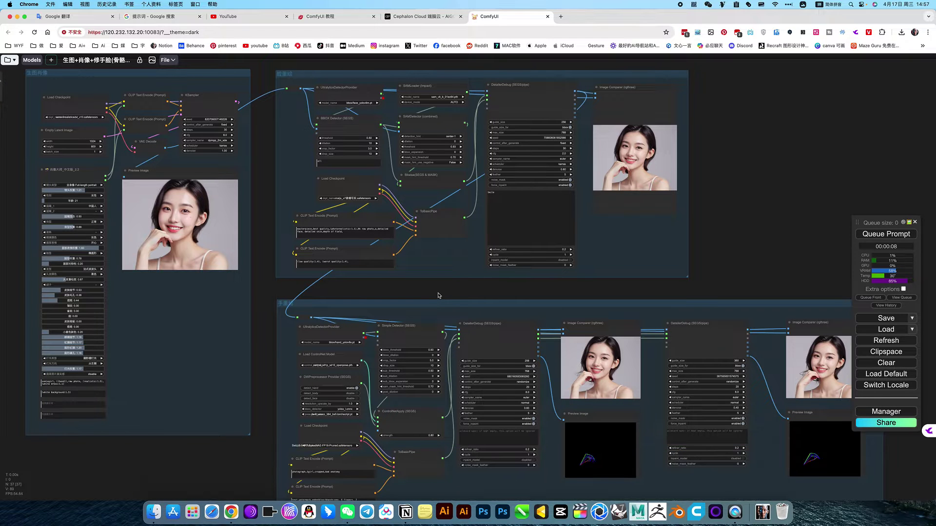
# Examine the hand-redraw group of the bone-version workflow, including its image comparisons and hand skeleton previews.
pyautogui.scroll(2, 438, 295)
pyautogui.scroll(-5, 427, 293)
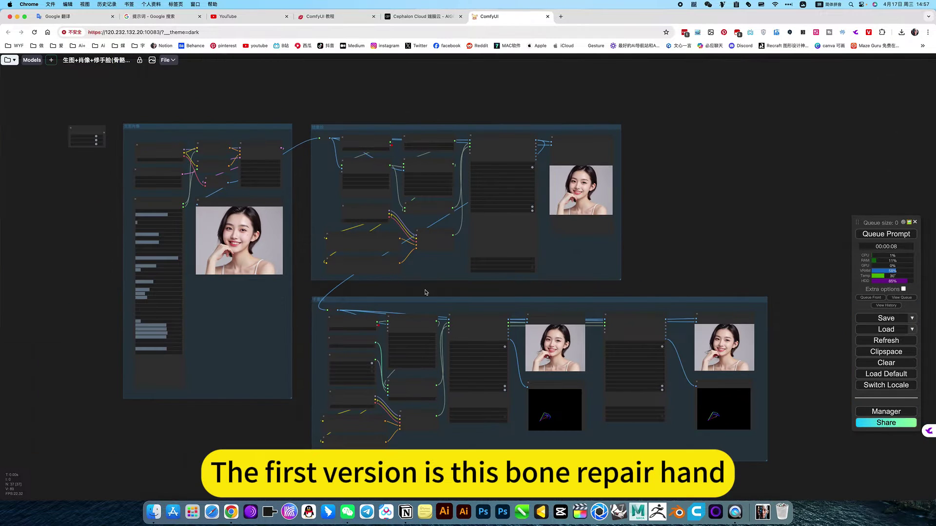
pyautogui.scroll(5, 550, 420)
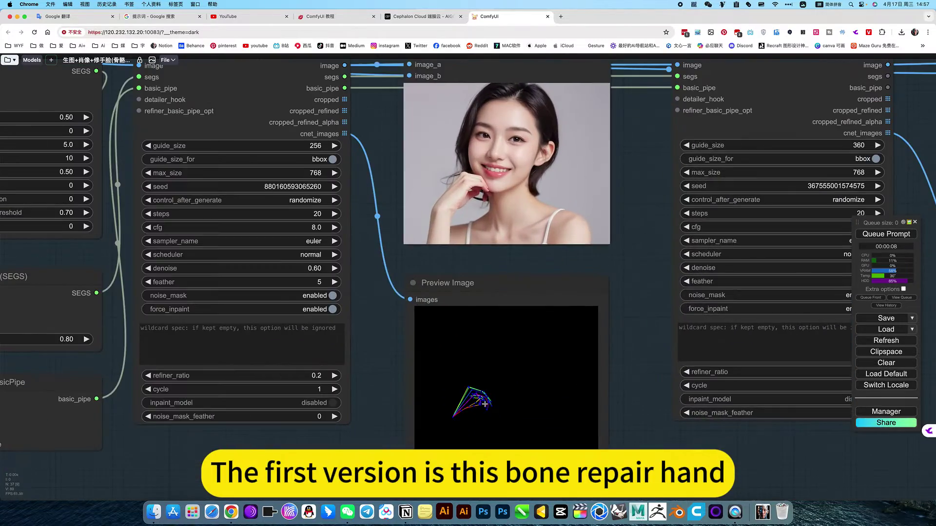
pyautogui.scroll(-5, 486, 404)
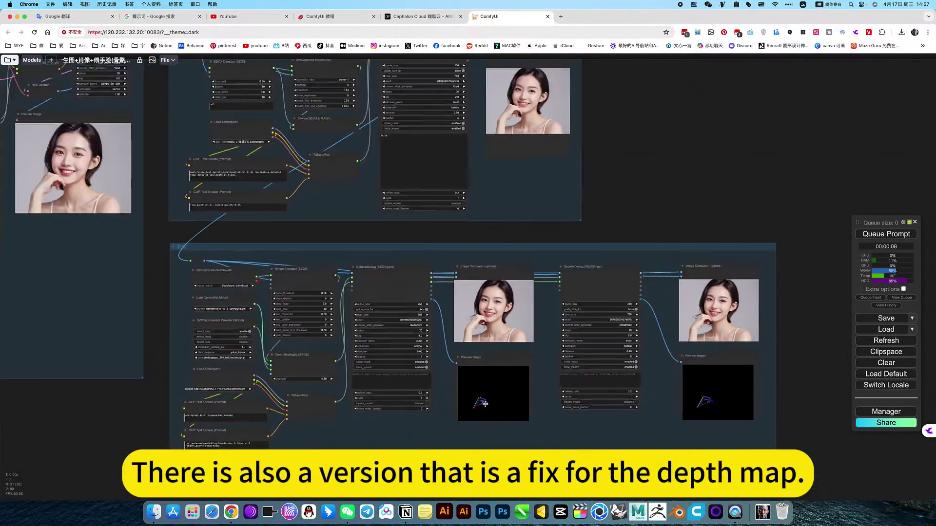
pyautogui.scroll(5, 485, 404)
pyautogui.scroll(-5, 485, 404)
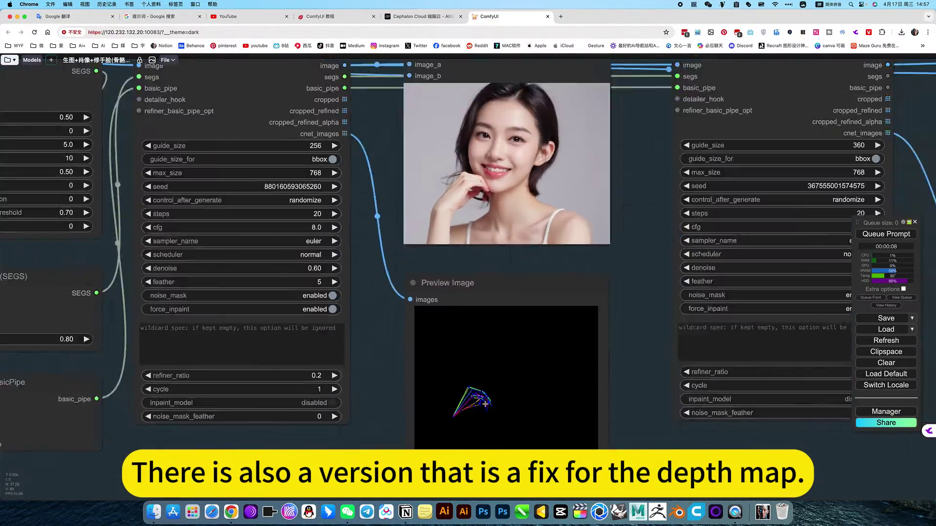
pyautogui.scroll(-5, 485, 404)
pyautogui.scroll(3, 475, 396)
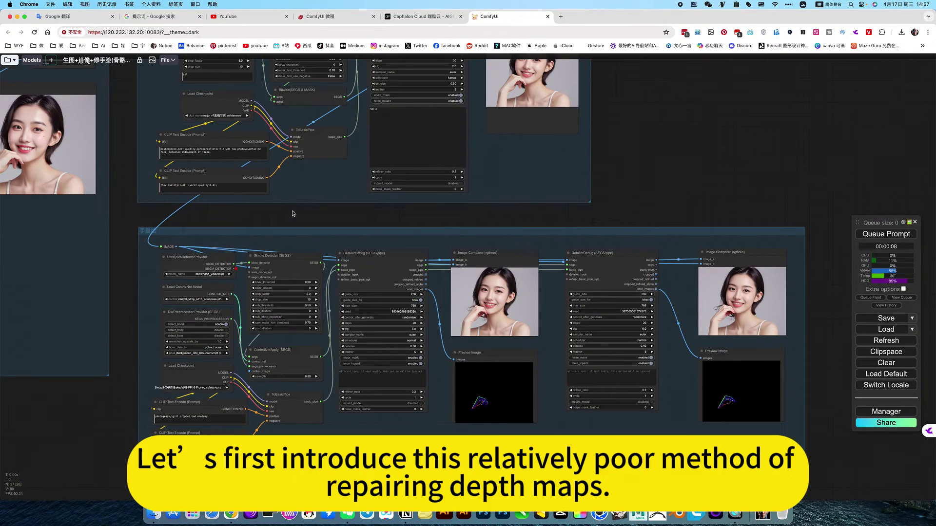
pyautogui.moveTo(293, 213); pyautogui.dragTo(355, 223)
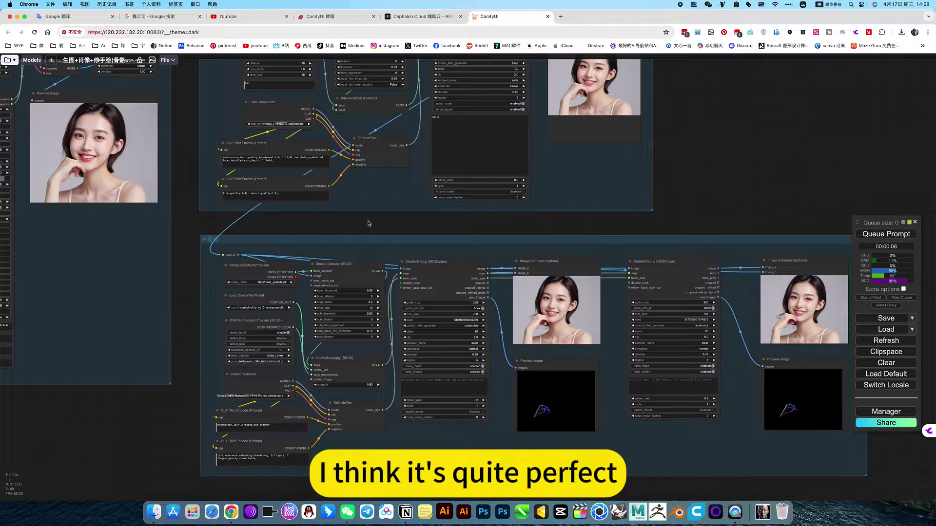
pyautogui.scroll(-3, 363, 225)
pyautogui.scroll(2, 406, 271)
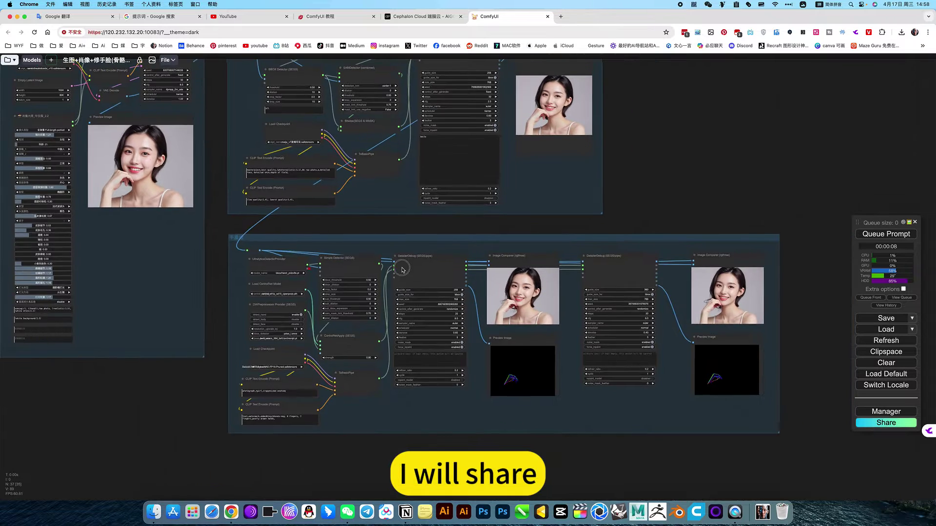
# Check the saved bone and depth-map versions of the workflow in the workspace's workflow list.
pyautogui.moveTo(406, 271); pyautogui.dragTo(410, 274)
pyautogui.click(10, 60)
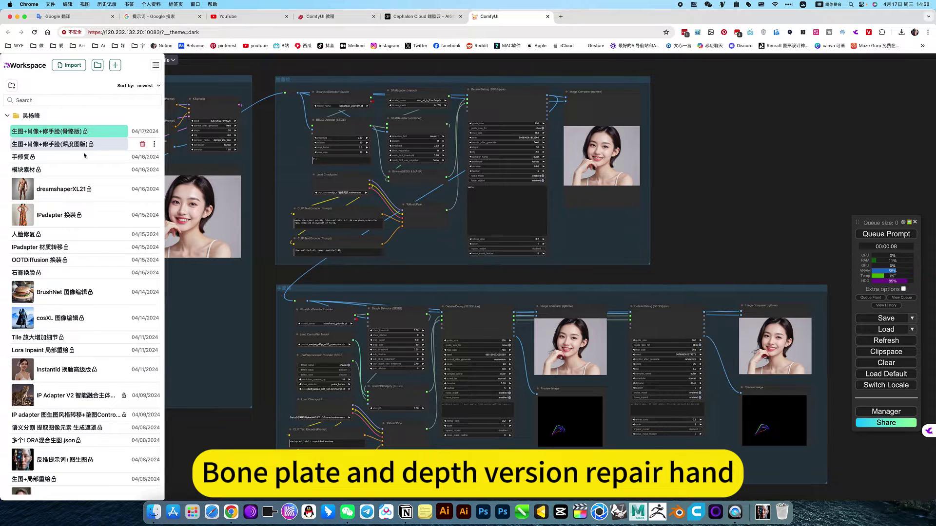
pyautogui.click(222, 307)
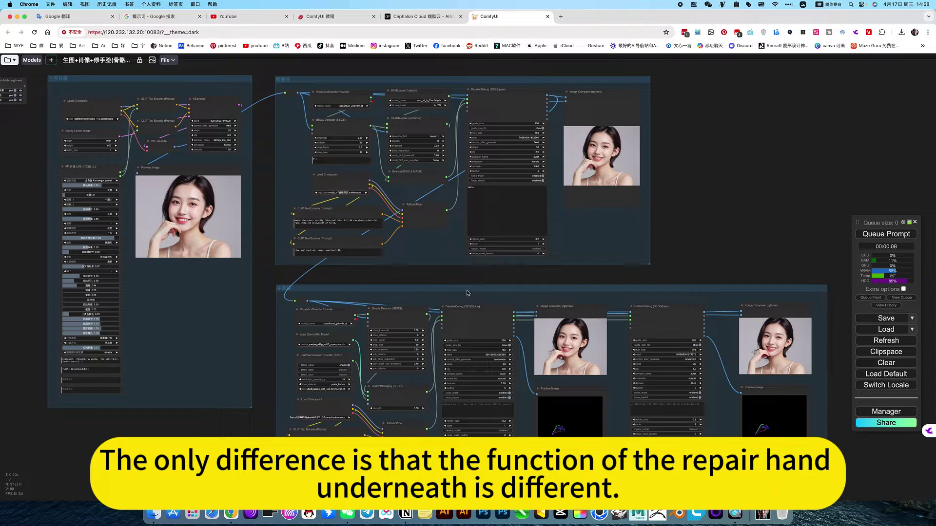
# View the running ComfyUI application on Cephalon Cloud, and return to ComfyUI to review the folder of saved workflows.
pyautogui.click(422, 16)
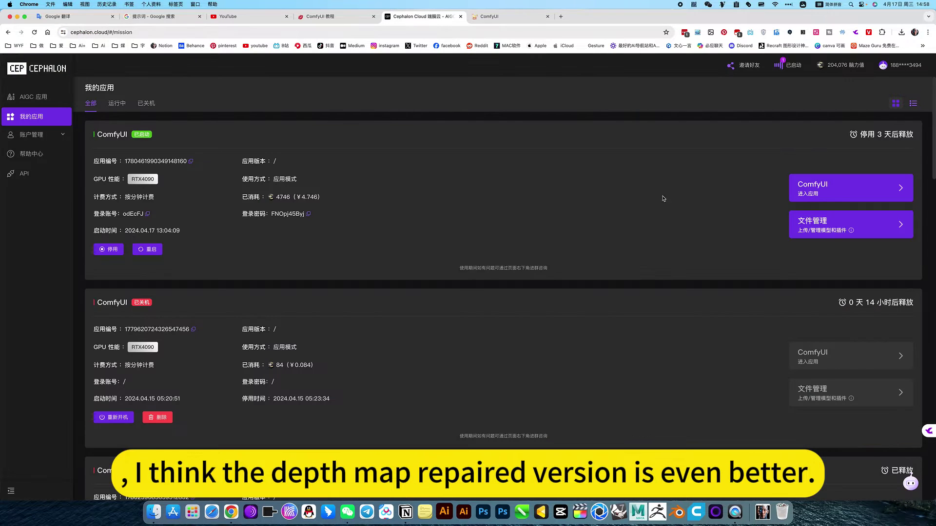
pyautogui.click(841, 191)
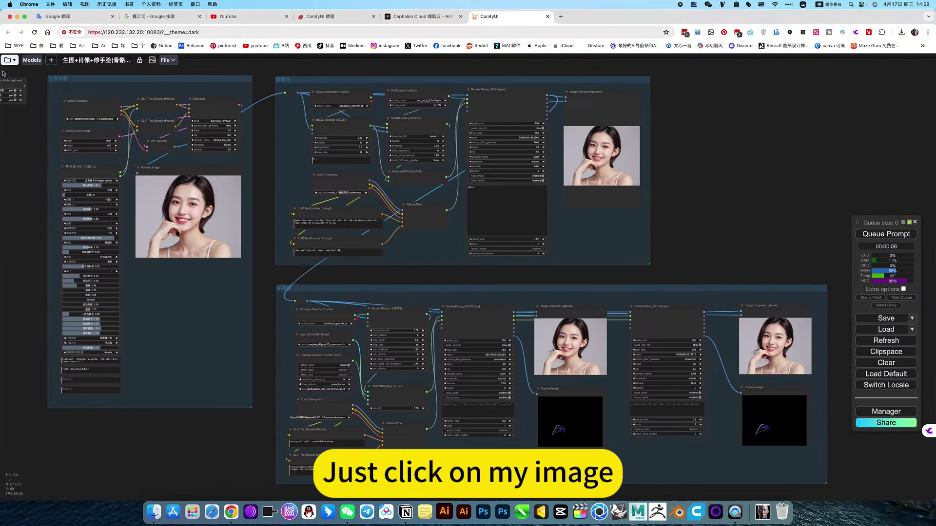
pyautogui.click(8, 61)
pyautogui.click(6, 116)
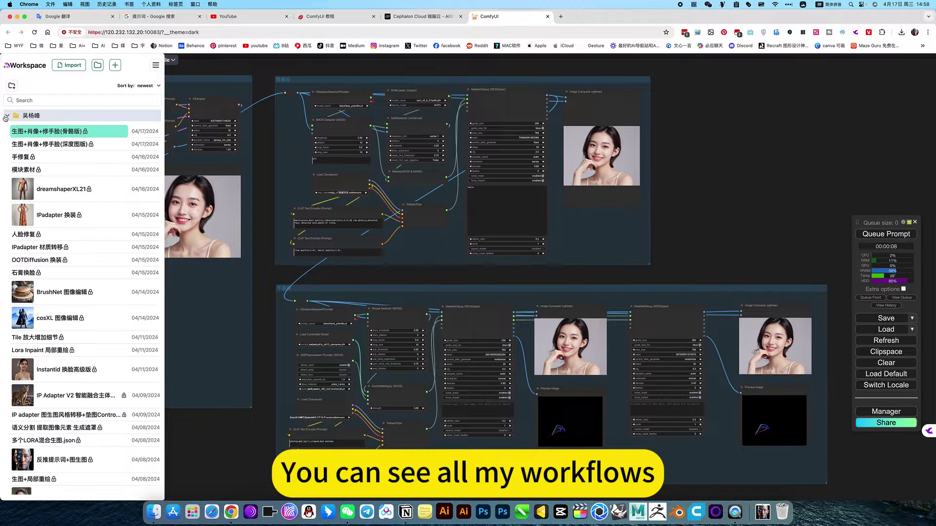
pyautogui.click(260, 68)
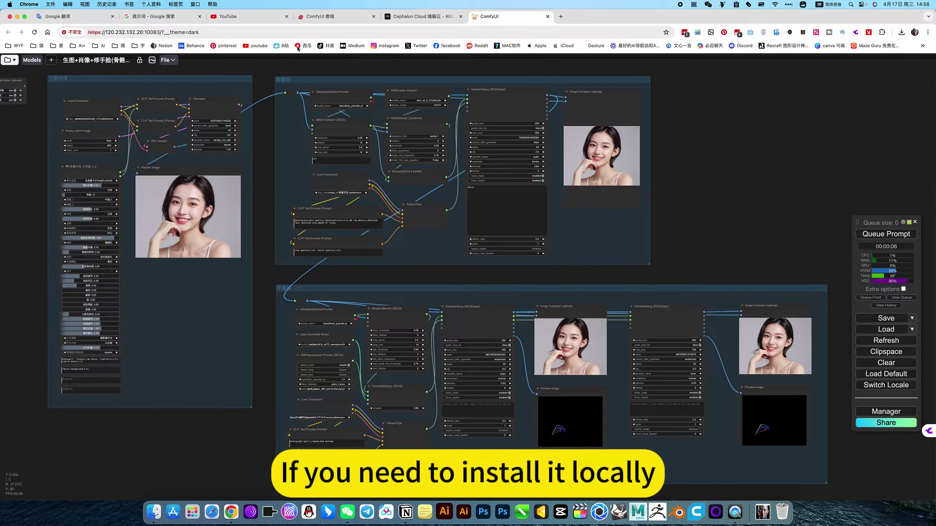
# Open the ComfyUI 教程 notes, expand 下载设置 under 生图+肖像+修手脸(深度图版) and read its model downloads, workflow file and setup images.
pyautogui.click(319, 16)
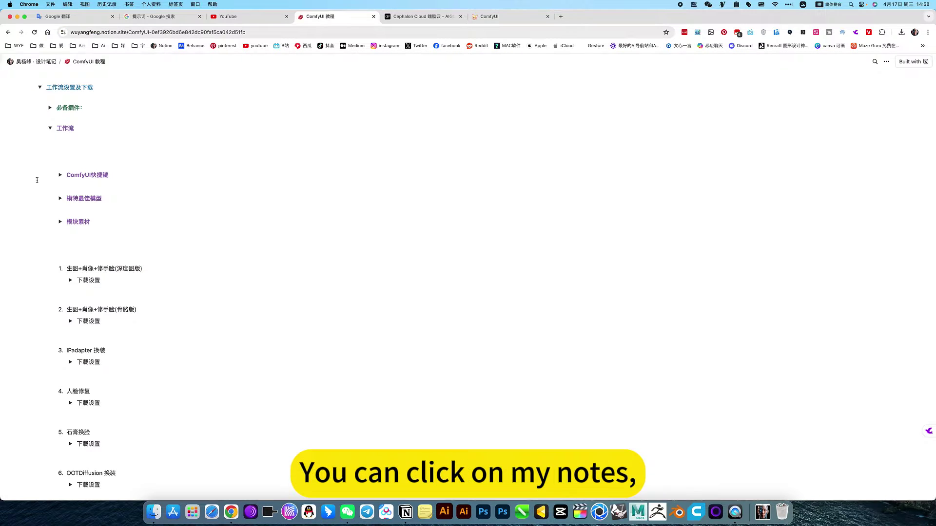
pyautogui.scroll(-5, 105, 264)
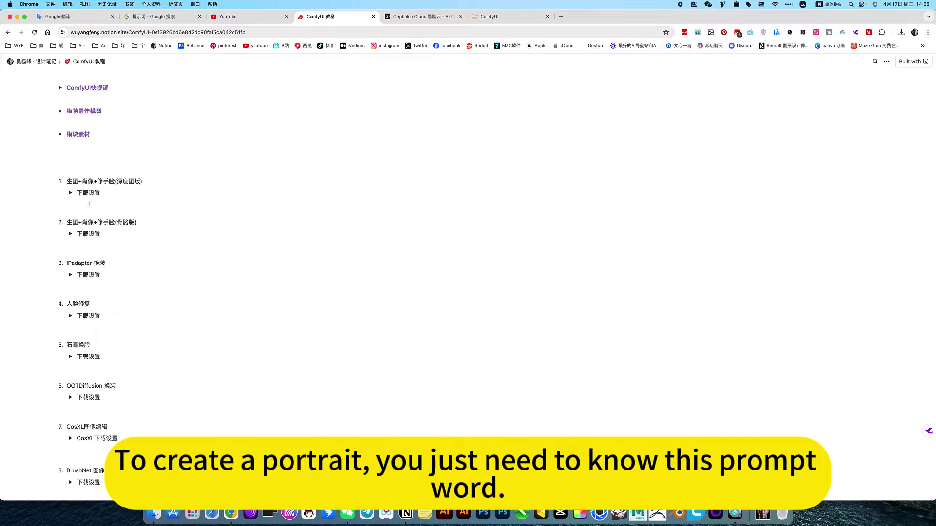
pyautogui.click(71, 194)
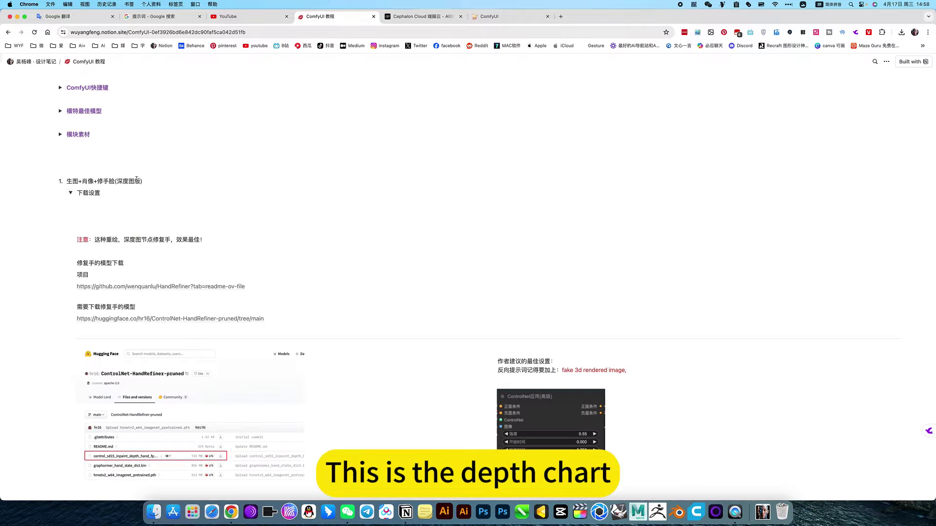
pyautogui.scroll(-7, 221, 311)
pyautogui.scroll(3, 220, 310)
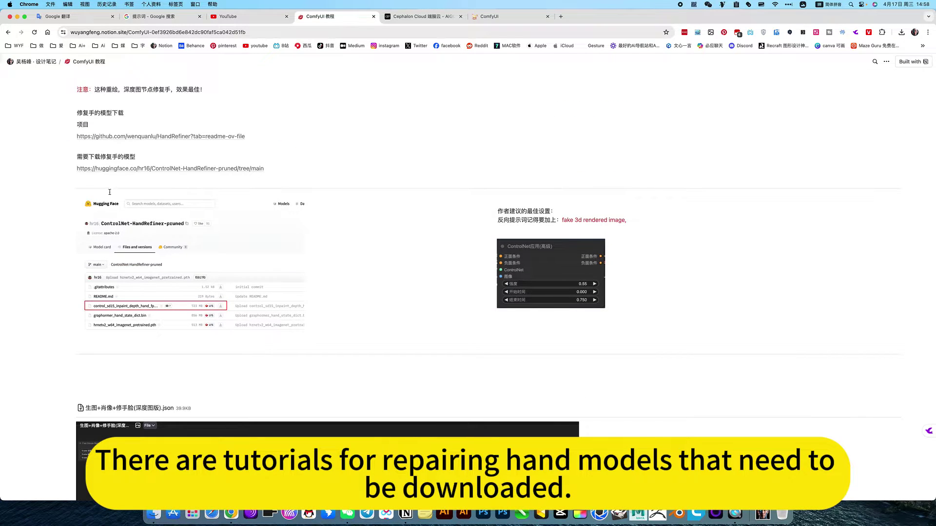
pyautogui.scroll(-4, 136, 230)
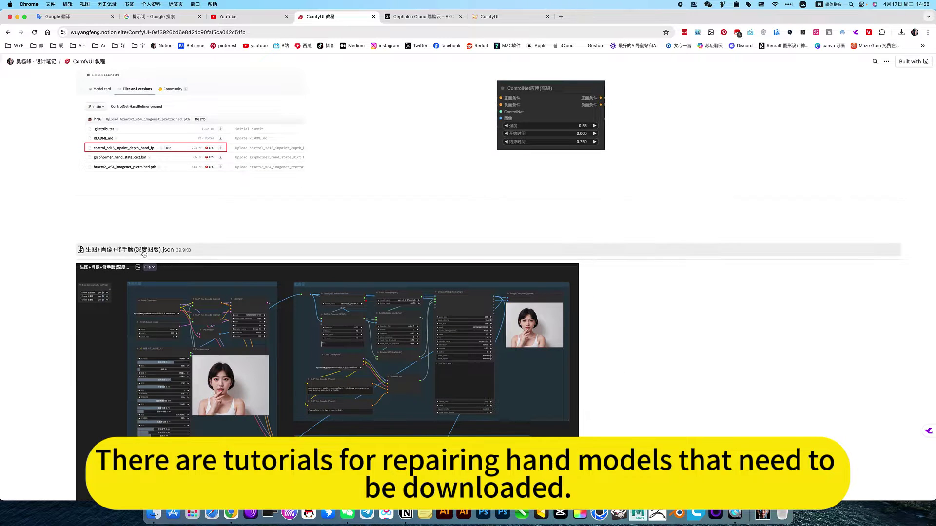
pyautogui.scroll(-10, 167, 266)
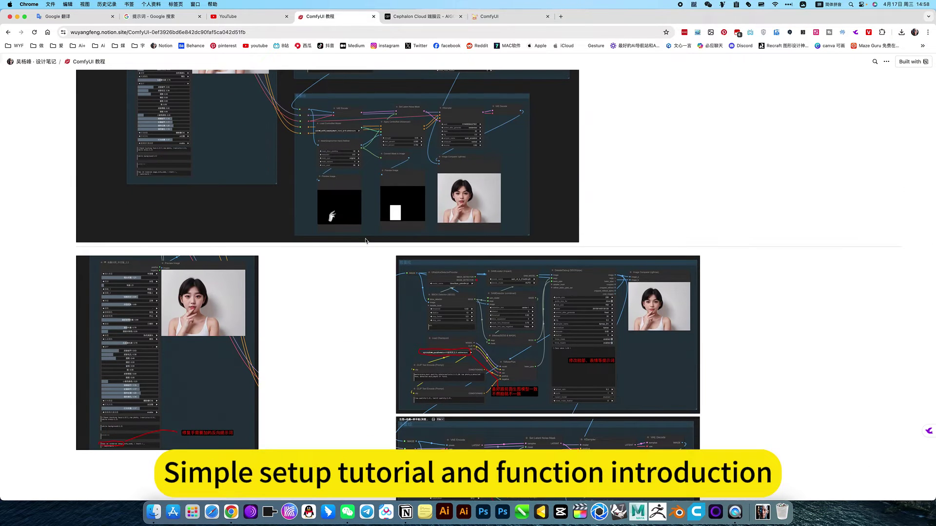
pyautogui.scroll(-4, 365, 260)
pyautogui.scroll(7, 413, 271)
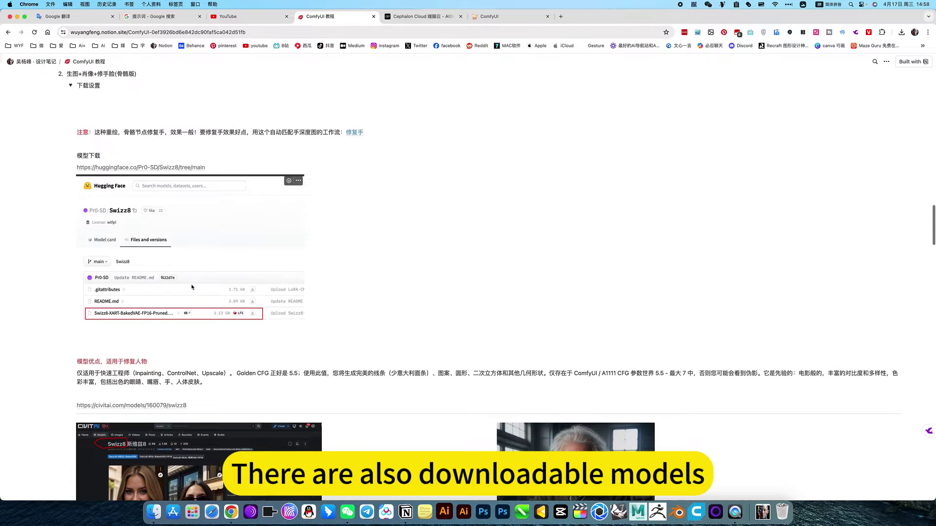
# Read the model downloads, workflow file and setup images for 生图+肖像+修手脸(骨骼版) in the notes, and collapse its 下载设置 section.
pyautogui.scroll(-5, 205, 282)
pyautogui.scroll(-10, 160, 271)
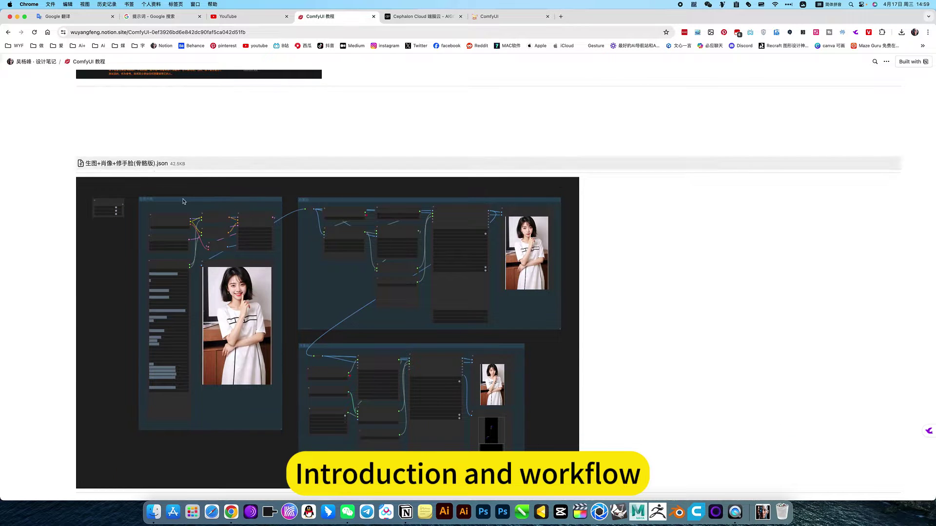
pyautogui.scroll(-11, 219, 282)
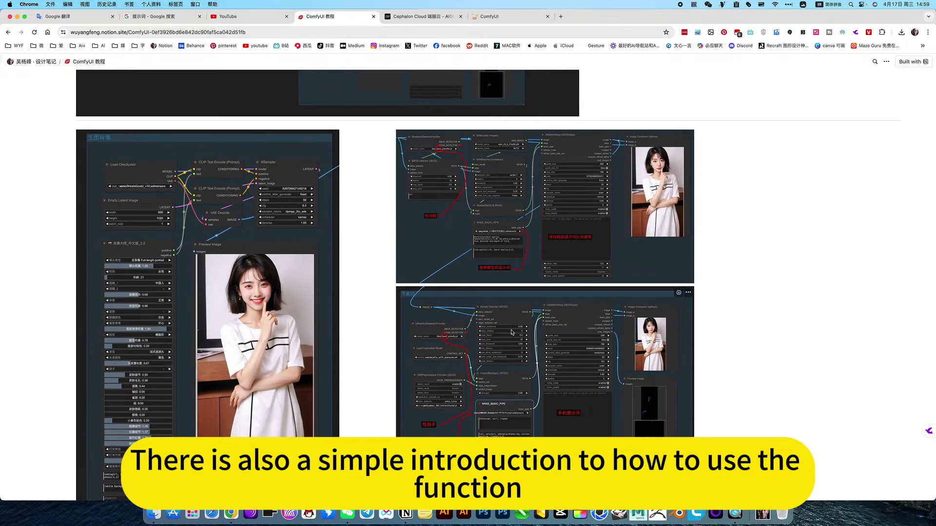
pyautogui.scroll(-5, 510, 331)
pyautogui.scroll(10, 510, 331)
pyautogui.scroll(20, 511, 331)
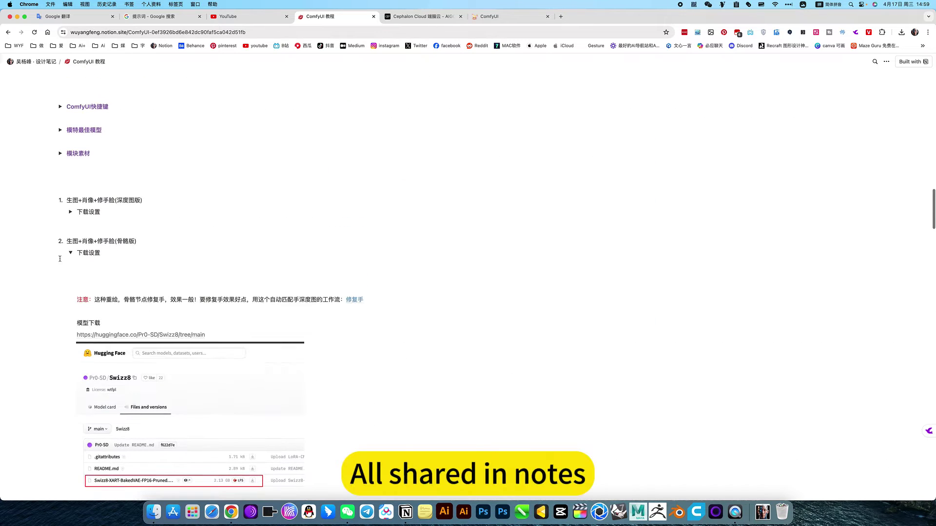
pyautogui.click(71, 253)
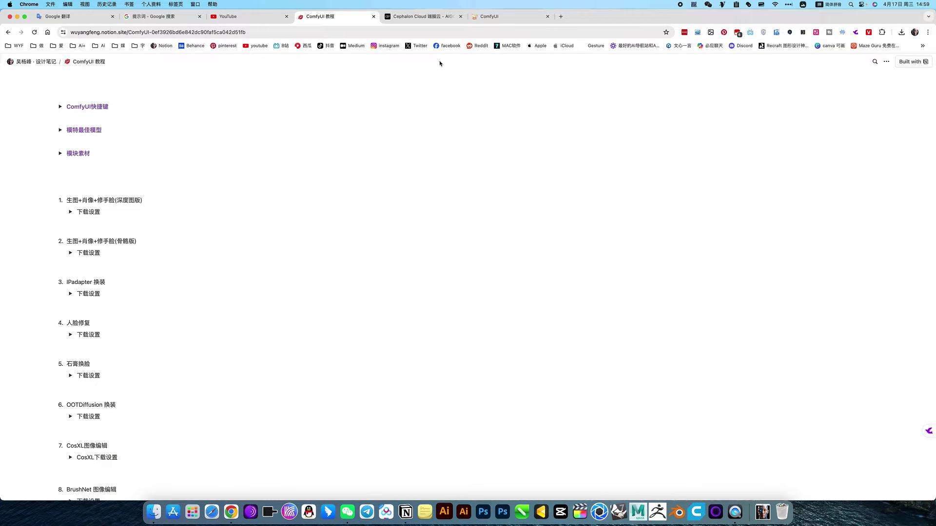
# Return to the ComfyUI workflow and inspect the Load Checkpoint node's model choices in the 生图肖像 group, leaving the selection unchanged.
pyautogui.click(489, 16)
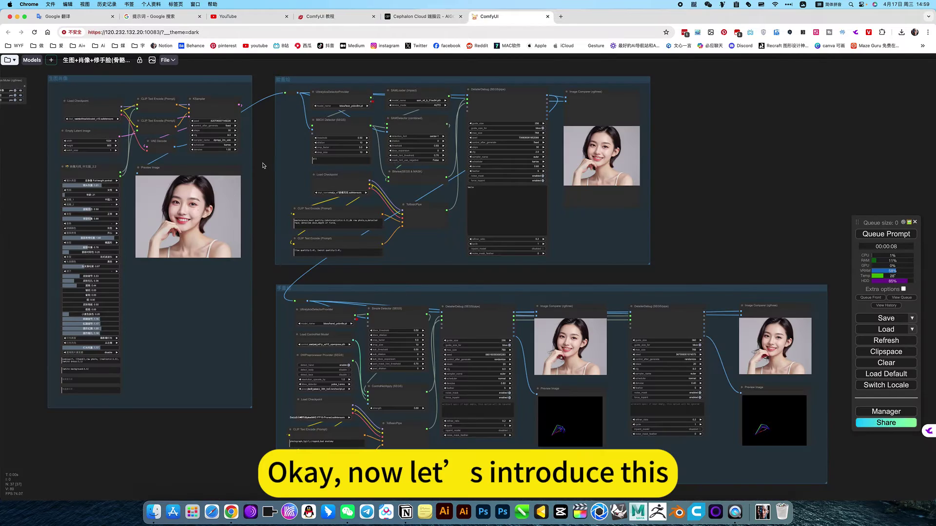
pyautogui.scroll(6, 263, 165)
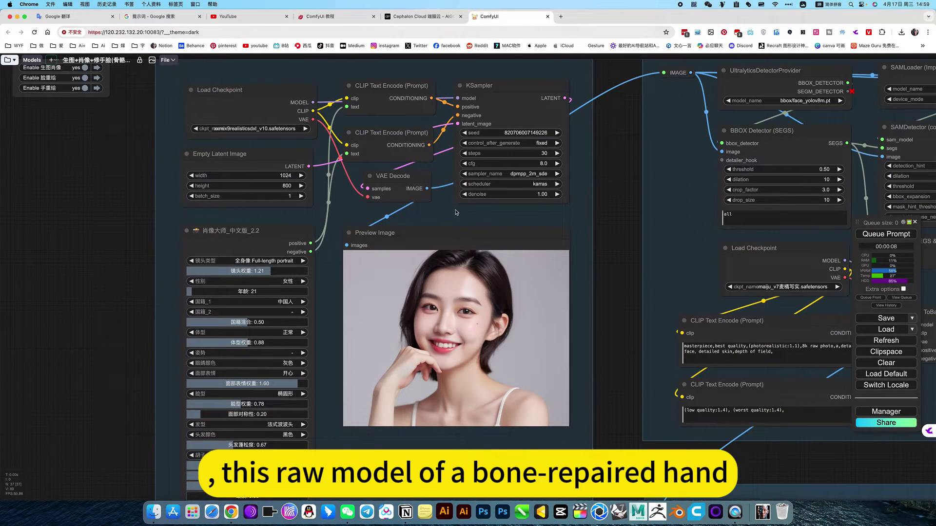
pyautogui.moveTo(440, 213); pyautogui.dragTo(517, 234)
pyautogui.click(353, 150)
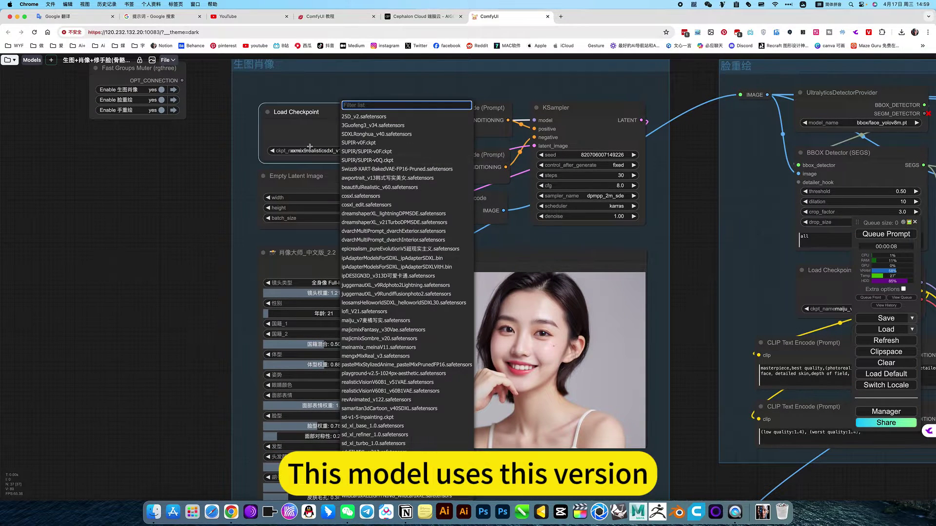
pyautogui.click(222, 163)
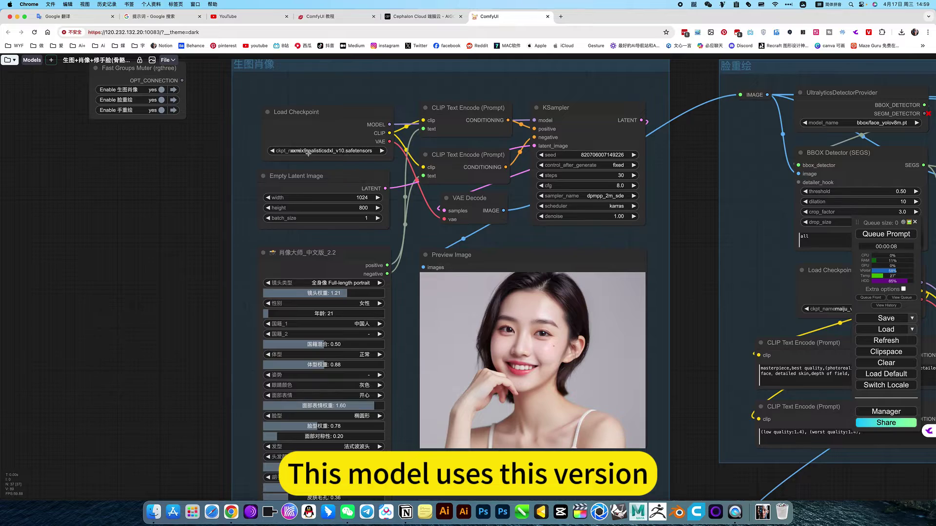
pyautogui.scroll(10, 308, 153)
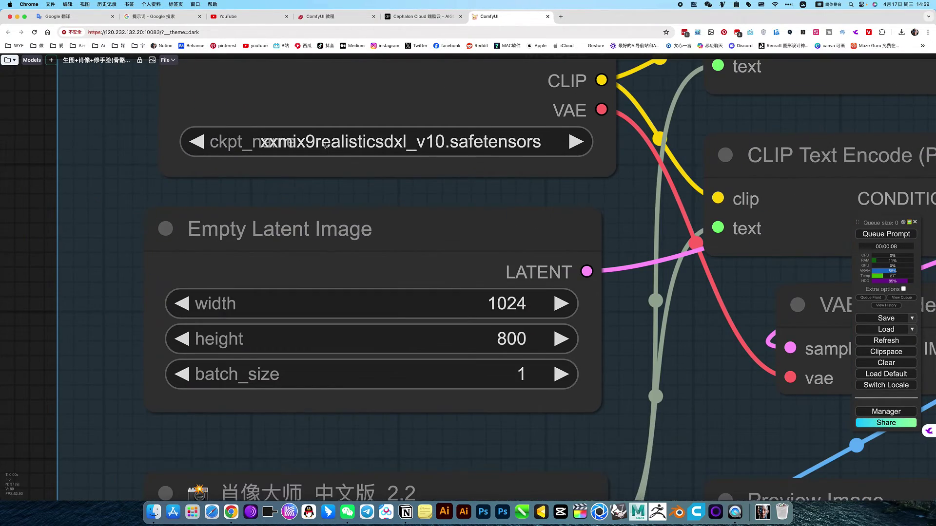
pyautogui.scroll(-10, 451, 187)
# Examine the 肖像大师_中文版_2.2 node's portrait sliders, lighting settings and positive and negative prompt fields.
pyautogui.moveTo(523, 261); pyautogui.dragTo(405, 121)
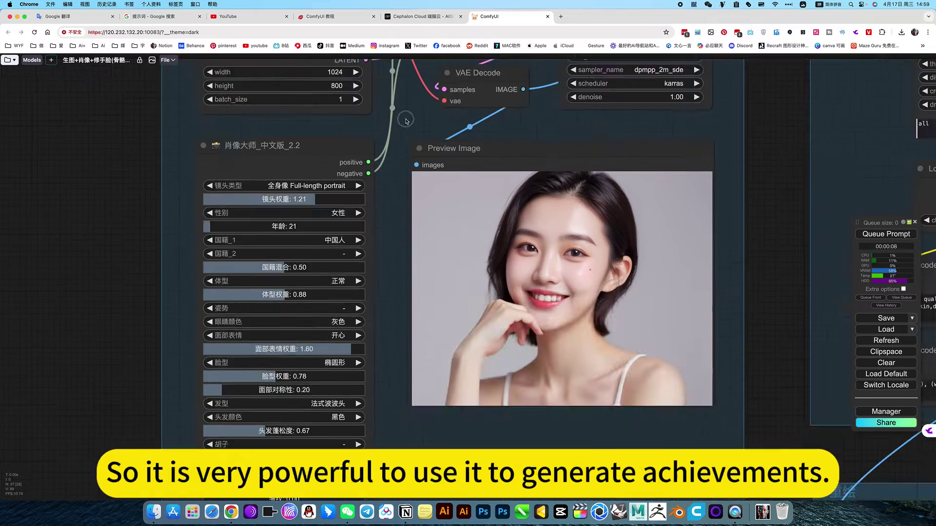
pyautogui.scroll(1, 495, 259)
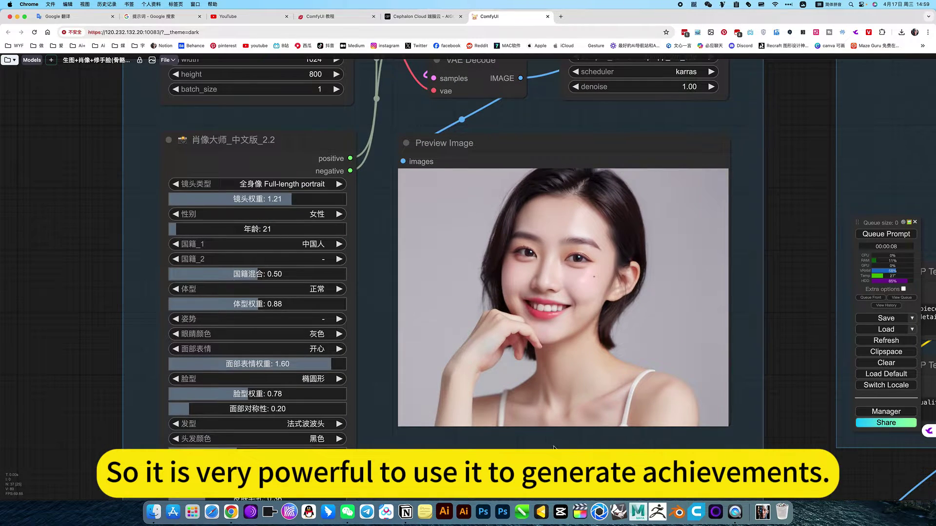
pyautogui.moveTo(586, 353); pyautogui.dragTo(676, 150)
pyautogui.scroll(-5, 405, 317)
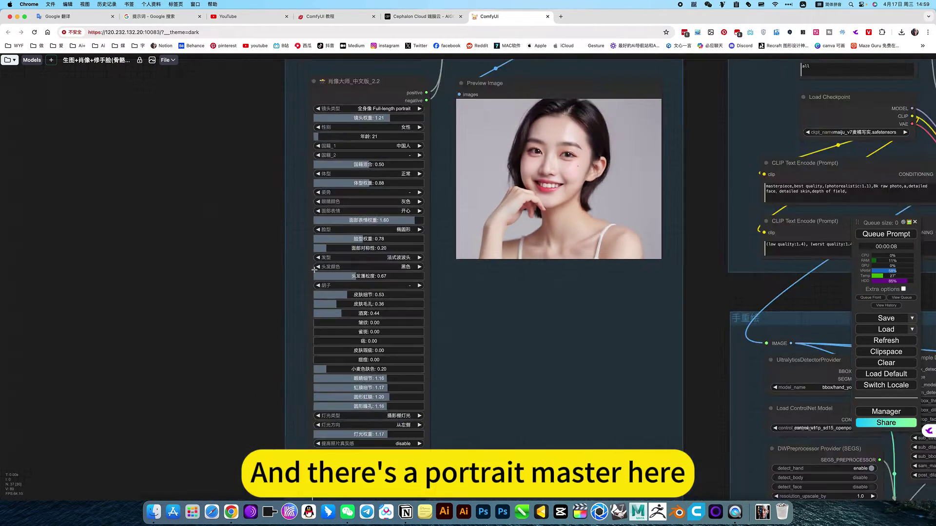
pyautogui.moveTo(474, 316); pyautogui.dragTo(490, 184)
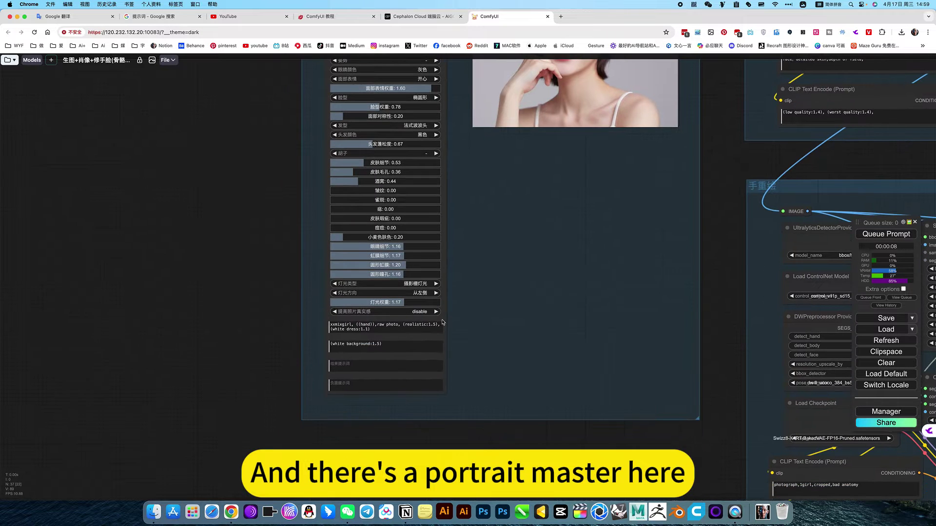
pyautogui.scroll(5, 431, 357)
pyautogui.scroll(3, 477, 346)
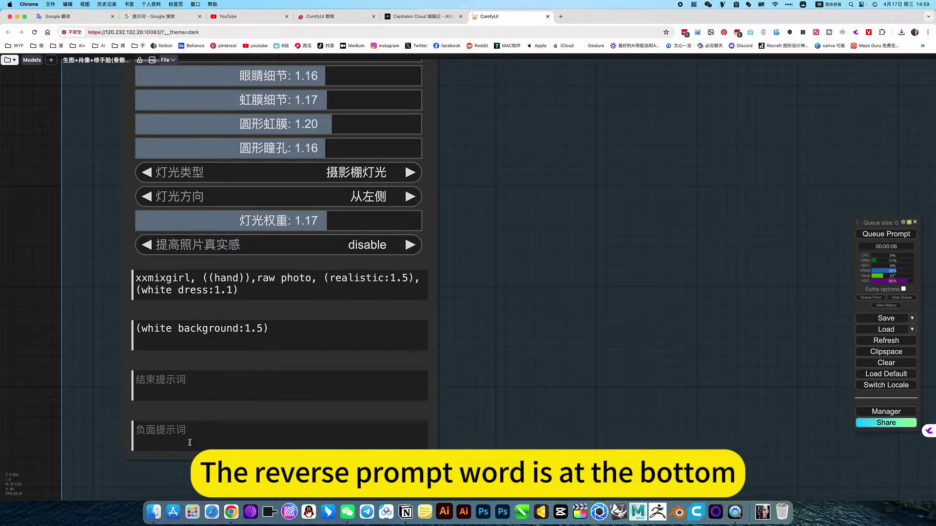
pyautogui.scroll(-6, 505, 331)
pyautogui.moveTo(501, 202); pyautogui.dragTo(502, 365)
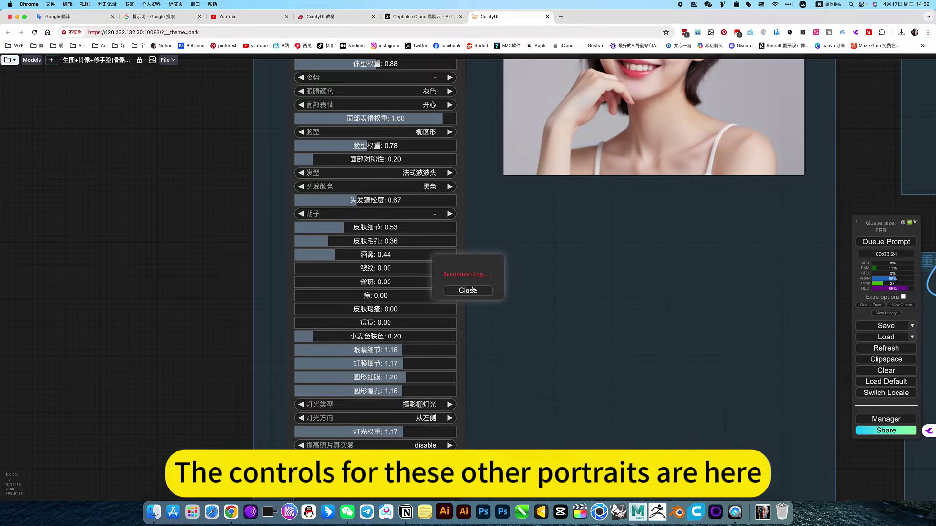
# Examine the generated portrait's face and hand up close in the 生图肖像 group's Preview Image node.
pyautogui.moveTo(621, 223); pyautogui.dragTo(404, 445)
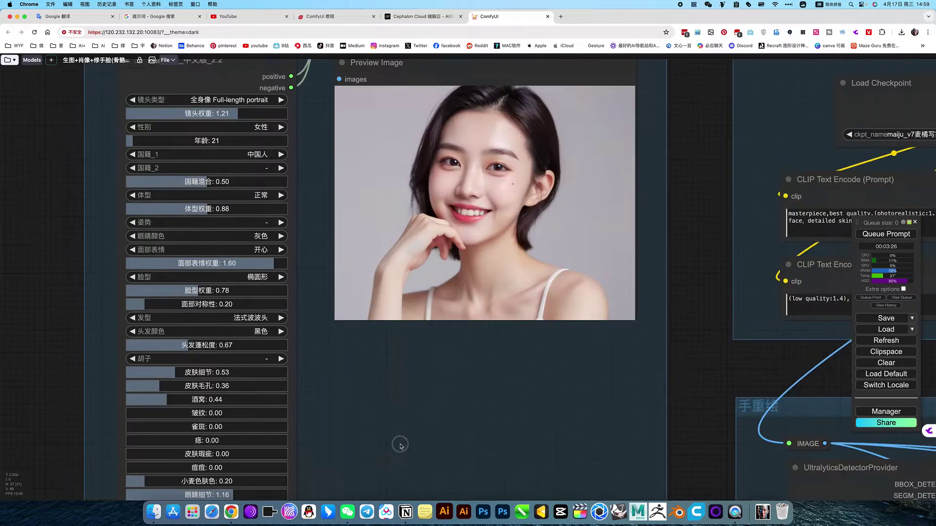
pyautogui.moveTo(607, 154); pyautogui.dragTo(608, 220)
pyautogui.scroll(6, 484, 292)
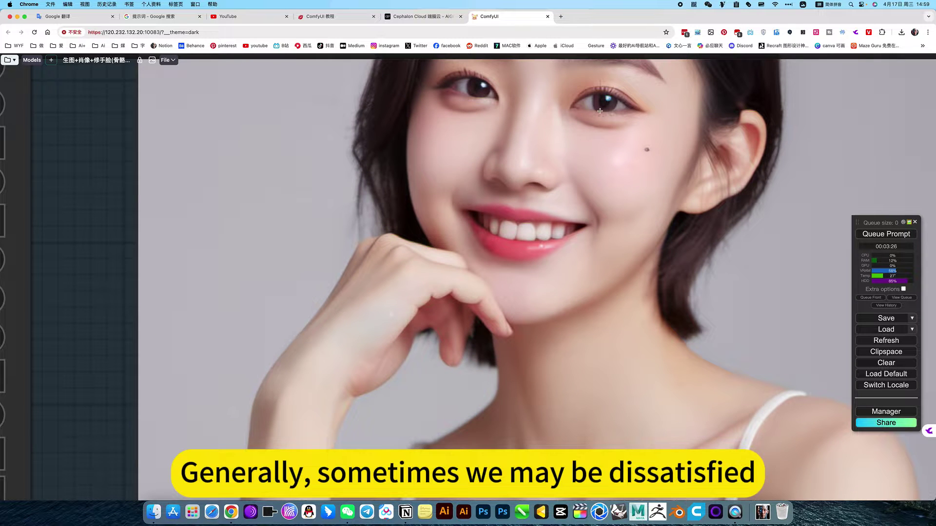
pyautogui.scroll(2, 600, 111)
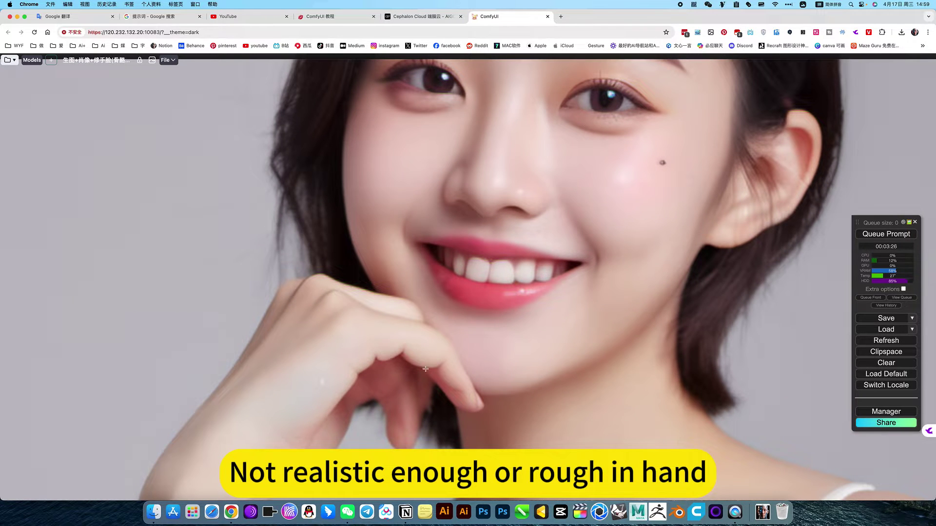
pyautogui.scroll(-8, 419, 363)
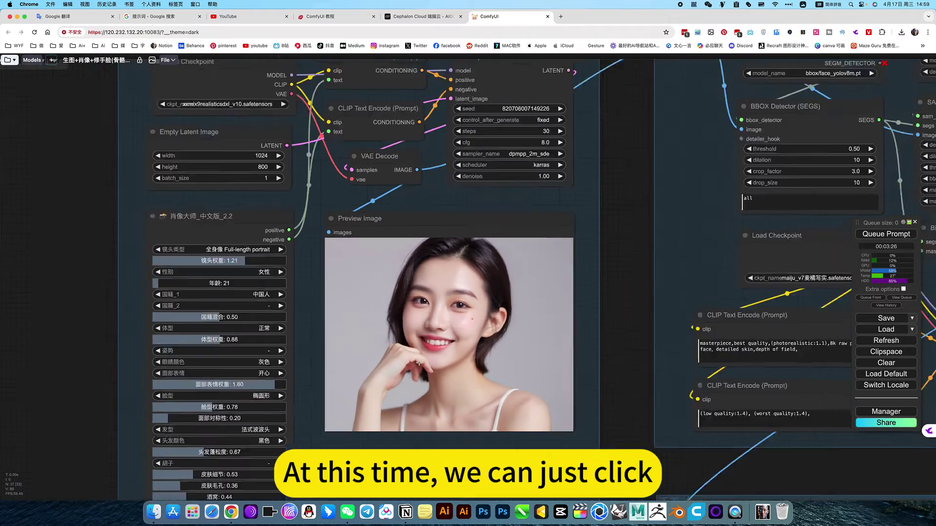
# Examine the 脸重绘 group's Load Checkpoint model and its positive and negative CLIP Text Encode prompts.
pyautogui.scroll(-3, 419, 363)
pyautogui.moveTo(544, 273); pyautogui.dragTo(354, 292)
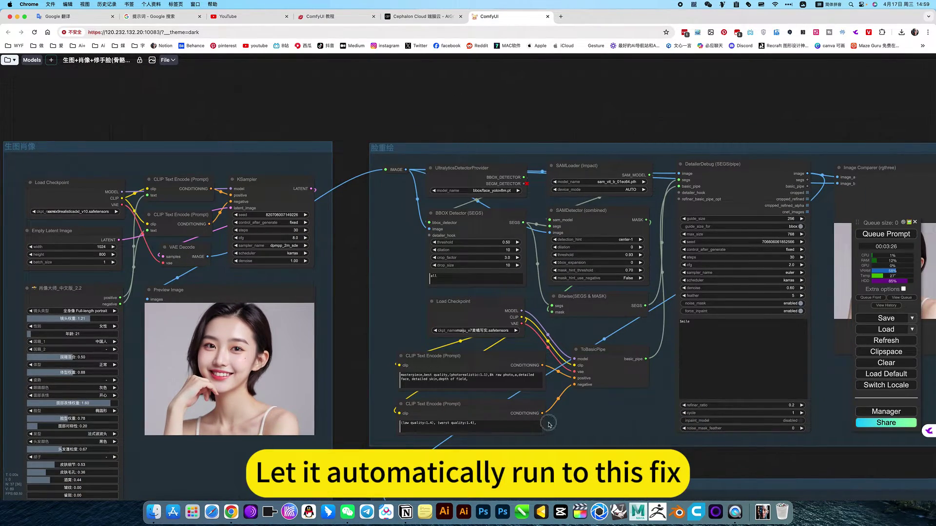
pyautogui.moveTo(489, 421); pyautogui.dragTo(328, 420)
pyautogui.scroll(5, 464, 269)
pyautogui.scroll(-3, 464, 269)
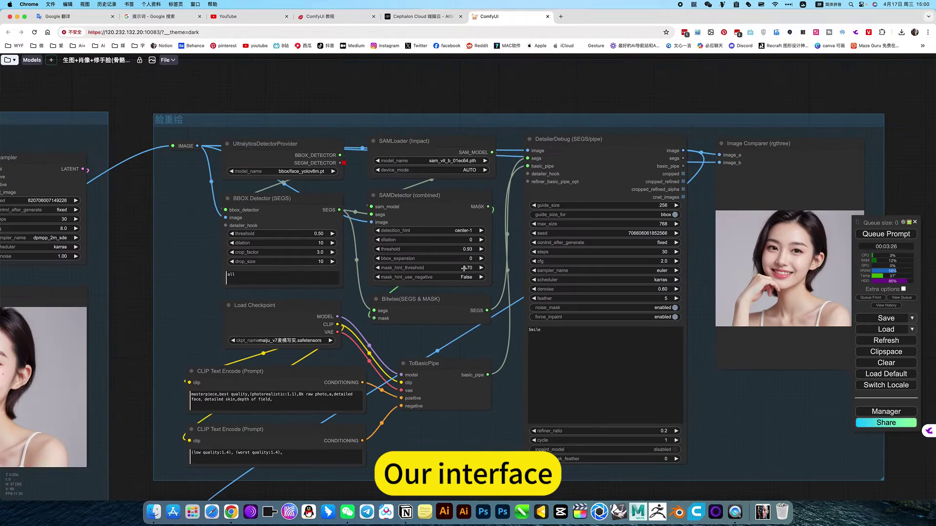
pyautogui.moveTo(746, 414); pyautogui.dragTo(790, 339)
pyautogui.scroll(7, 249, 356)
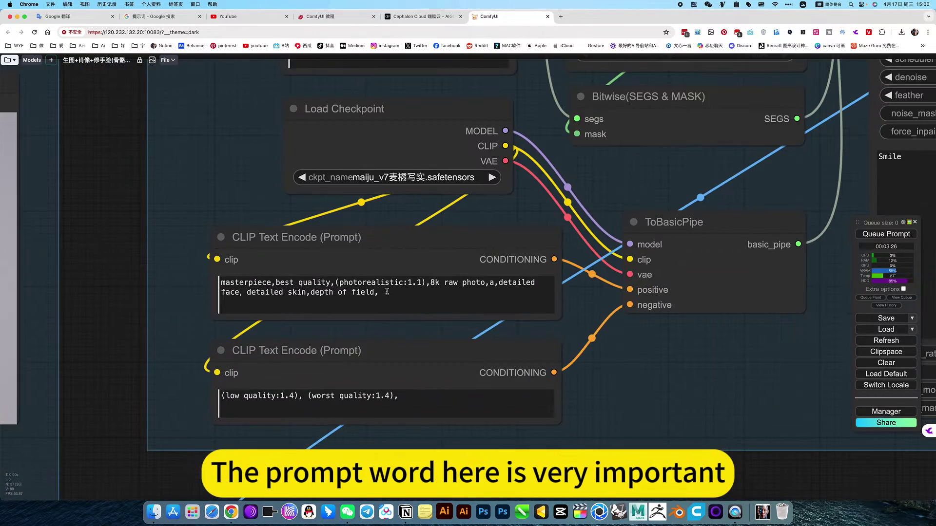
pyautogui.scroll(6, 381, 293)
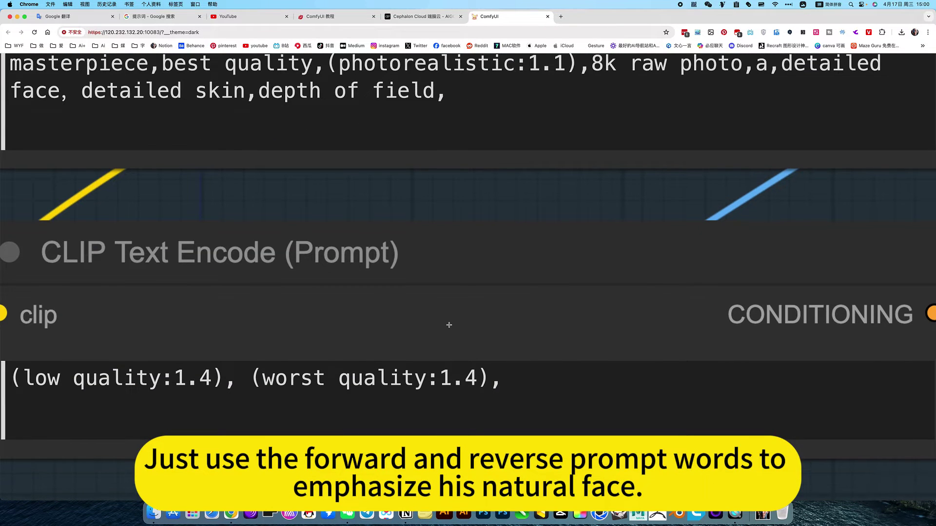
pyautogui.scroll(-5, 449, 325)
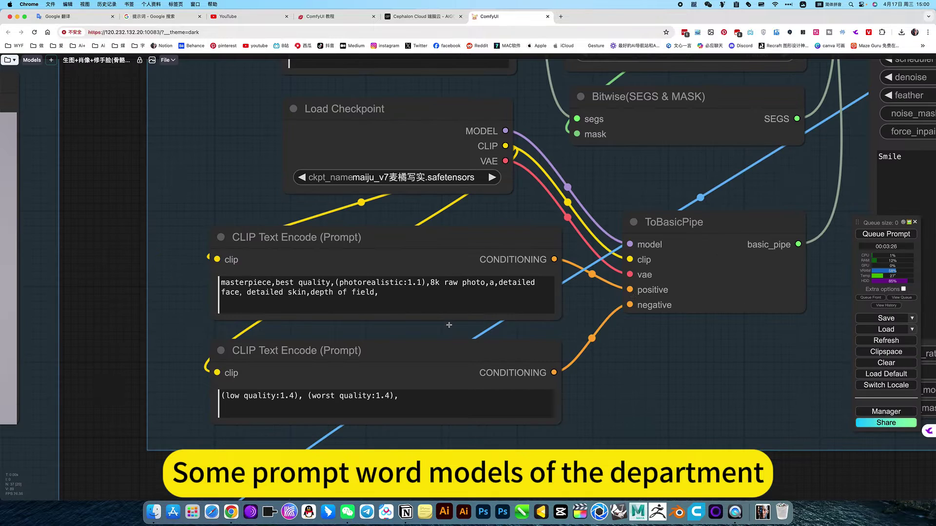
pyautogui.moveTo(711, 358); pyautogui.dragTo(426, 390)
pyautogui.scroll(-3, 524, 376)
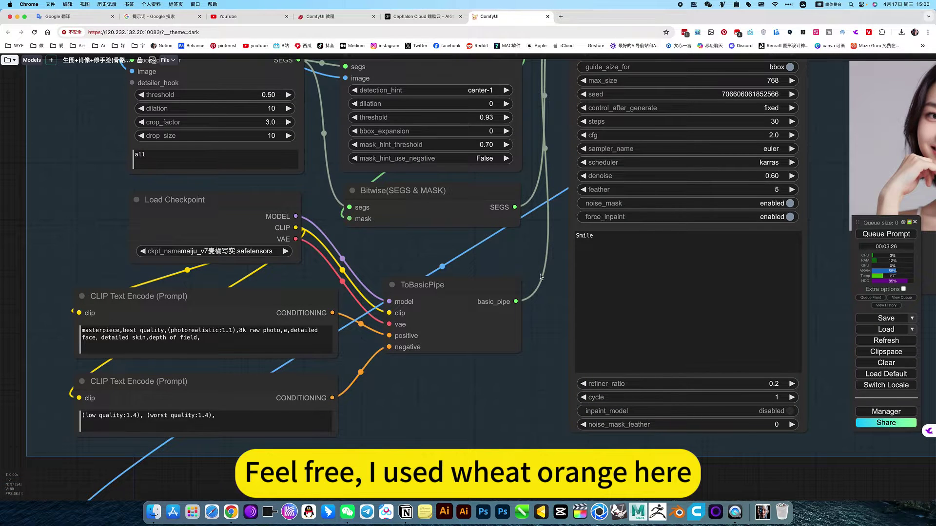
# Review the DetailerDebug (SEGS/pipe) settings and expression prompt in the 脸重绘 group, leaving the values unchanged.
pyautogui.moveTo(450, 283); pyautogui.dragTo(166, 350)
pyautogui.moveTo(537, 320); pyautogui.dragTo(538, 393)
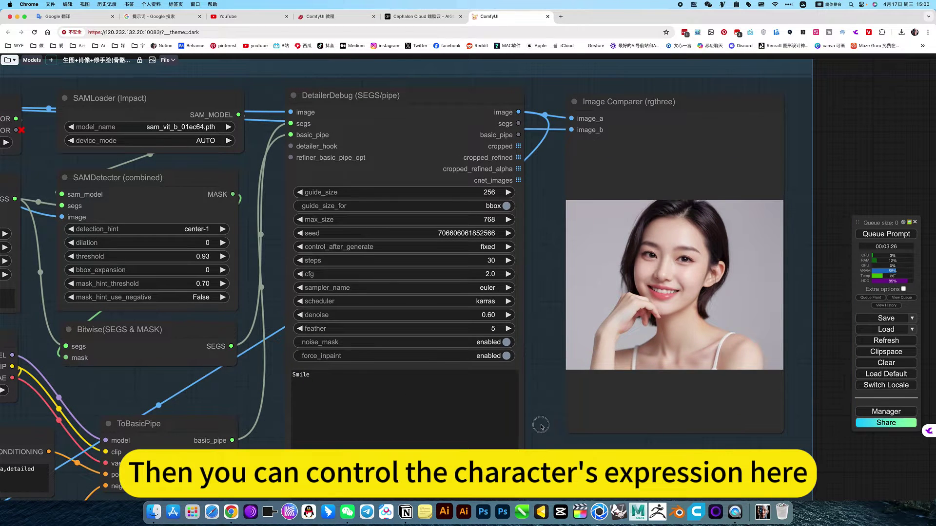
pyautogui.scroll(-5, 546, 414)
pyautogui.hscroll(-3, 546, 414)
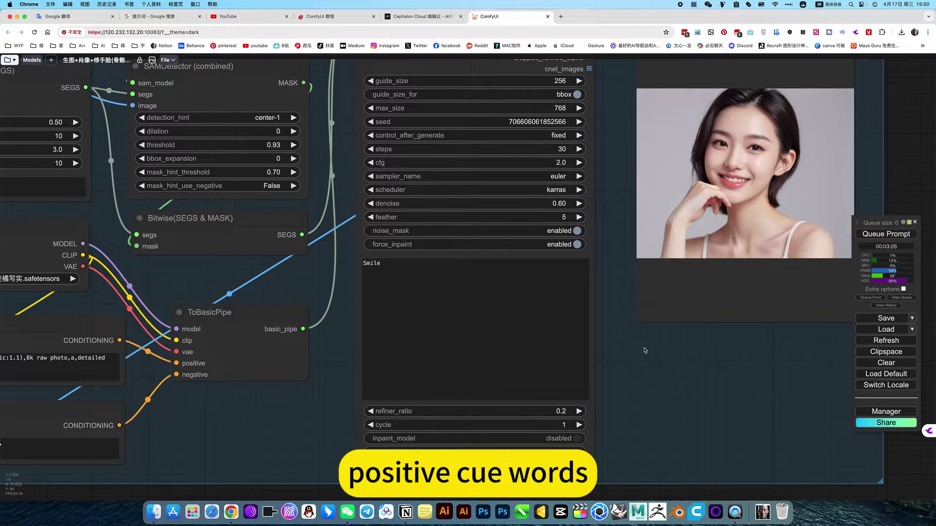
pyautogui.moveTo(625, 337); pyautogui.dragTo(564, 439)
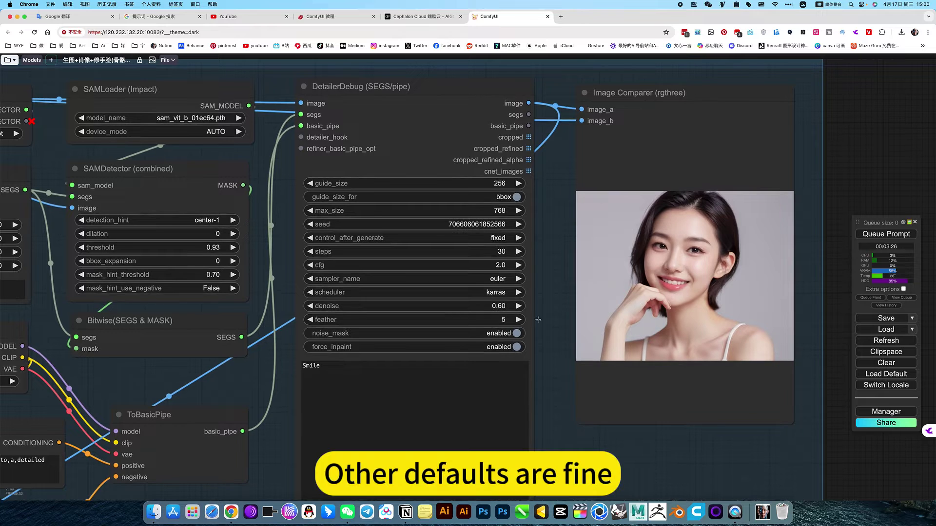
pyautogui.click(501, 237)
pyautogui.click(591, 470)
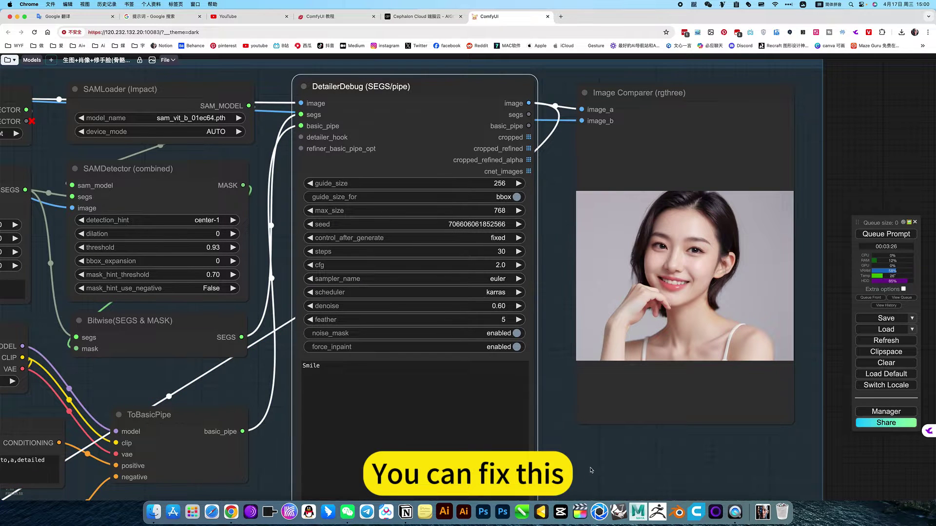
# Compare the portrait's face before and after repair in the 脸重绘 group's Image Comparer node.
pyautogui.moveTo(649, 457); pyautogui.dragTo(535, 472)
pyautogui.scroll(10, 556, 335)
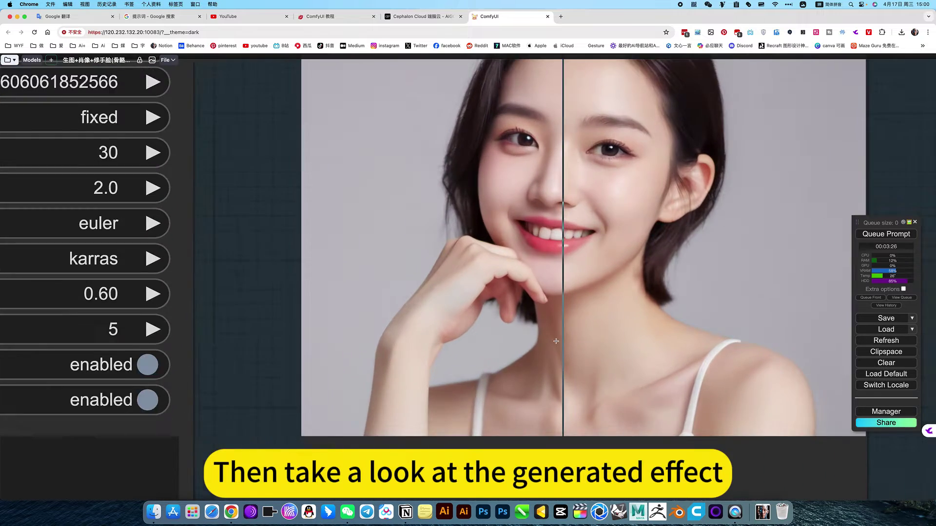
pyautogui.scroll(-6, 330, 381)
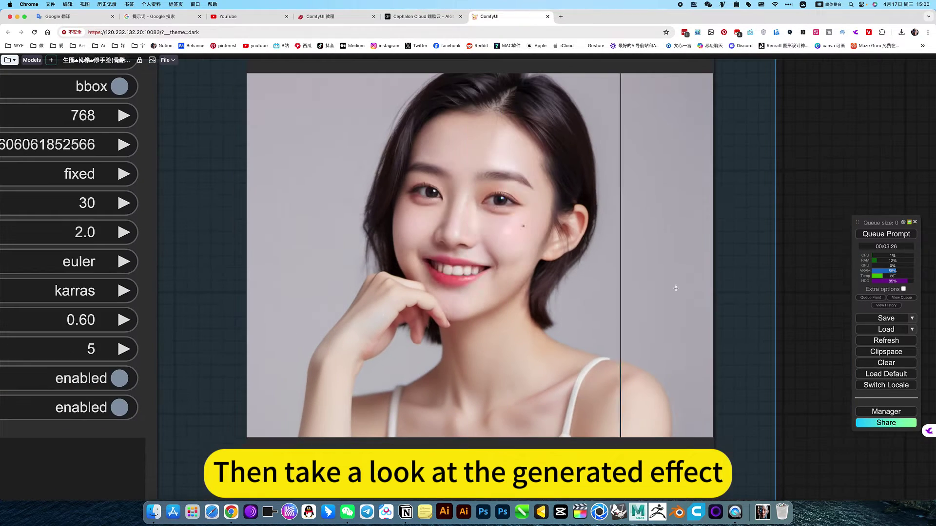
pyautogui.moveTo(748, 275); pyautogui.dragTo(757, 325)
pyautogui.scroll(-1, 757, 325)
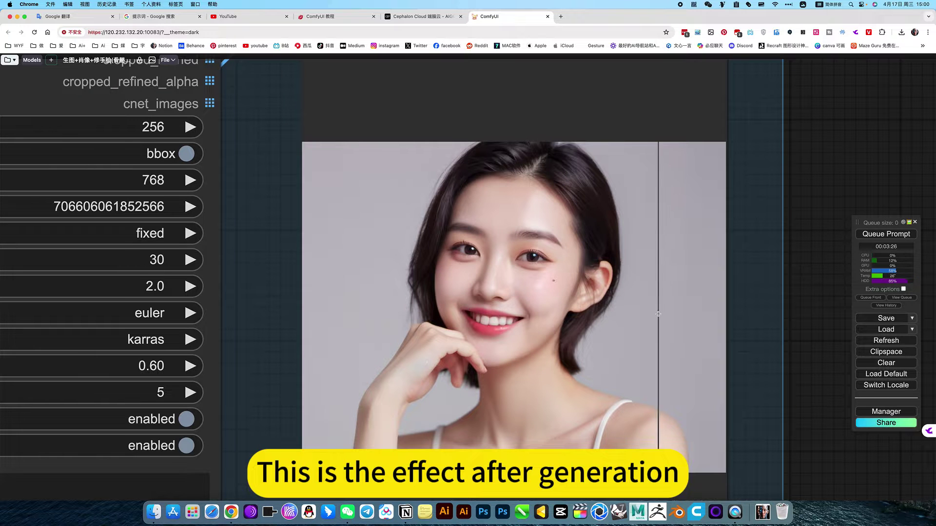
pyautogui.scroll(-6, 635, 309)
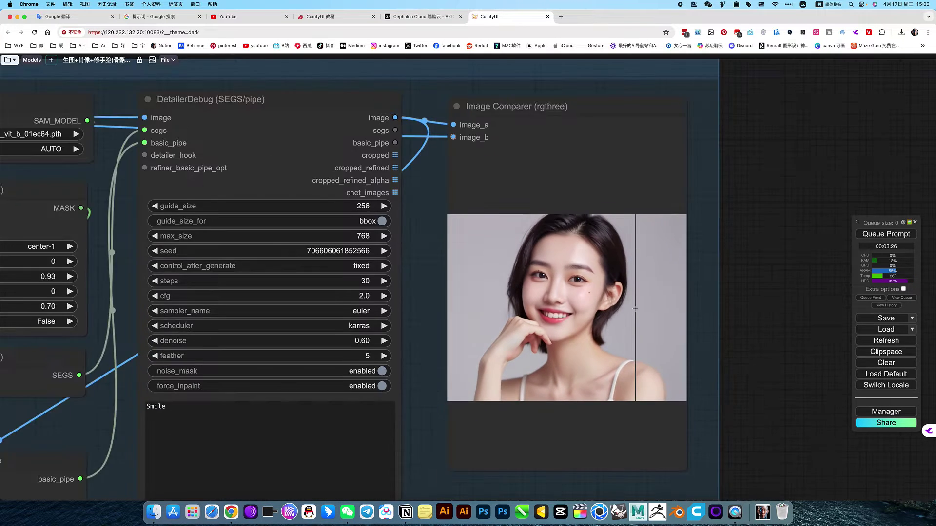
pyautogui.scroll(7, 635, 308)
pyautogui.scroll(4, 634, 309)
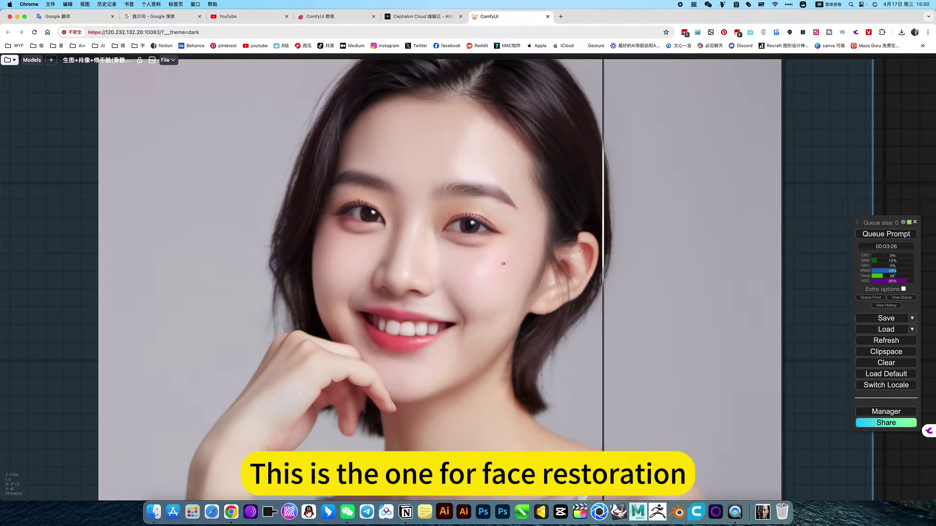
pyautogui.scroll(5, 422, 195)
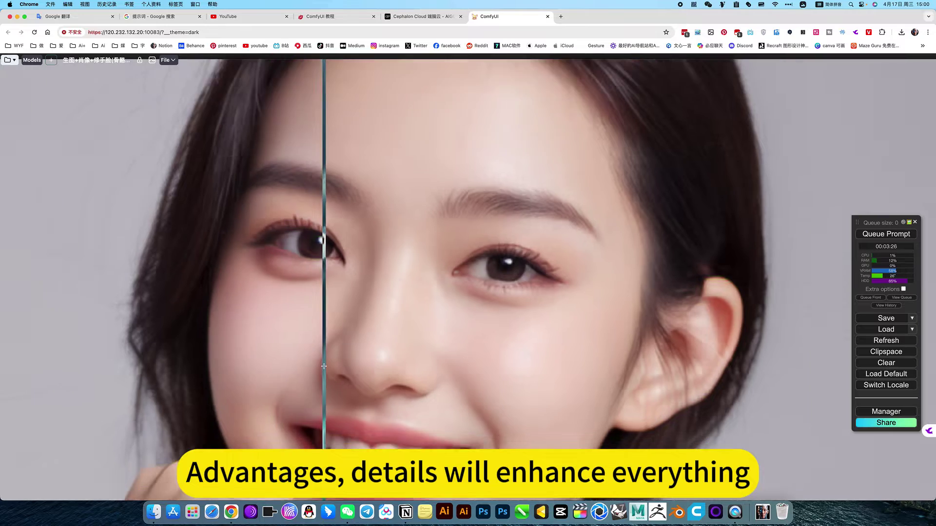
pyautogui.scroll(-5, 512, 341)
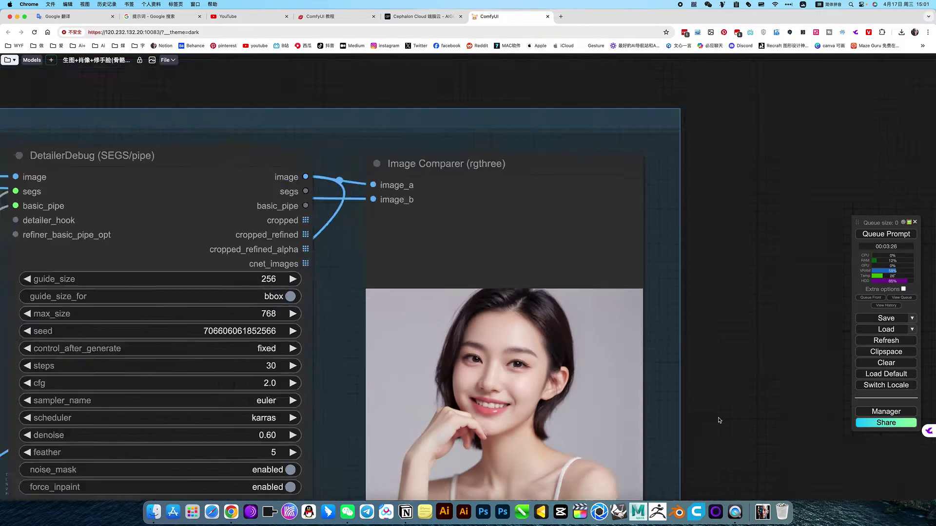
# Look over the whole 脸重绘 group and inspect the hand up close in its Image Comparer.
pyautogui.scroll(-4, 719, 420)
pyautogui.moveTo(721, 428); pyautogui.dragTo(764, 225)
pyautogui.scroll(-4, 528, 394)
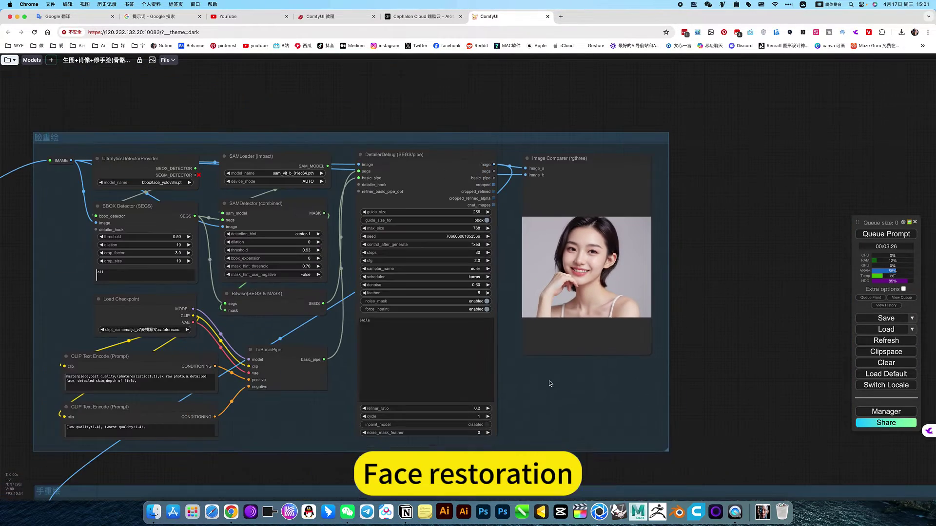
pyautogui.scroll(15, 571, 293)
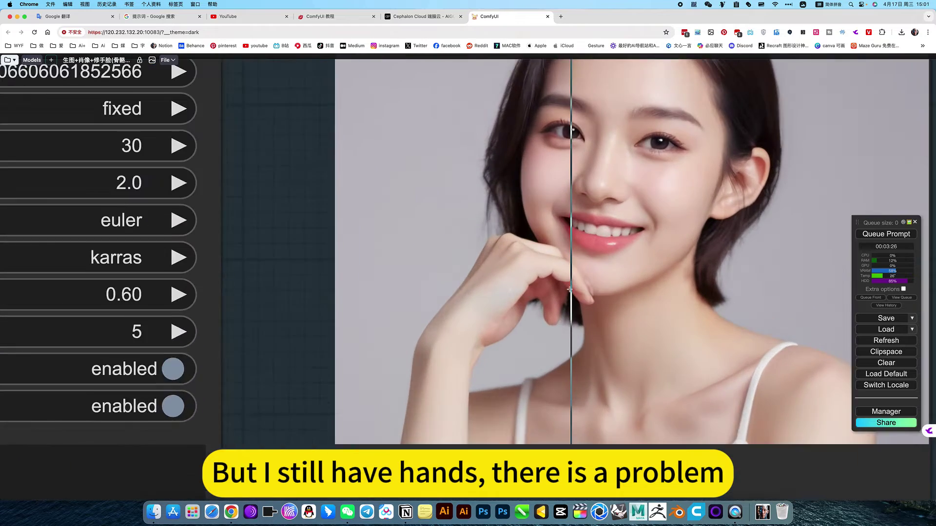
pyautogui.scroll(8, 570, 293)
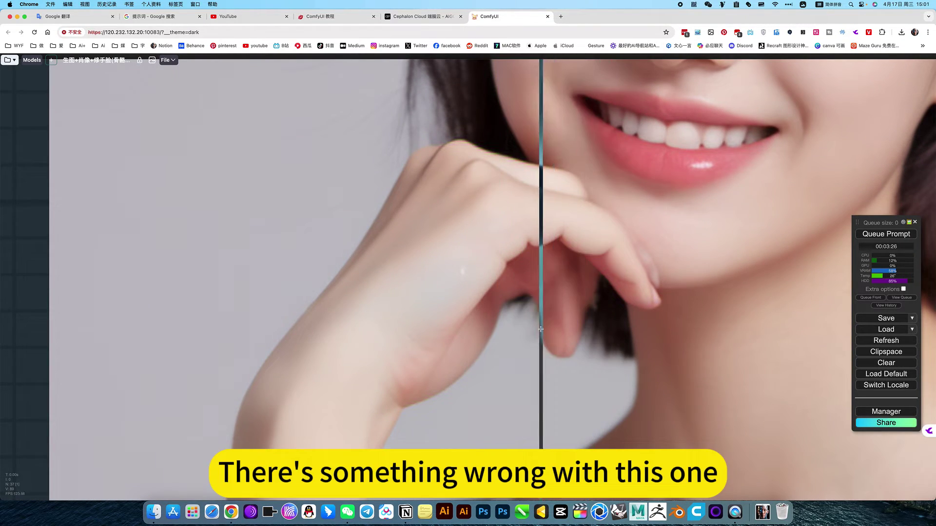
pyautogui.scroll(-20, 540, 329)
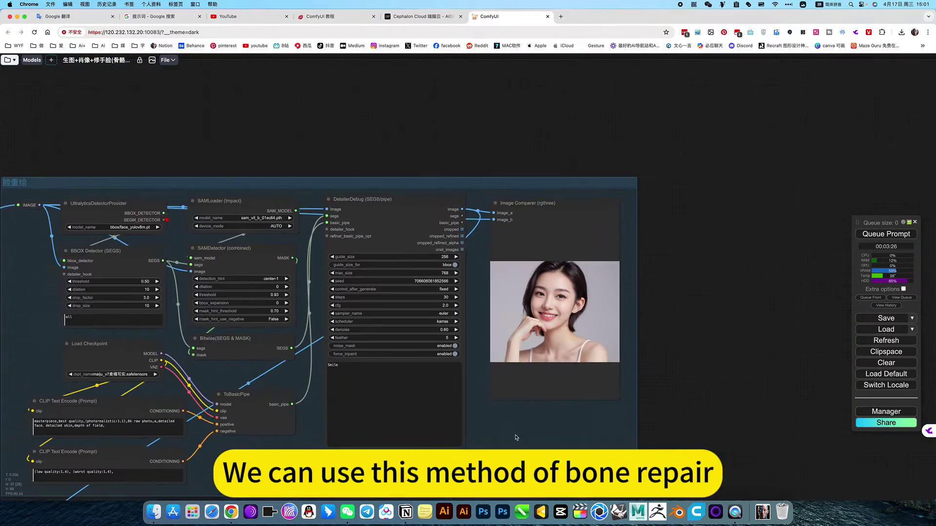
# Go to the 手重绘 group and examine its Simple Detector (SEGS) and Load ControlNet Model nodes.
pyautogui.moveTo(683, 278); pyautogui.dragTo(885, 84)
pyautogui.scroll(-5, 453, 324)
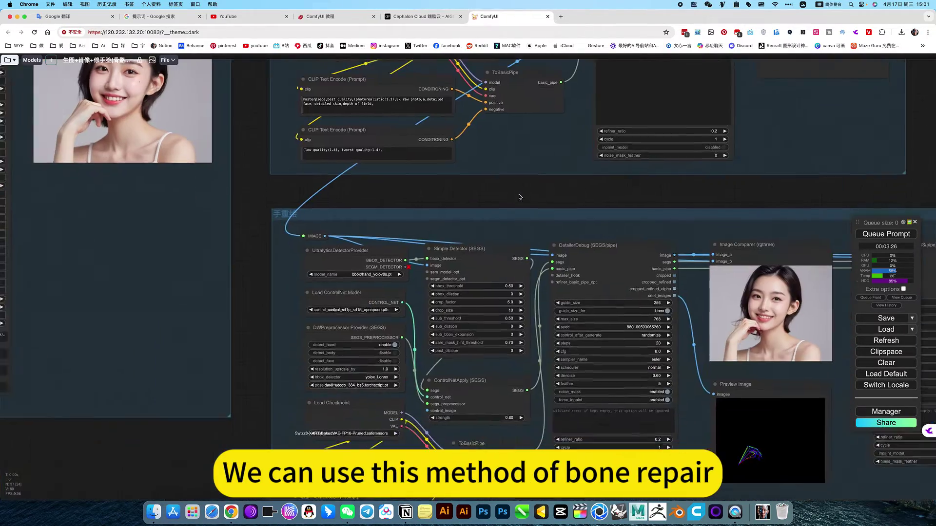
pyautogui.scroll(5, 573, 254)
pyautogui.click(573, 255)
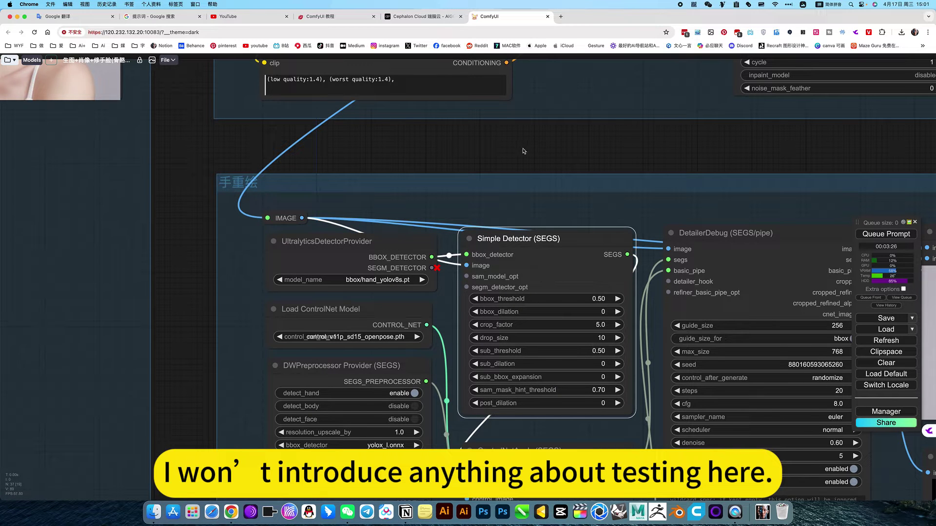
pyautogui.scroll(-3, 528, 113)
pyautogui.click(389, 273)
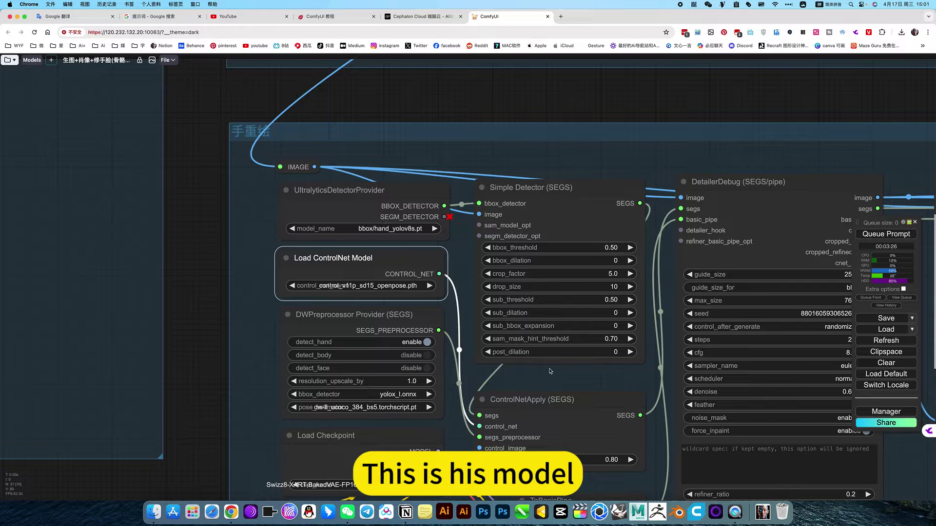
# Inspect the model choices of the 手重绘 group's Load Checkpoint node, leaving the selection unchanged.
pyautogui.scroll(-5, 544, 337)
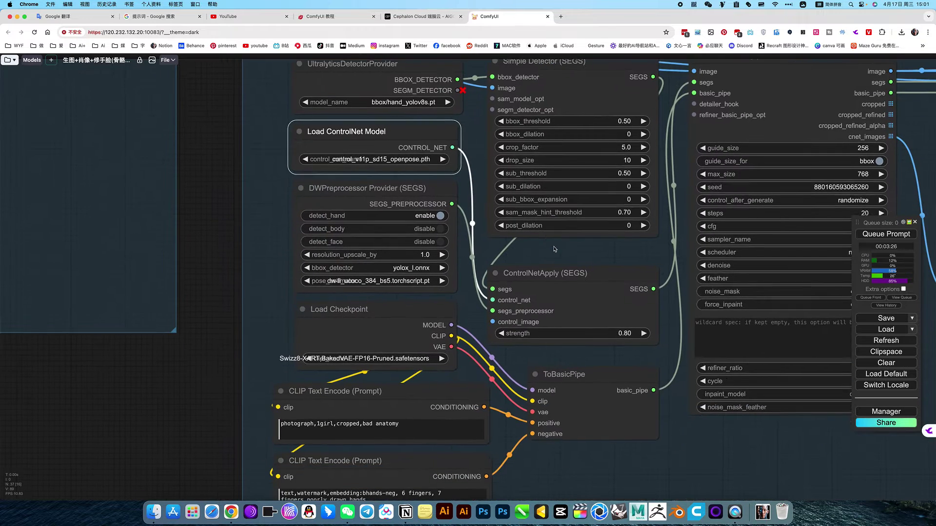
pyautogui.click(375, 362)
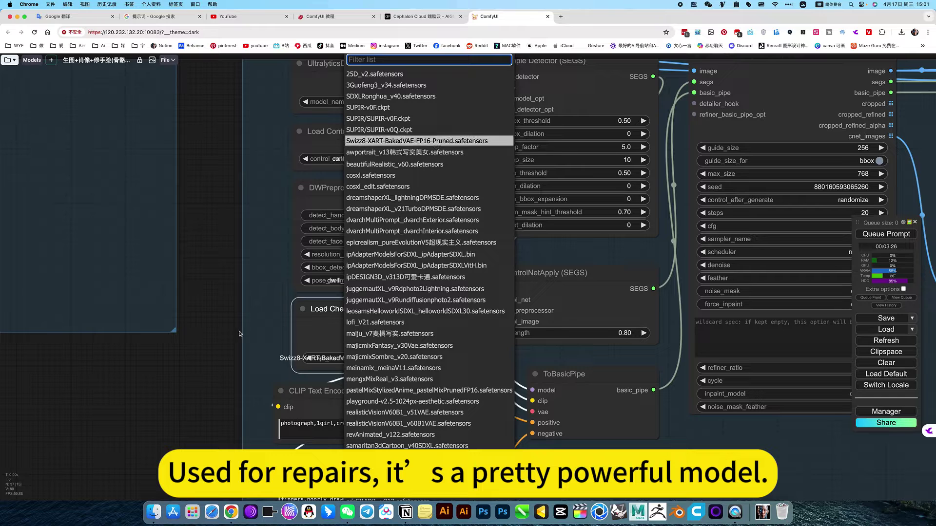
pyautogui.click(261, 301)
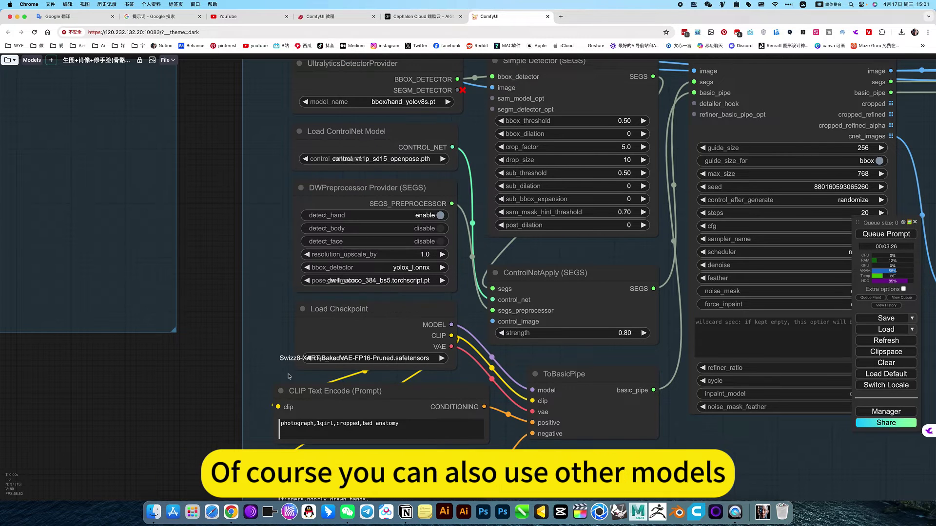
# Read the positive and negative CLIP Text Encode prompts used for hand repair in the 手重绘 group.
pyautogui.moveTo(570, 446); pyautogui.dragTo(564, 346)
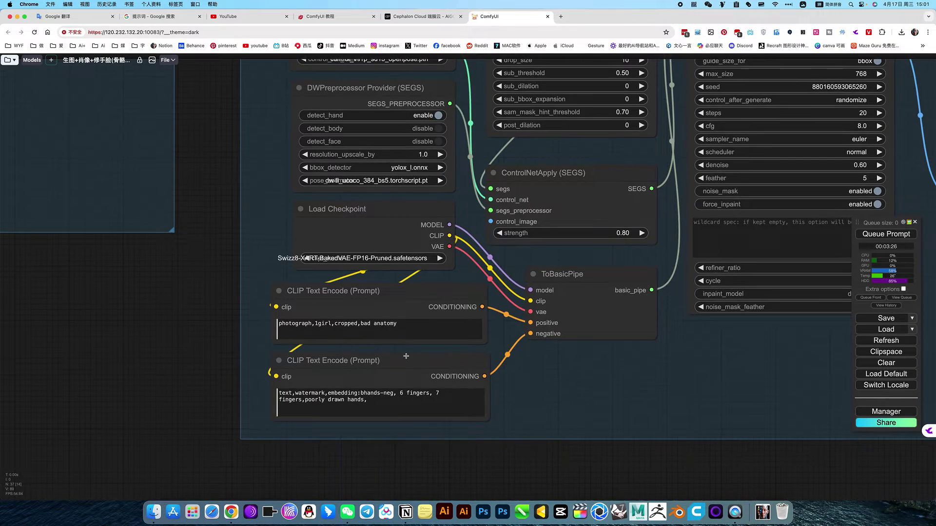
pyautogui.scroll(6, 406, 356)
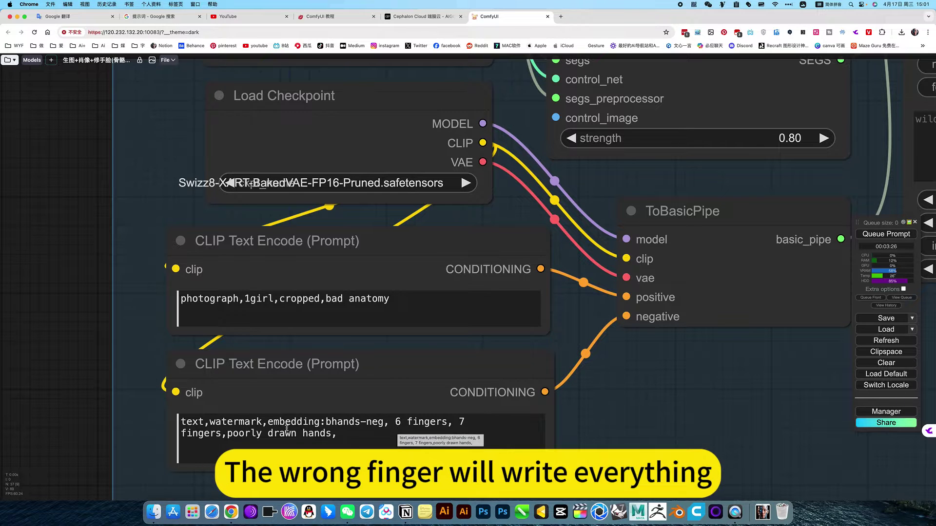
pyautogui.scroll(-7, 681, 411)
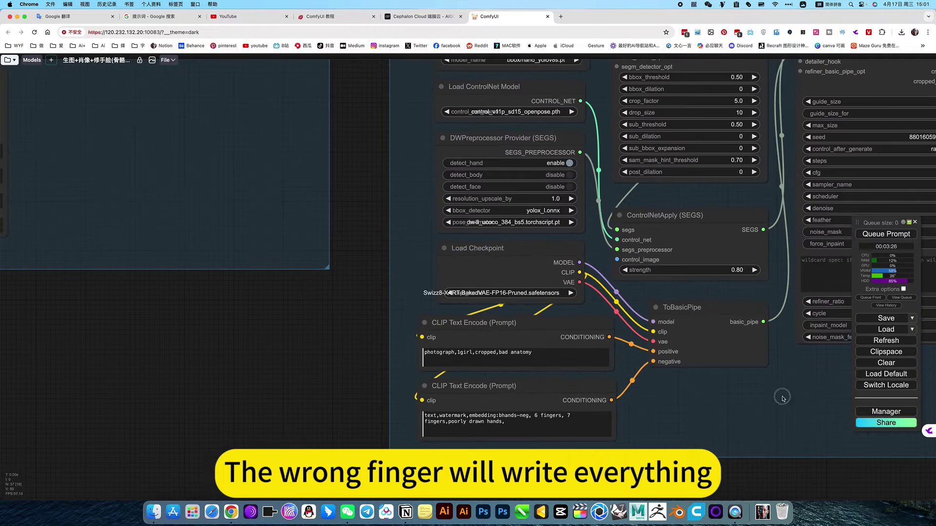
# Inspect the model choices of the 手重绘 group's UltralyticsDetectorProvider node, keeping bbox/hand_yolov8s.pt selected.
pyautogui.moveTo(770, 396); pyautogui.dragTo(437, 477)
pyautogui.moveTo(601, 106); pyautogui.dragTo(519, 136)
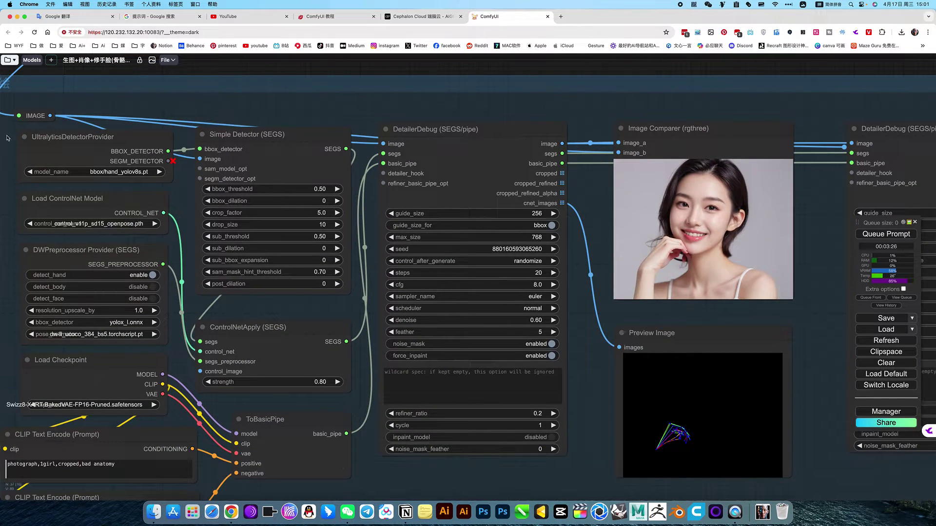
pyautogui.moveTo(147, 105); pyautogui.dragTo(374, 126)
pyautogui.scroll(1, 323, 185)
pyautogui.scroll(8, 323, 185)
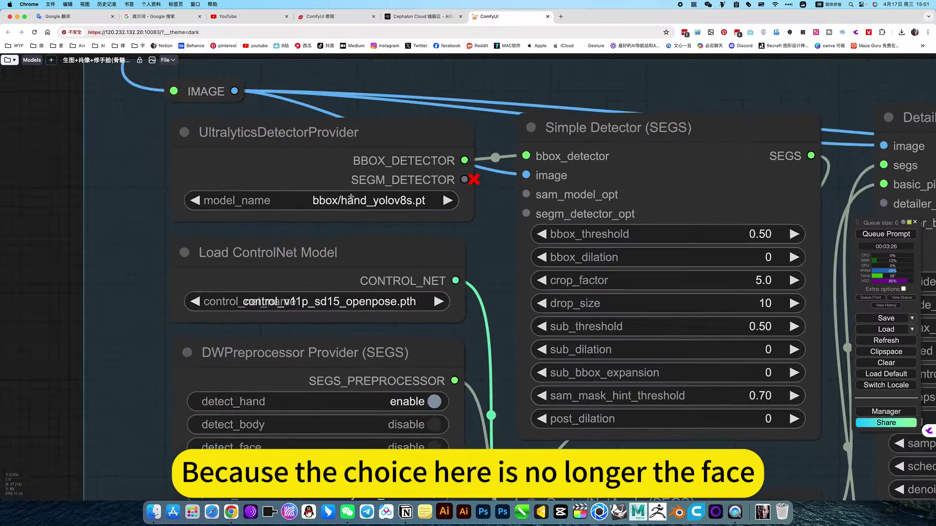
pyautogui.click(348, 204)
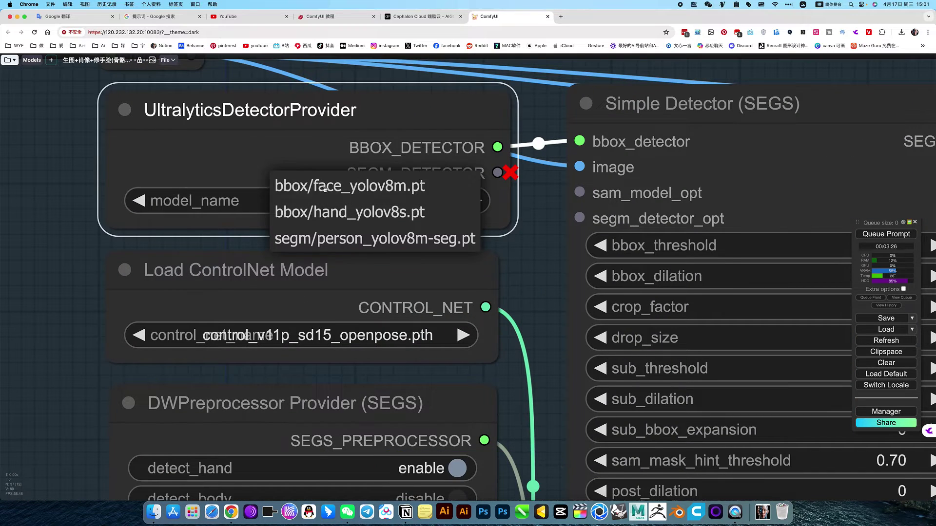
pyautogui.click(519, 258)
pyautogui.click(356, 202)
pyautogui.click(375, 209)
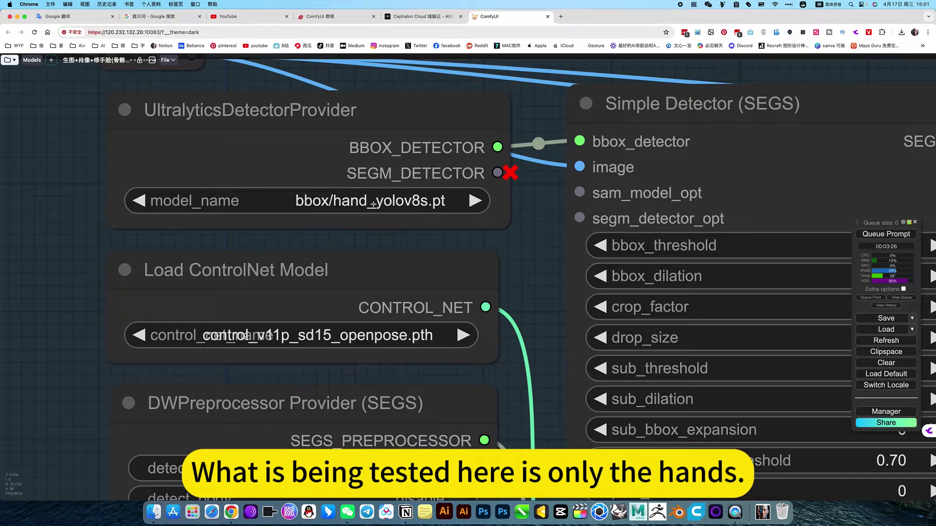
# Examine the hand skeleton in the Preview Image fed by the first DetailerDebug (SEGS/pipe) node of the 手重绘 group.
pyautogui.scroll(-10, 517, 299)
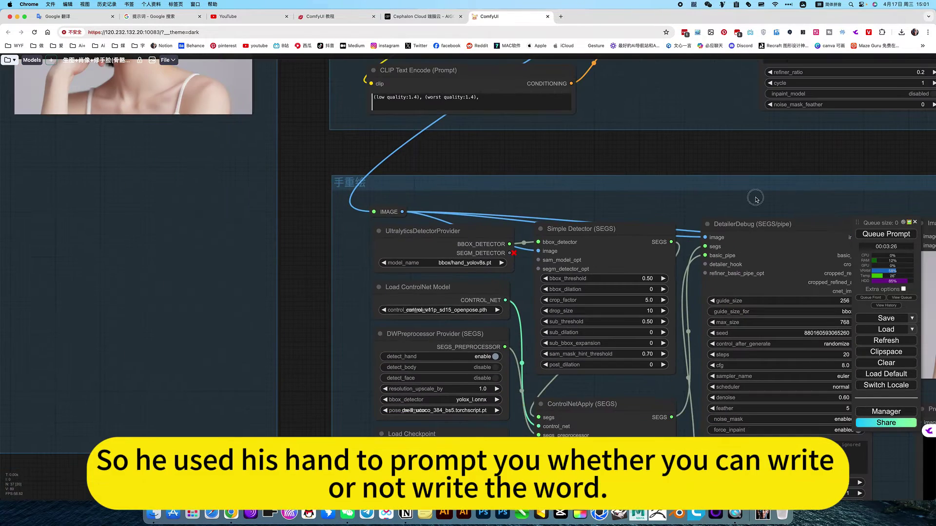
pyautogui.moveTo(755, 197); pyautogui.dragTo(389, 160)
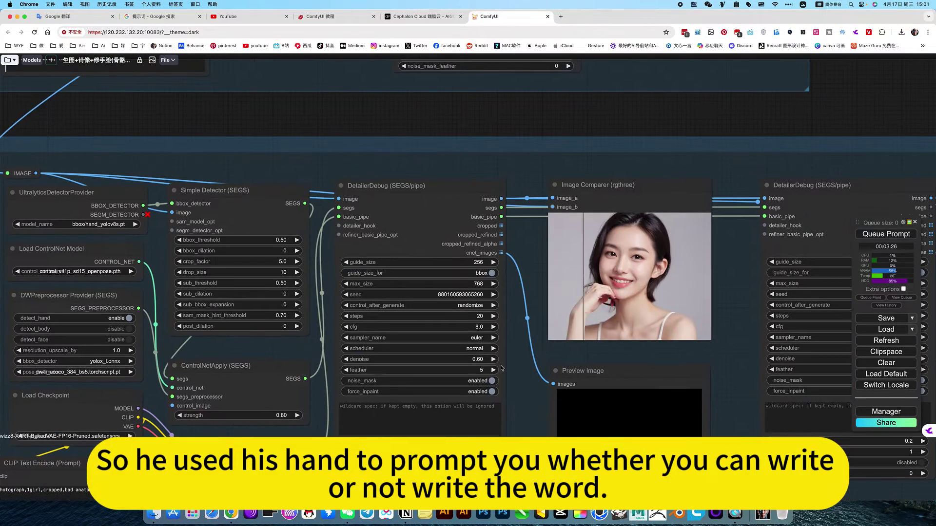
pyautogui.moveTo(519, 383); pyautogui.dragTo(467, 315)
pyautogui.scroll(5, 470, 322)
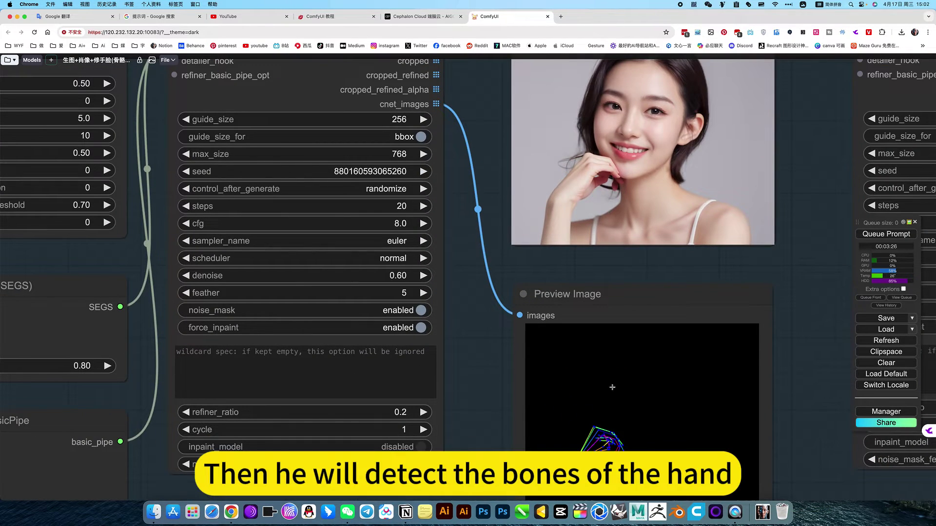
pyautogui.moveTo(793, 419); pyautogui.dragTo(622, 311)
pyautogui.scroll(6, 507, 293)
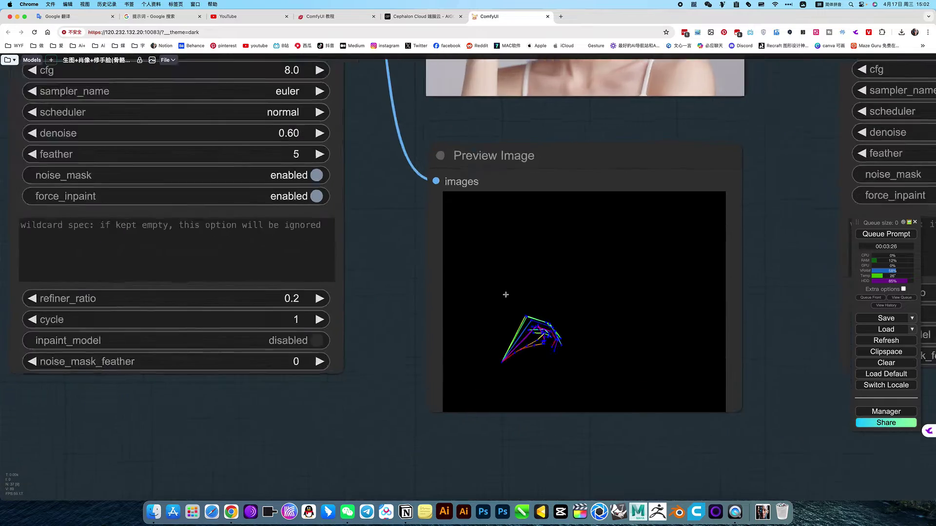
pyautogui.scroll(-8, 538, 343)
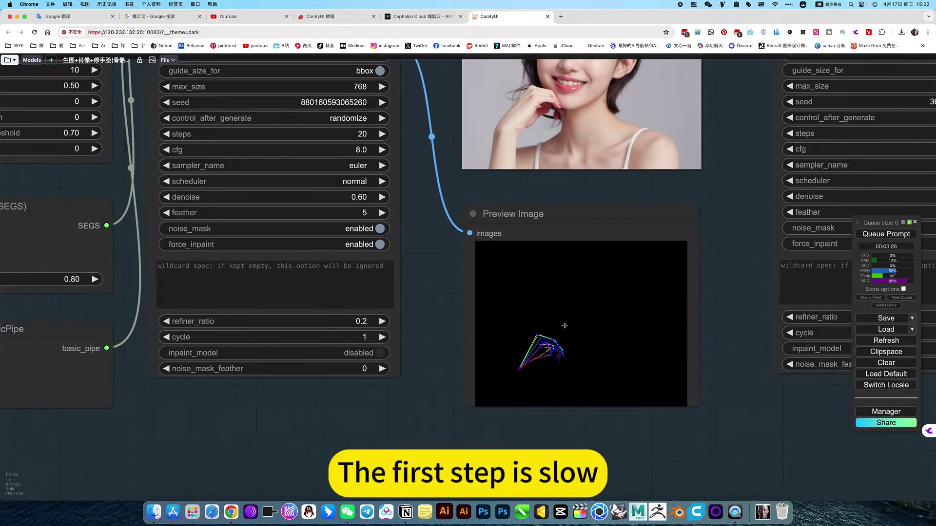
# Compare the hand before and after the first repair pass up close in the 手重绘 group's first Image Comparer.
pyautogui.moveTo(639, 119); pyautogui.dragTo(588, 329)
pyautogui.scroll(5, 584, 331)
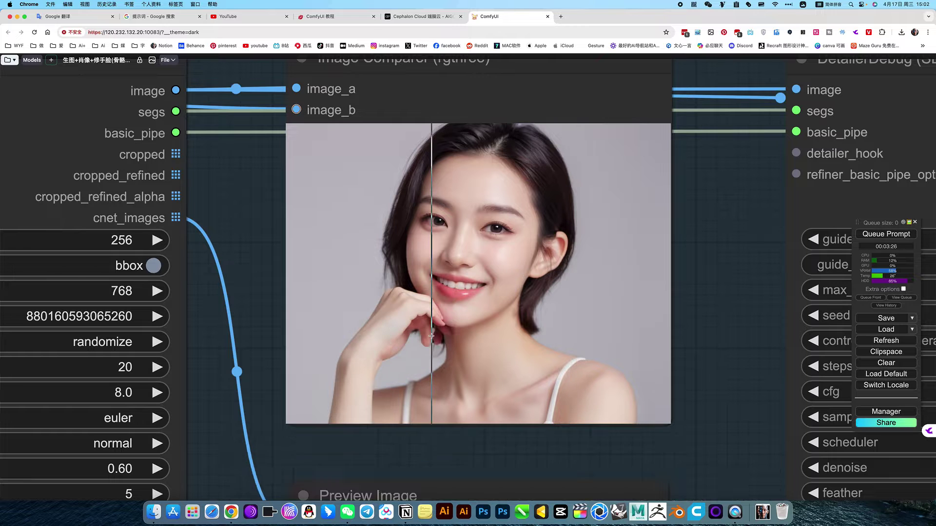
pyautogui.scroll(5, 438, 317)
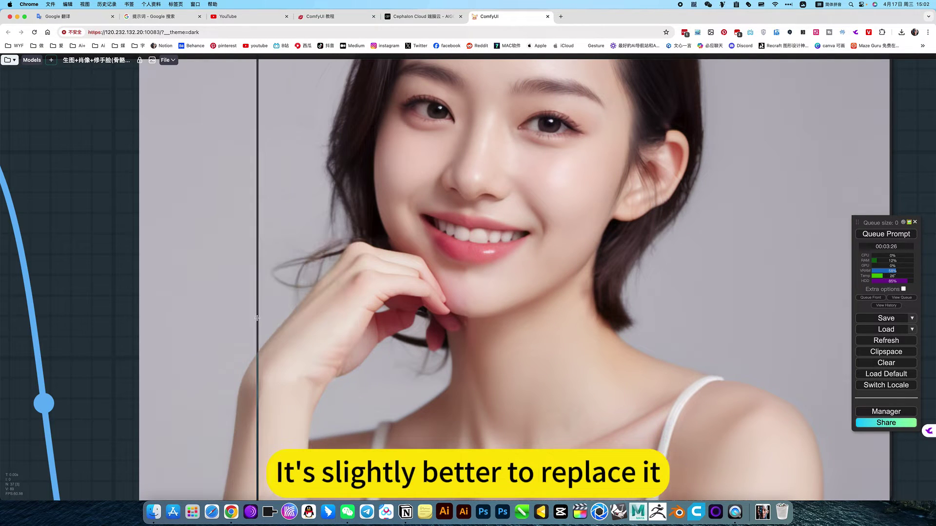
pyautogui.scroll(-5, 263, 319)
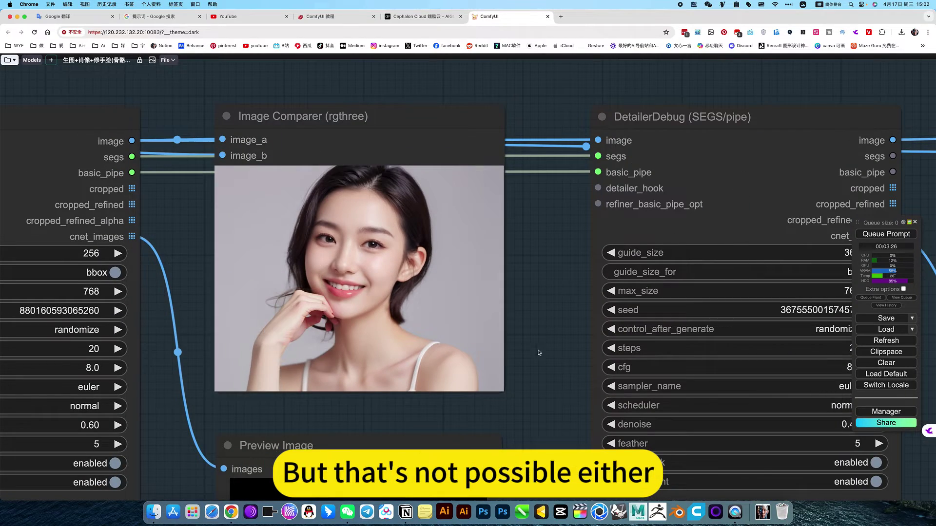
# Go to the second DetailerDebug (SEGS/pipe) pass and examine the hand skeleton in its Preview Image.
pyautogui.scroll(-6, 541, 356)
pyautogui.moveTo(556, 422); pyautogui.dragTo(447, 325)
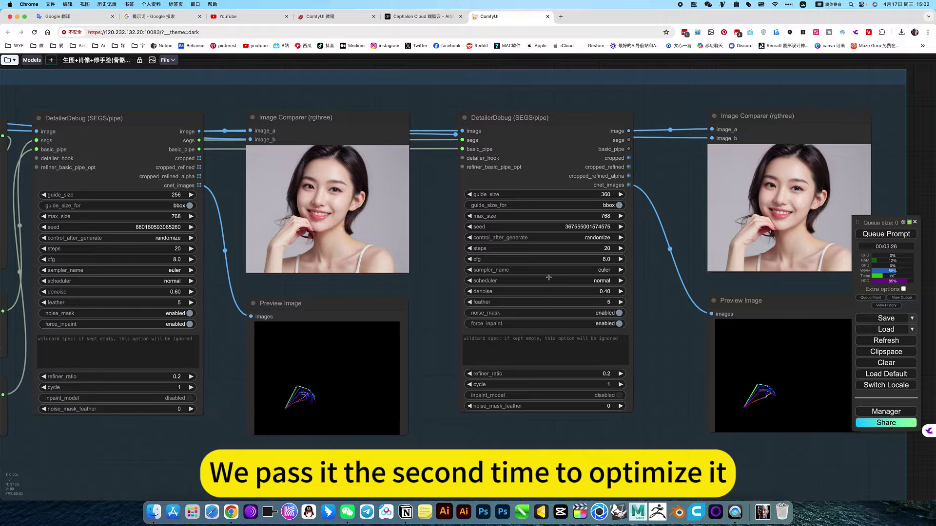
pyautogui.moveTo(651, 330); pyautogui.dragTo(462, 328)
pyautogui.scroll(12, 580, 375)
pyautogui.scroll(1, 580, 382)
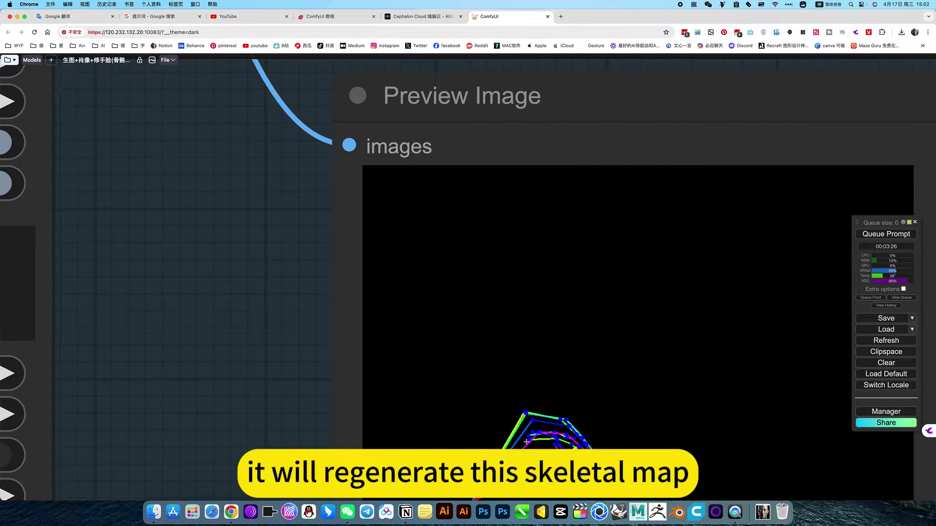
# Compare the hand before and after the second repair pass up close in the last Image Comparer.
pyautogui.scroll(-7, 525, 444)
pyautogui.scroll(1, 536, 441)
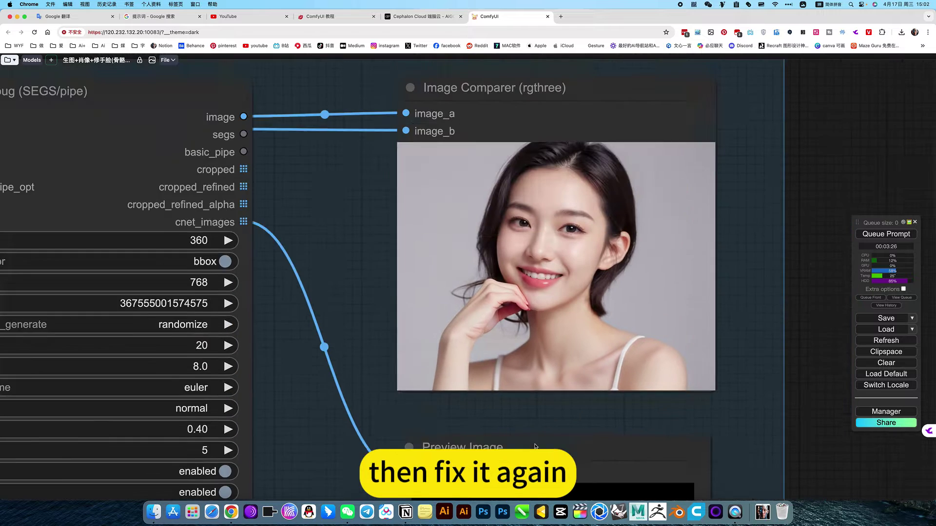
pyautogui.scroll(8, 545, 355)
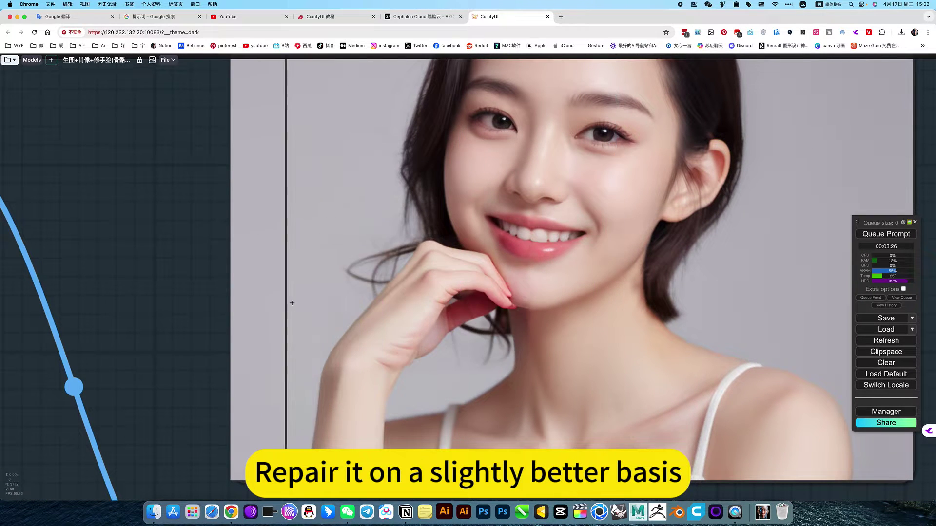
pyautogui.scroll(-8, 584, 311)
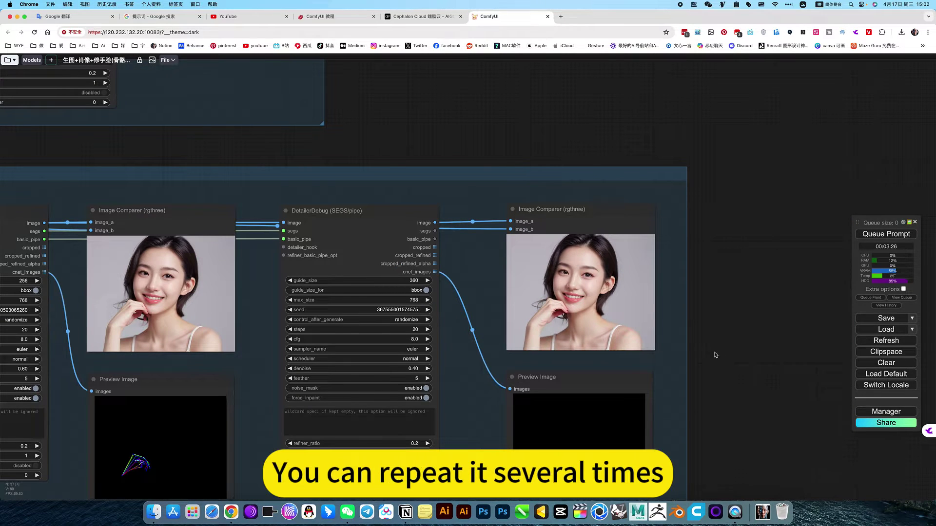
# Select the second DetailerDebug (SEGS/pipe) node together with its Image Comparer and Preview Image nodes, and clear the selection again.
pyautogui.moveTo(706, 368); pyautogui.dragTo(734, 318)
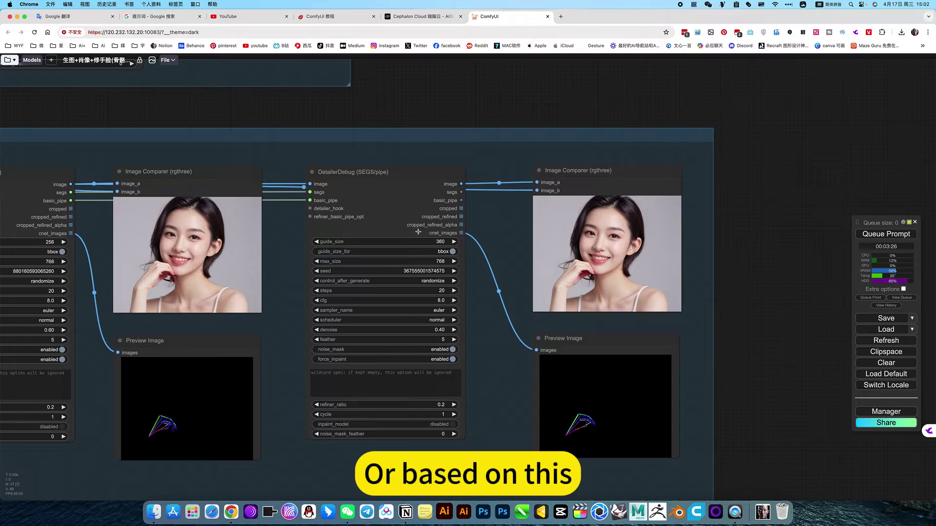
pyautogui.moveTo(387, 163); pyautogui.dragTo(449, 161)
pyautogui.moveTo(391, 130); pyautogui.dragTo(441, 167)
pyautogui.click(829, 432)
pyautogui.moveTo(829, 432); pyautogui.dragTo(451, 154)
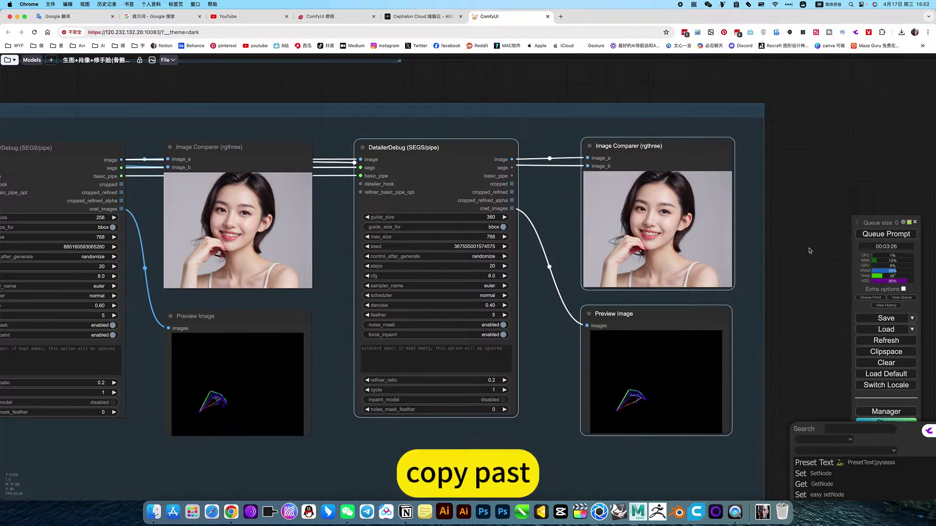
pyautogui.moveTo(795, 246); pyautogui.dragTo(796, 207)
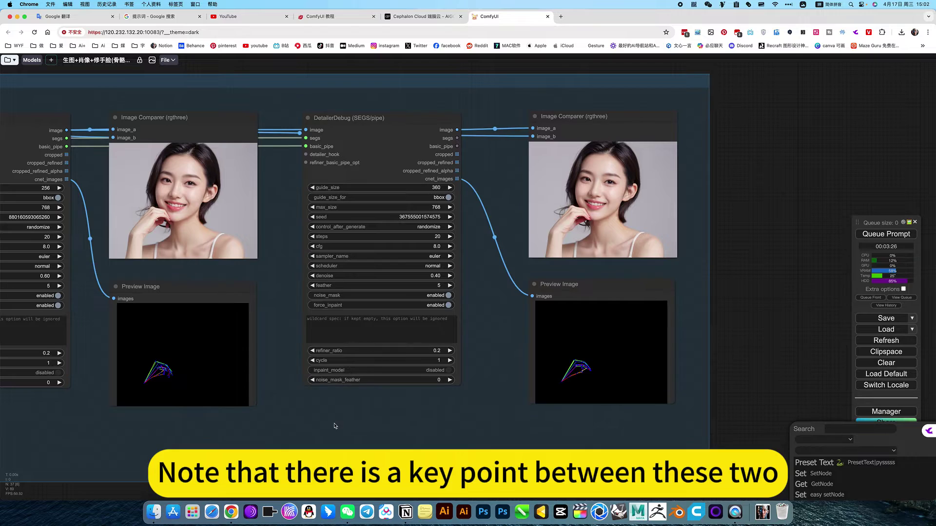
# Compare the denoise settings of the first and second DetailerDebug (SEGS/pipe) nodes in the 手重绘 group.
pyautogui.hscroll(-10, 419, 285)
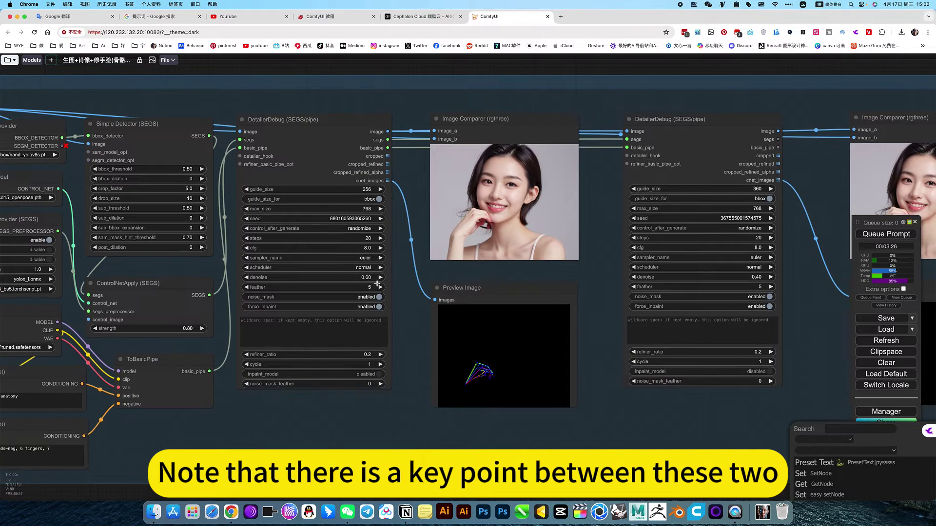
pyautogui.scroll(14, 377, 283)
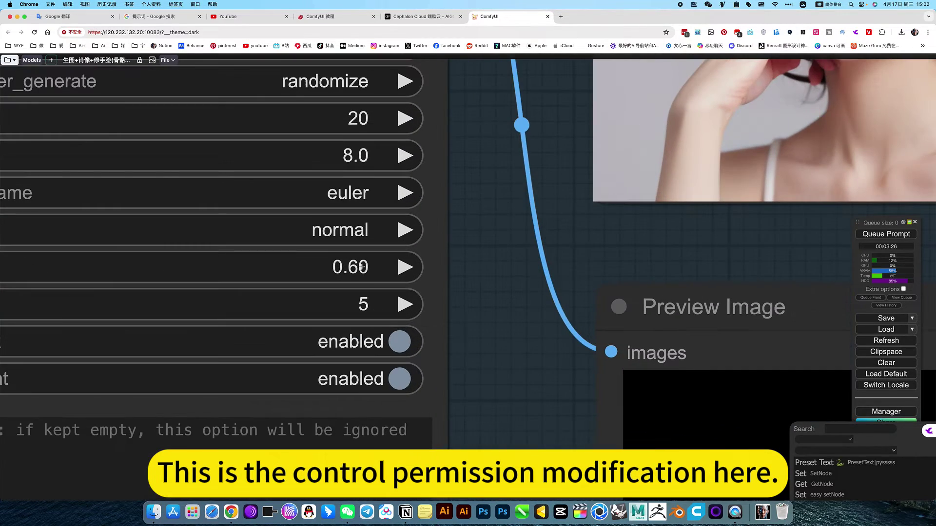
pyautogui.scroll(-5, 356, 271)
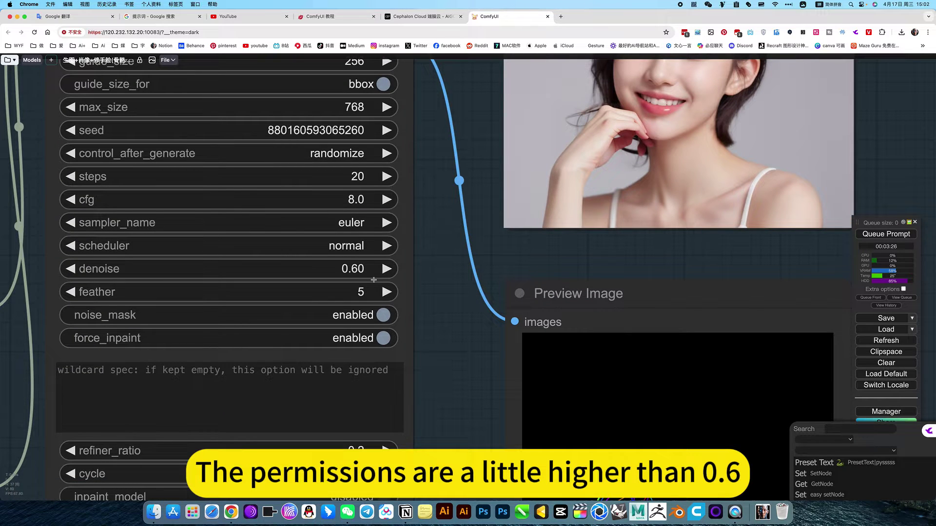
pyautogui.scroll(-6, 635, 257)
pyautogui.moveTo(713, 259); pyautogui.dragTo(224, 335)
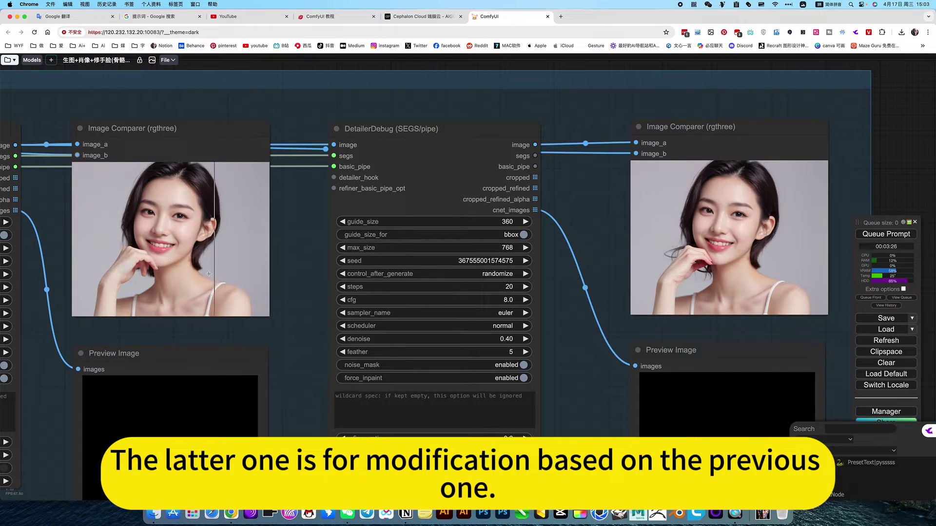
pyautogui.scroll(8, 536, 364)
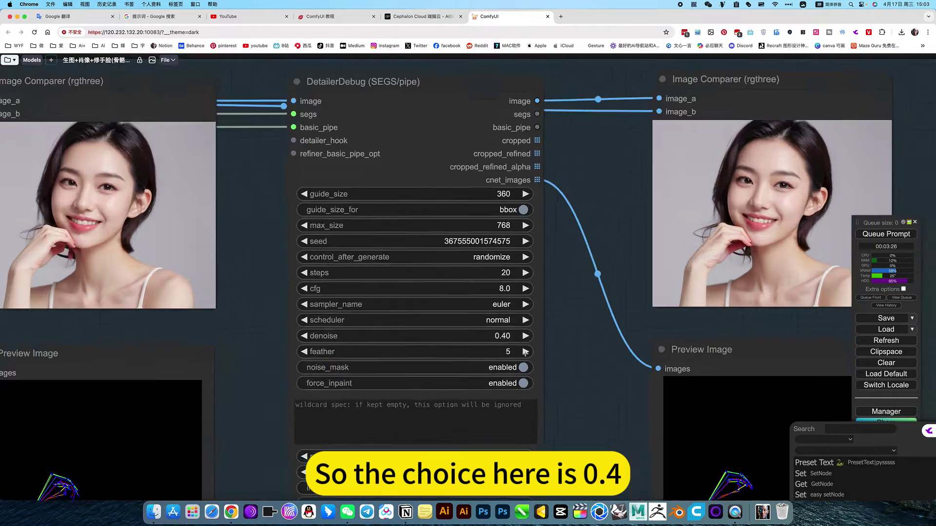
pyautogui.scroll(-12, 608, 339)
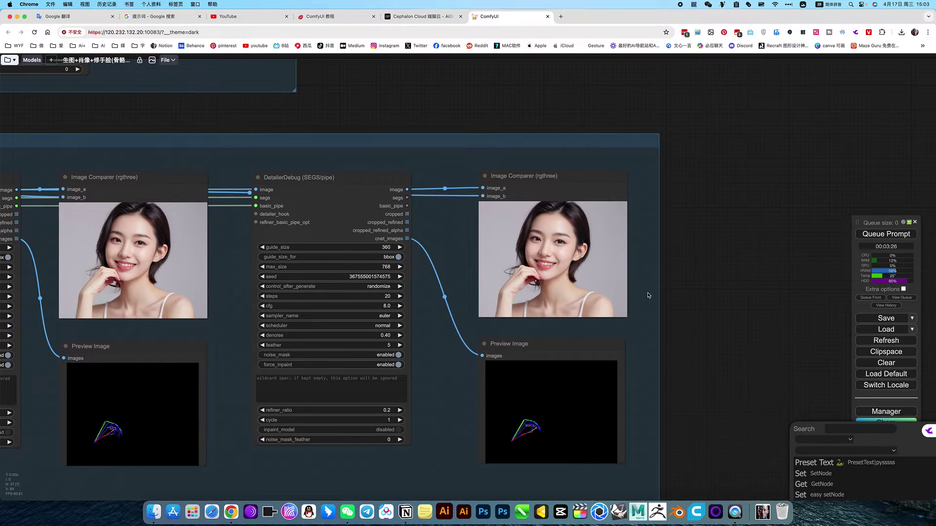
# Check the repaired hand in the last Image Comparer and look over the complete workflow with all its groups.
pyautogui.scroll(10, 653, 300)
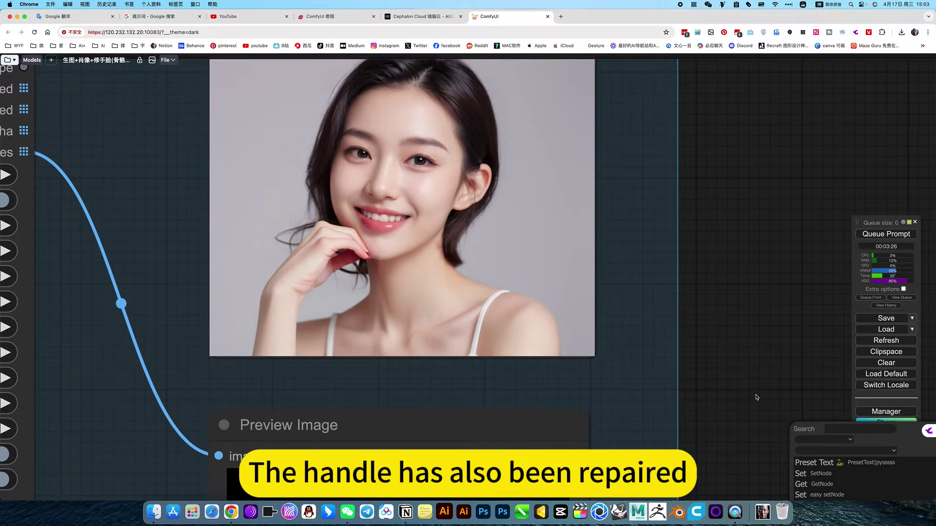
pyautogui.scroll(-15, 757, 397)
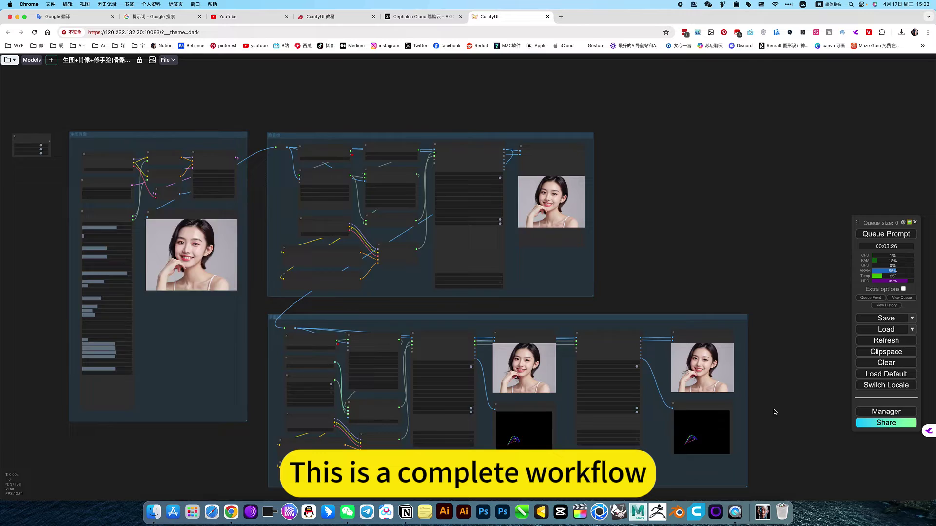
pyautogui.scroll(-2, 774, 412)
pyautogui.moveTo(440, 272); pyautogui.dragTo(521, 274)
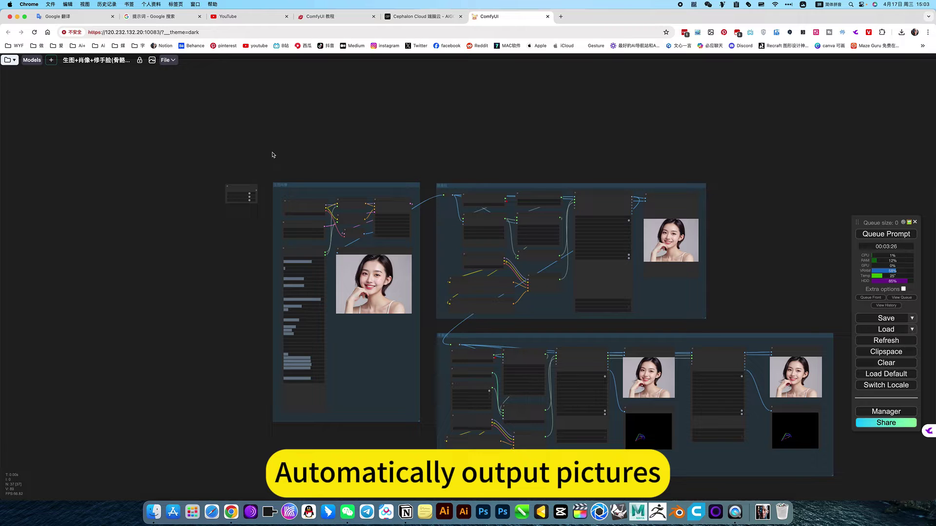
# Return to the last Image Comparer of the 手重绘 group and view the final portrait.
pyautogui.moveTo(726, 276); pyautogui.dragTo(612, 256)
pyautogui.scroll(12, 670, 357)
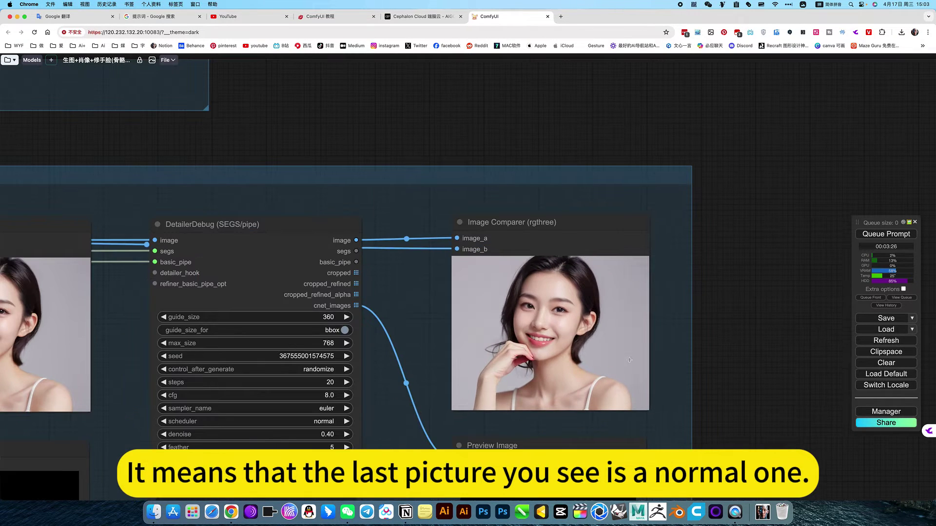
pyautogui.scroll(-5, 650, 362)
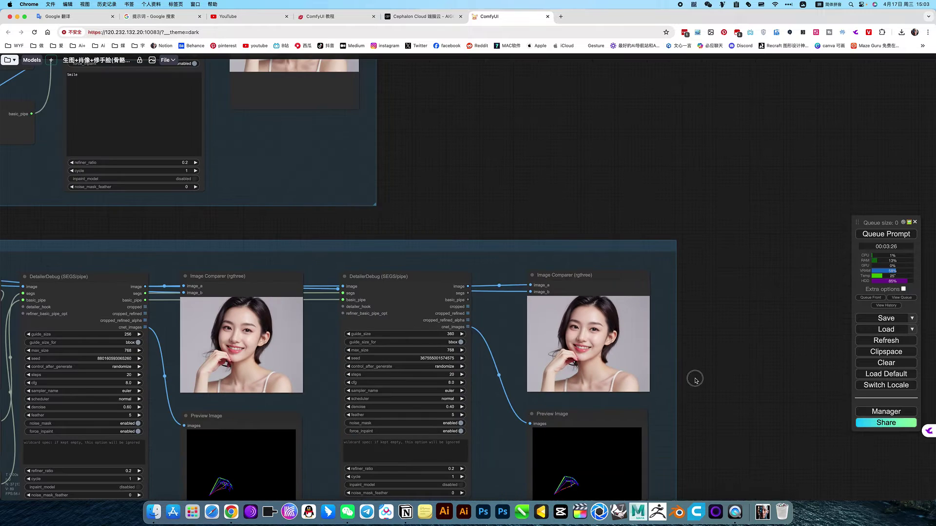
pyautogui.hscroll(-5, 695, 380)
pyautogui.scroll(-2, 661, 345)
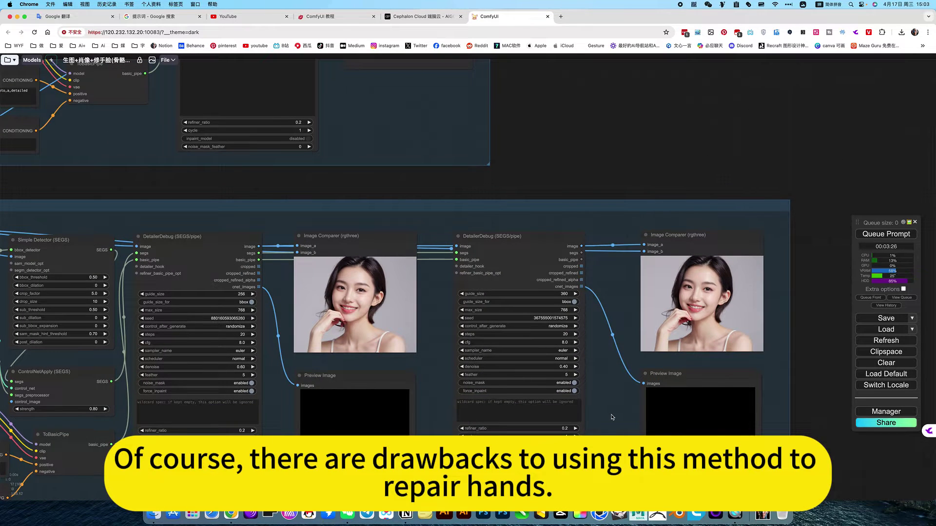
# Review the first-pass Image Comparer beside both DetailerDebug nodes and look over the whole 手重绘 group.
pyautogui.moveTo(612, 417); pyautogui.dragTo(681, 405)
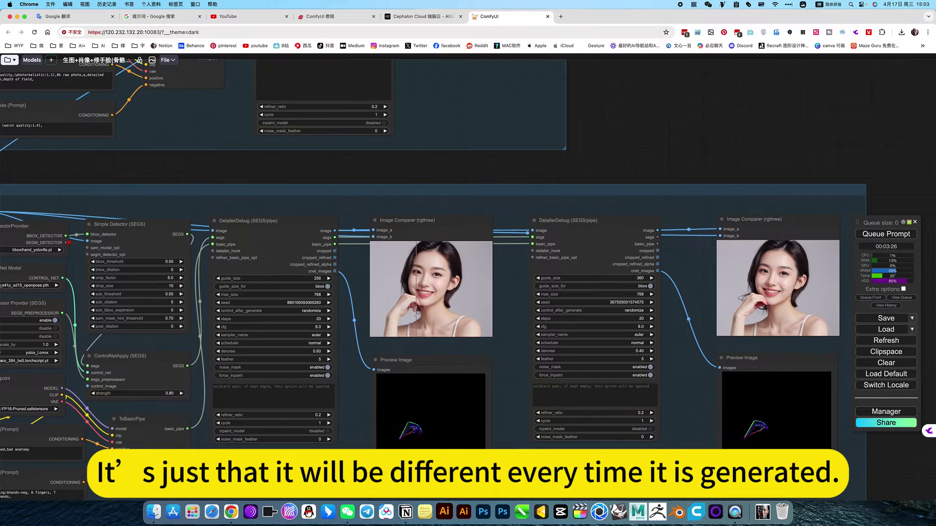
pyautogui.scroll(4, 393, 299)
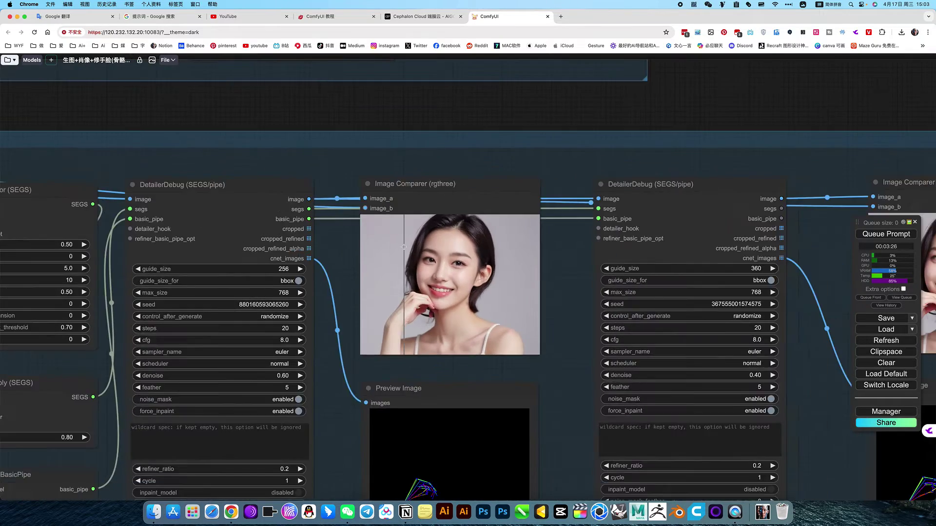
pyautogui.scroll(-6, 406, 247)
pyautogui.moveTo(438, 161)
pyautogui.mouseDown()
pyautogui.moveTo(457, 379)
pyautogui.moveTo(432, 143)
pyautogui.mouseUp()
pyautogui.scroll(4, 449, 276)
pyautogui.scroll(-3, 449, 278)
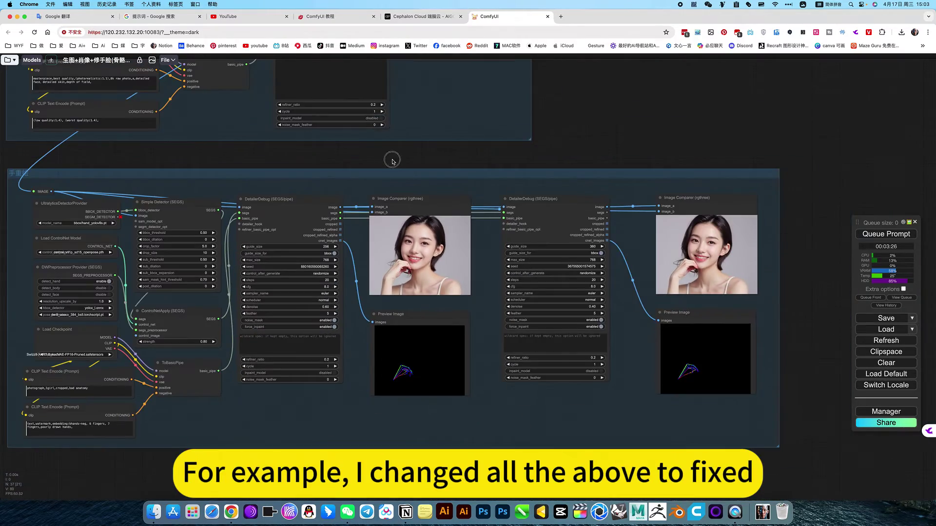
# Queue the workflow to rerun the two hand-repair passes with randomized seeds in both DetailerDebug (SEGS/pipe) nodes.
pyautogui.moveTo(402, 181); pyautogui.dragTo(510, 411)
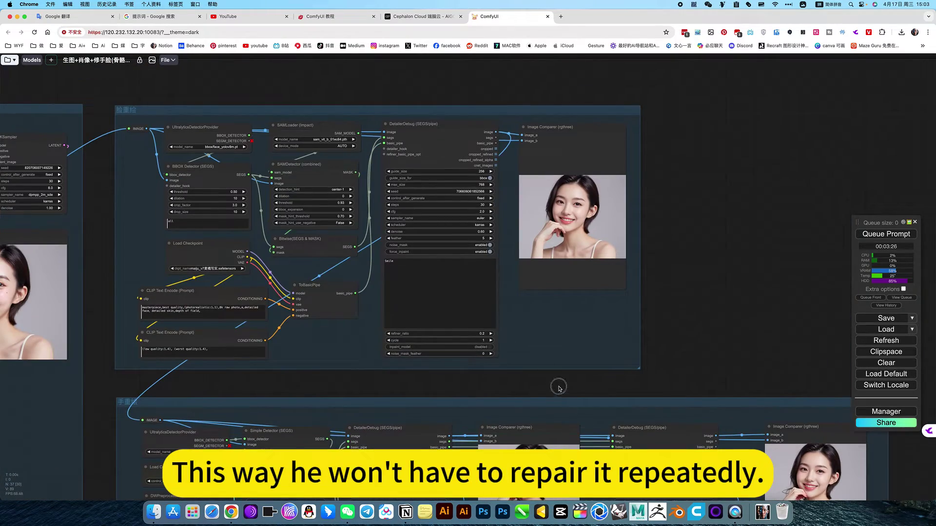
pyautogui.moveTo(548, 374); pyautogui.dragTo(522, 296)
pyautogui.moveTo(502, 249); pyautogui.dragTo(441, 140)
pyautogui.scroll(5, 427, 338)
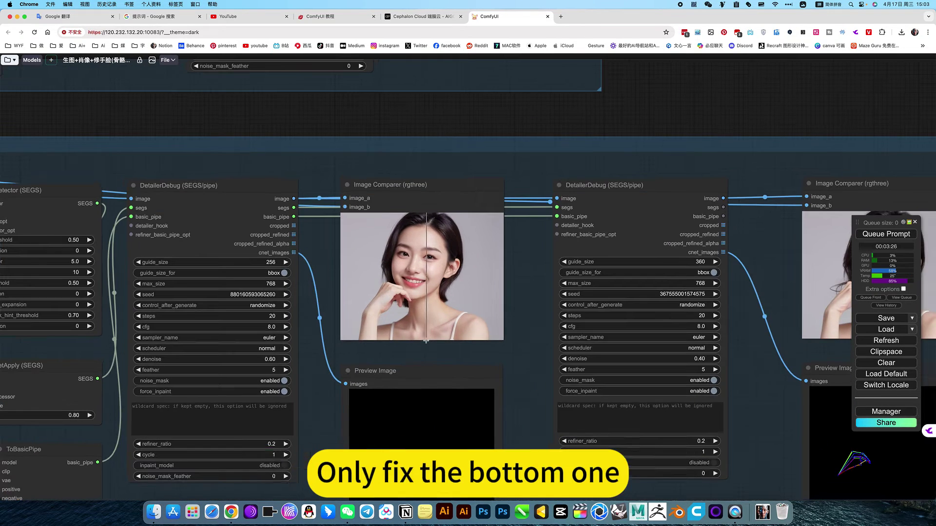
pyautogui.click(269, 308)
pyautogui.click(531, 342)
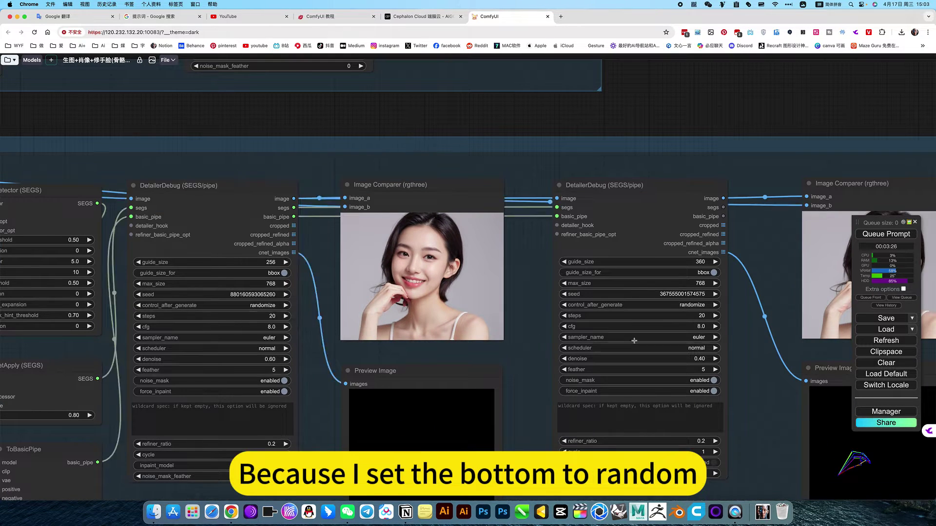
pyautogui.click(886, 233)
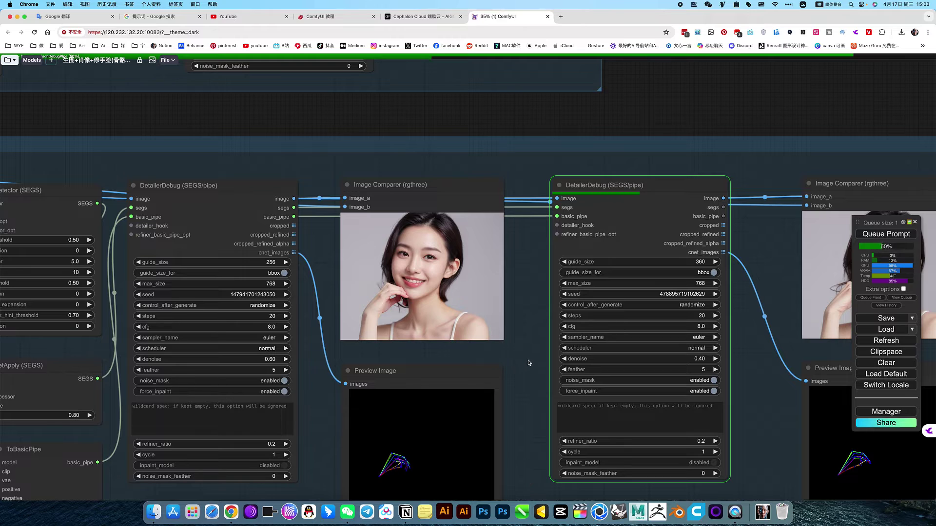
# Check the regenerated hand in the first-pass and second-pass Image Comparers of the 手重绘 group.
pyautogui.scroll(6, 528, 362)
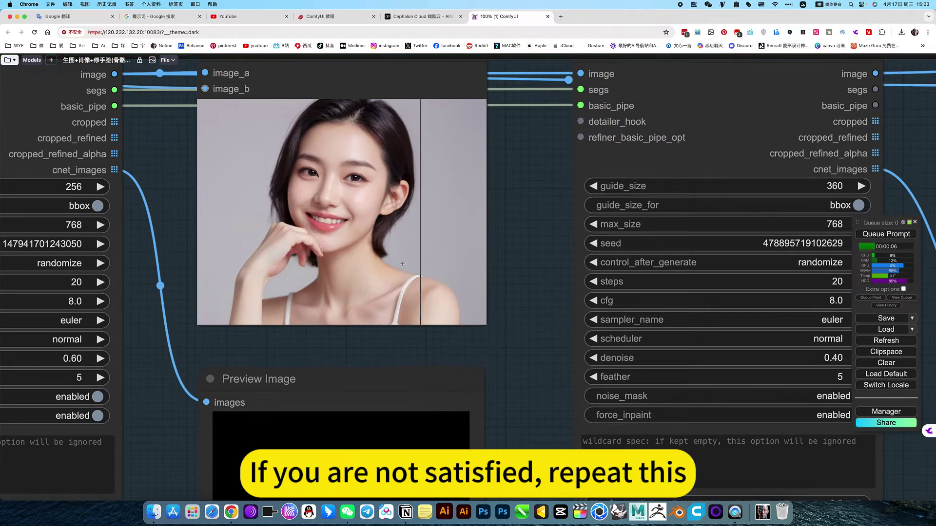
pyautogui.scroll(-5, 513, 319)
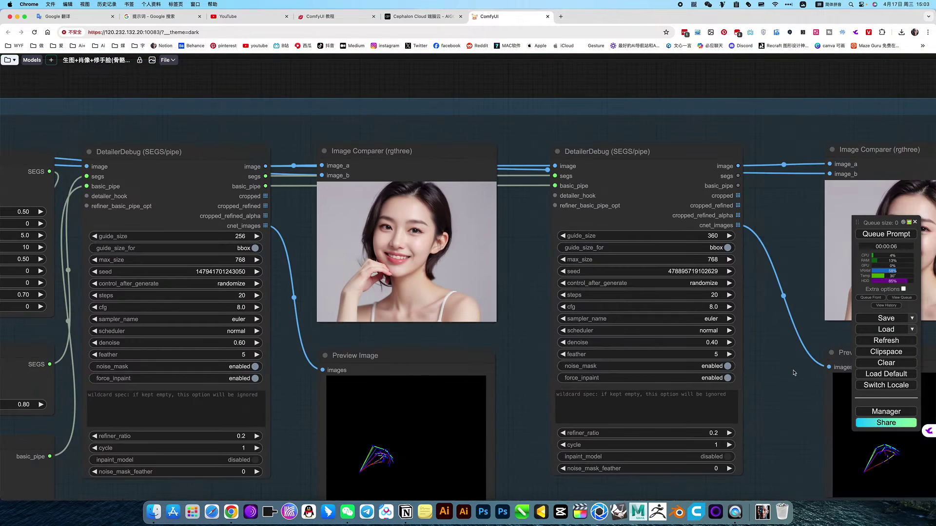
pyautogui.moveTo(786, 369); pyautogui.dragTo(374, 362)
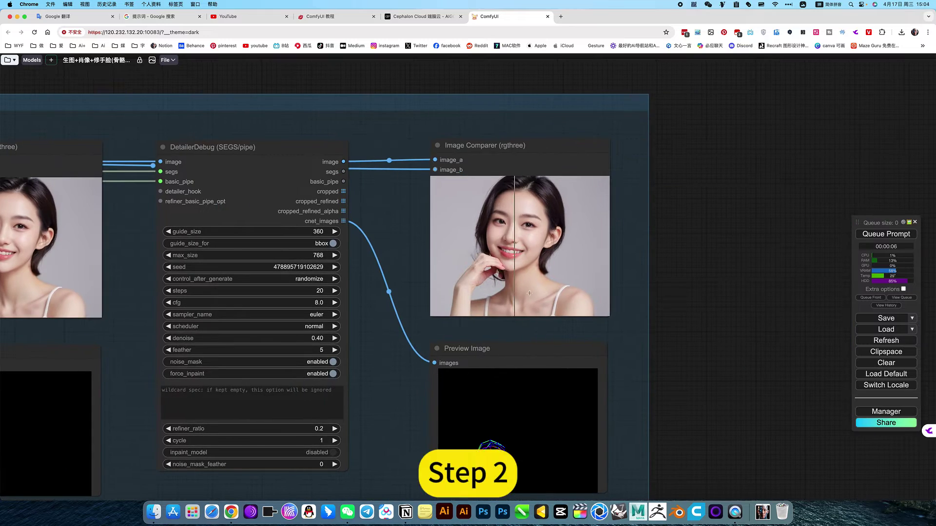
# Compare the hand skeletons in the first-pass and second-pass Preview Image nodes of the 手重绘 group.
pyautogui.moveTo(631, 418); pyautogui.dragTo(797, 282)
pyautogui.moveTo(524, 401); pyautogui.dragTo(731, 422)
pyautogui.scroll(10, 341, 351)
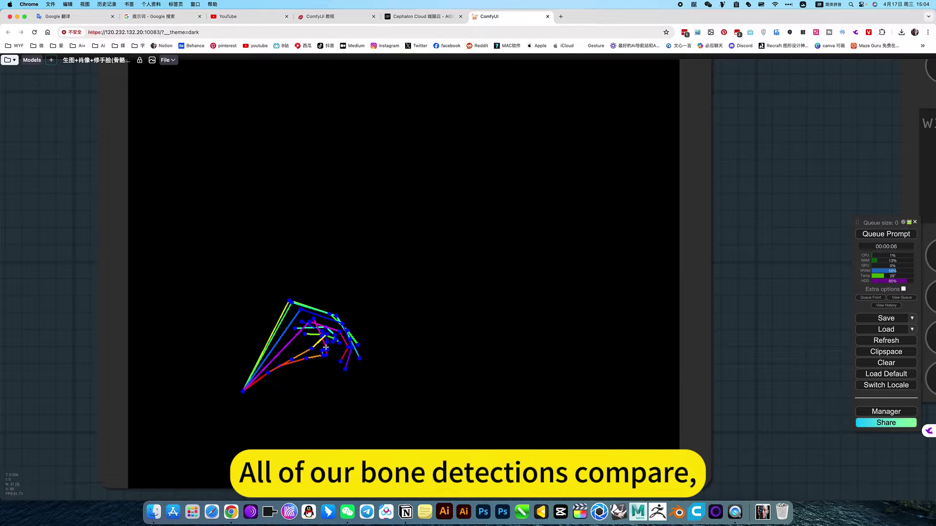
pyautogui.scroll(-6, 770, 377)
pyautogui.moveTo(782, 376); pyautogui.dragTo(555, 401)
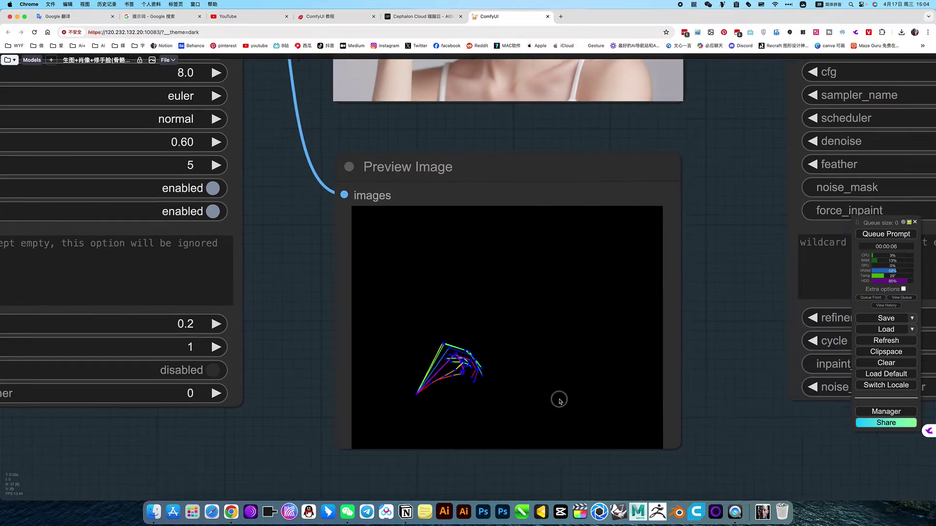
pyautogui.moveTo(664, 444); pyautogui.dragTo(152, 404)
pyautogui.moveTo(712, 346); pyautogui.dragTo(493, 352)
pyautogui.scroll(3, 486, 339)
pyautogui.scroll(4, 486, 340)
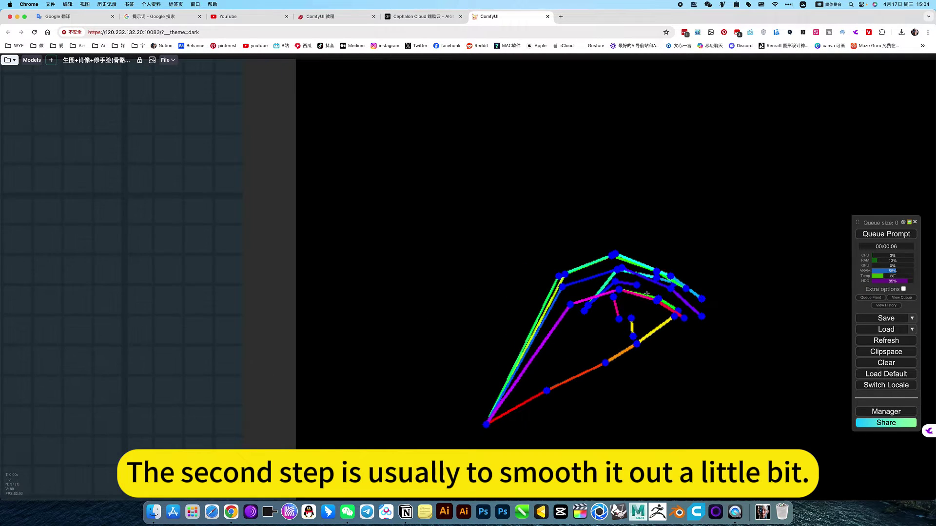
pyautogui.scroll(-8, 621, 293)
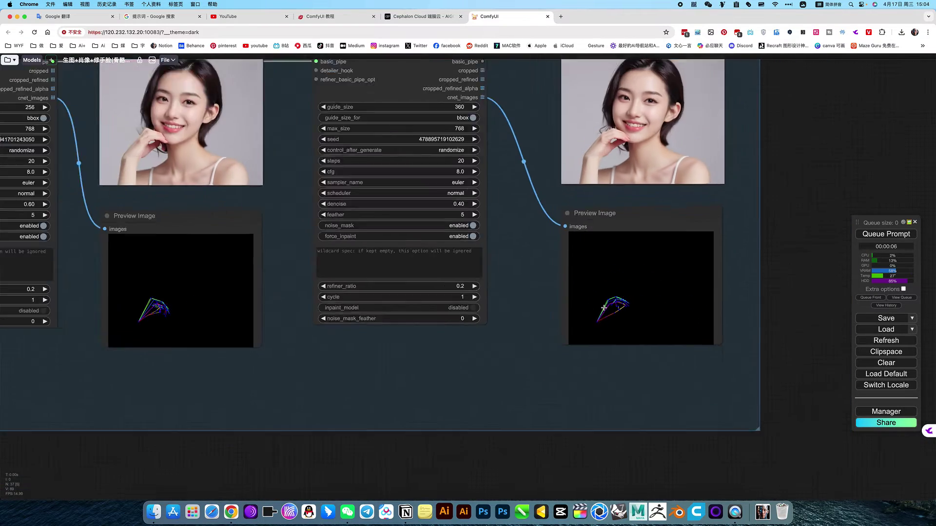
# Inspect the second-pass portrait in the last Image Comparer together with the hand skeleton in the Preview Image below it.
pyautogui.scroll(-1, 604, 307)
pyautogui.moveTo(528, 222); pyautogui.dragTo(520, 348)
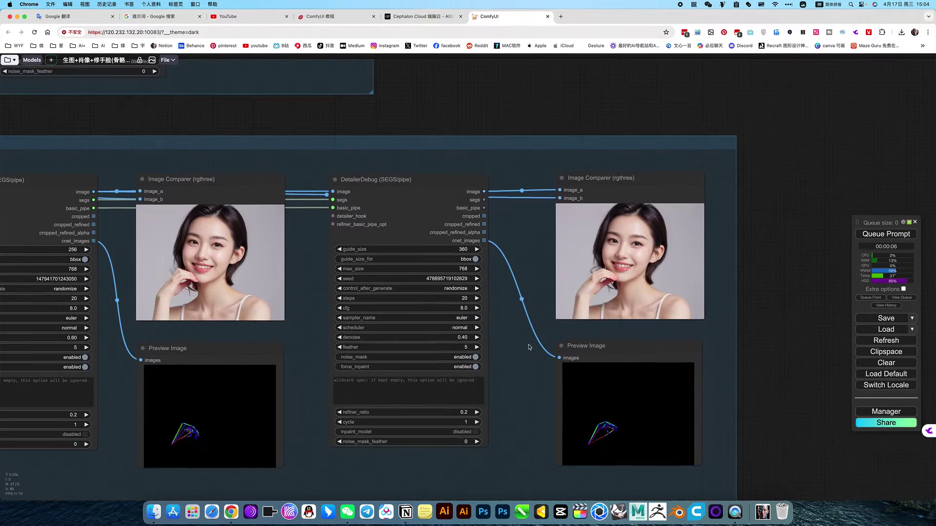
pyautogui.scroll(5, 605, 310)
pyautogui.scroll(5, 606, 313)
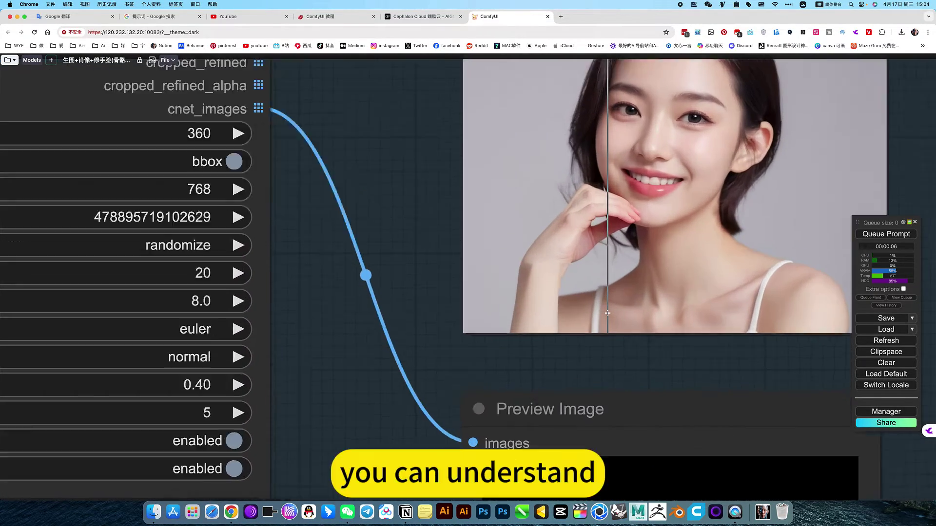
pyautogui.scroll(3, 607, 313)
pyautogui.scroll(-10, 607, 313)
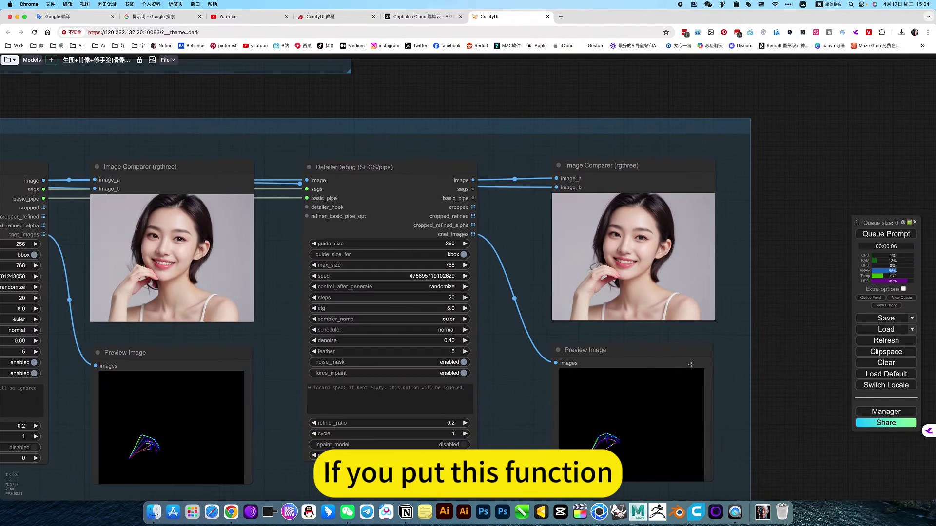
pyautogui.moveTo(720, 364); pyautogui.dragTo(569, 353)
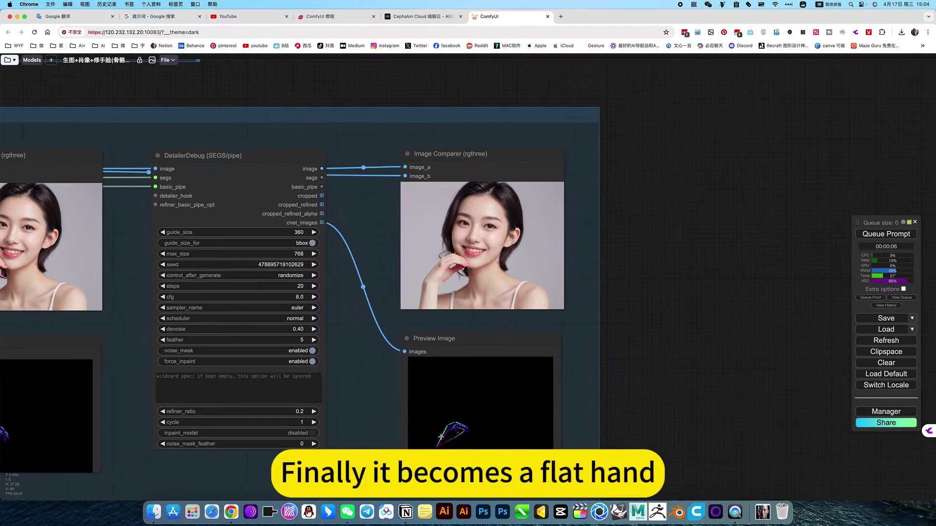
pyautogui.scroll(5, 452, 435)
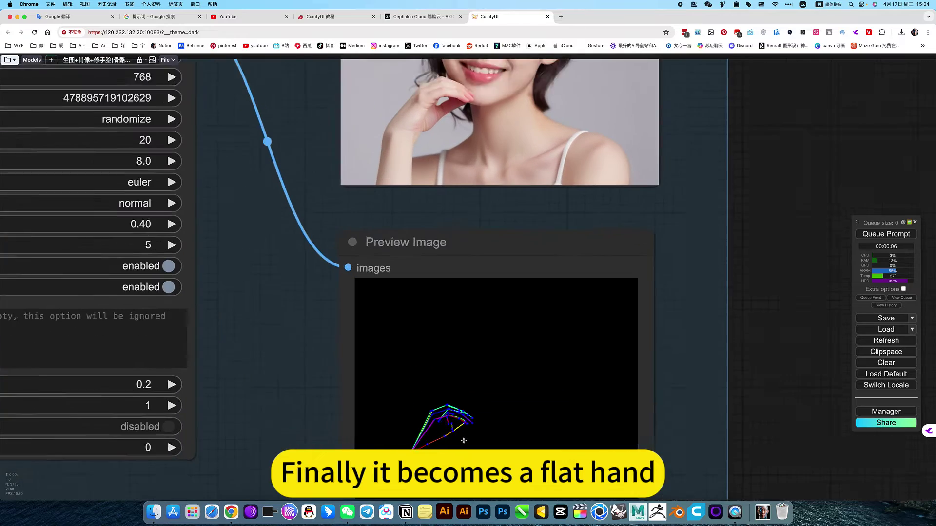
pyautogui.scroll(-5, 556, 396)
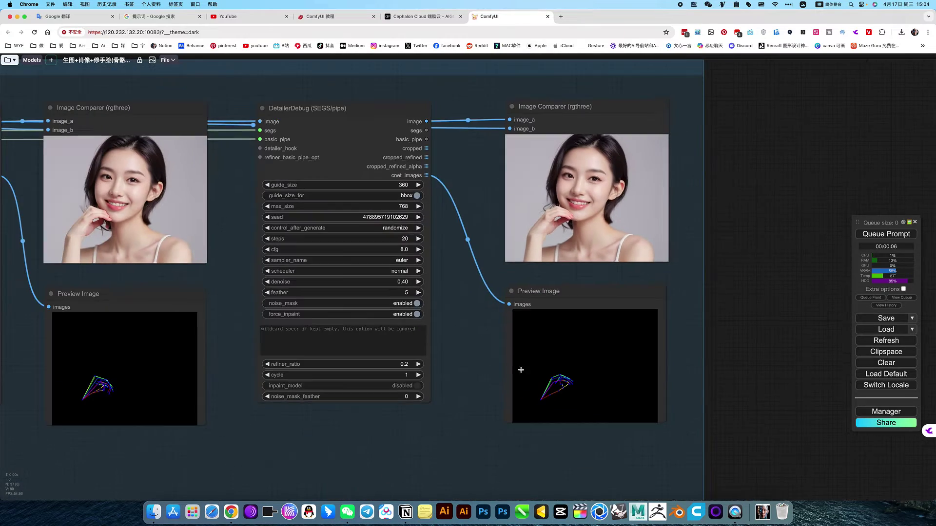
# Review the denoise setting of the second DetailerDebug (SEGS/pipe) node against the first pass.
pyautogui.hscroll(-3, 475, 322)
pyautogui.scroll(5, 536, 289)
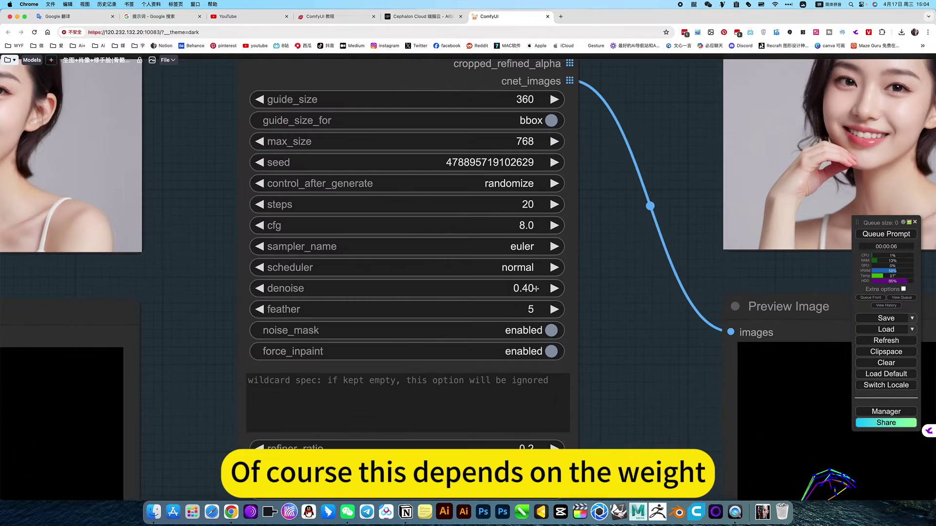
pyautogui.scroll(-6, 589, 337)
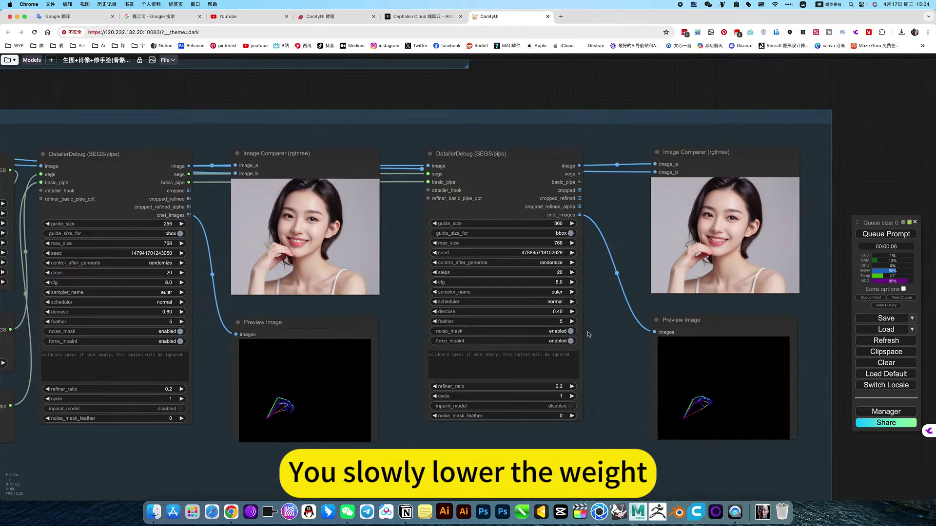
pyautogui.hscroll(-3, 603, 346)
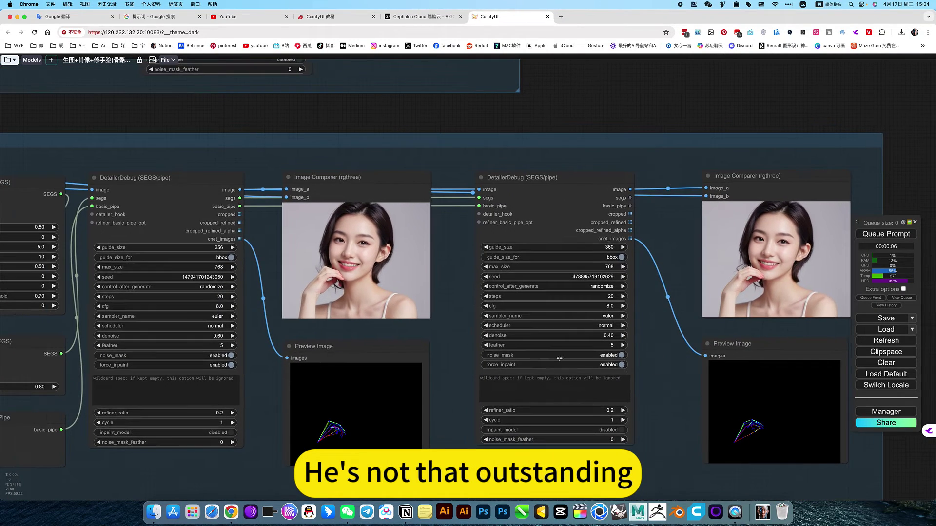
# Look over the whole workflow, from the 手重绘 group back to the 生图肖像 group and the Fast Groups Muter node.
pyautogui.scroll(-6, 458, 333)
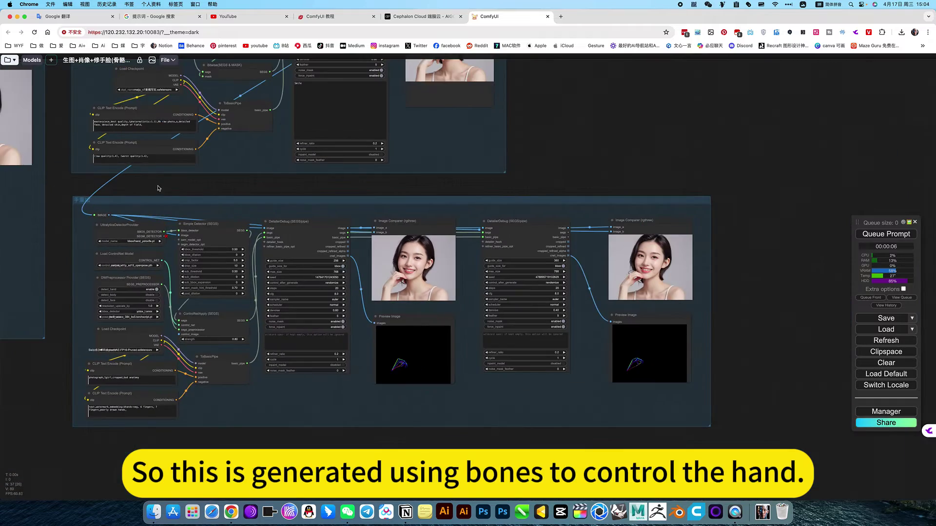
pyautogui.moveTo(158, 189); pyautogui.dragTo(428, 268)
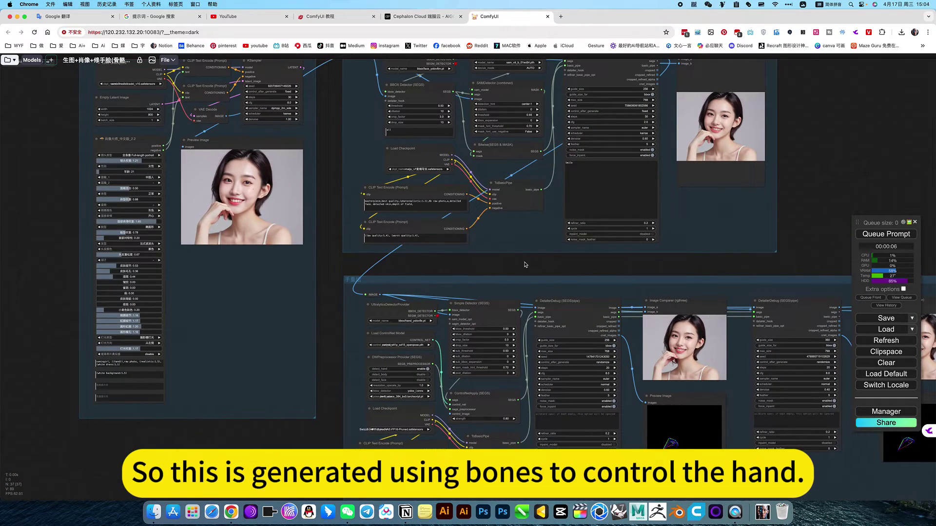
pyautogui.moveTo(554, 275); pyautogui.dragTo(559, 337)
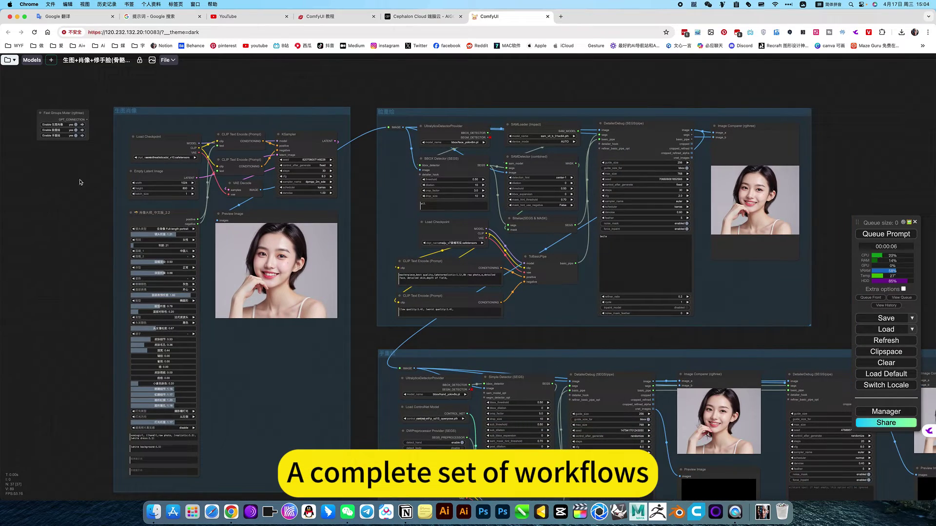
pyautogui.moveTo(79, 182); pyautogui.dragTo(312, 252)
# Disable the 脸重绘 and 生图肖像 groups in the Fast Groups Muter (rgthree) node.
pyautogui.scroll(9, 297, 181)
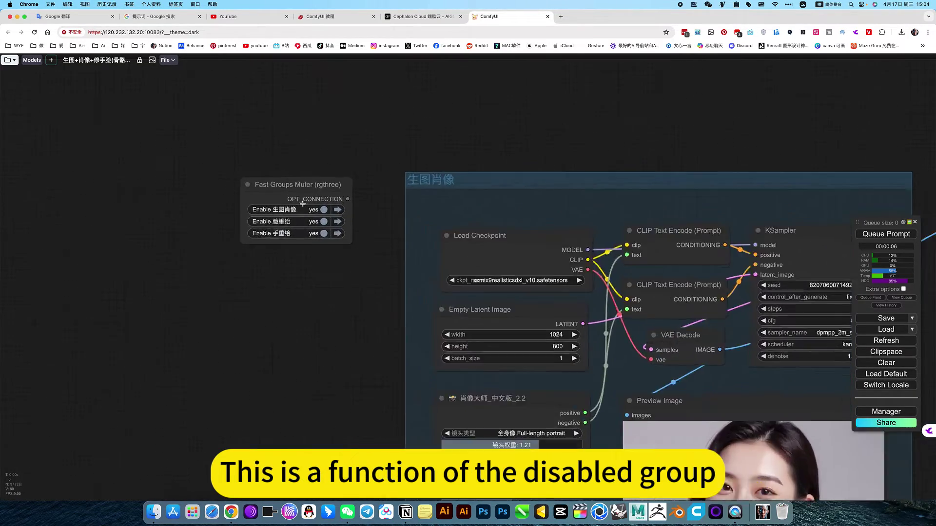
pyautogui.scroll(3, 303, 204)
pyautogui.scroll(-4, 355, 254)
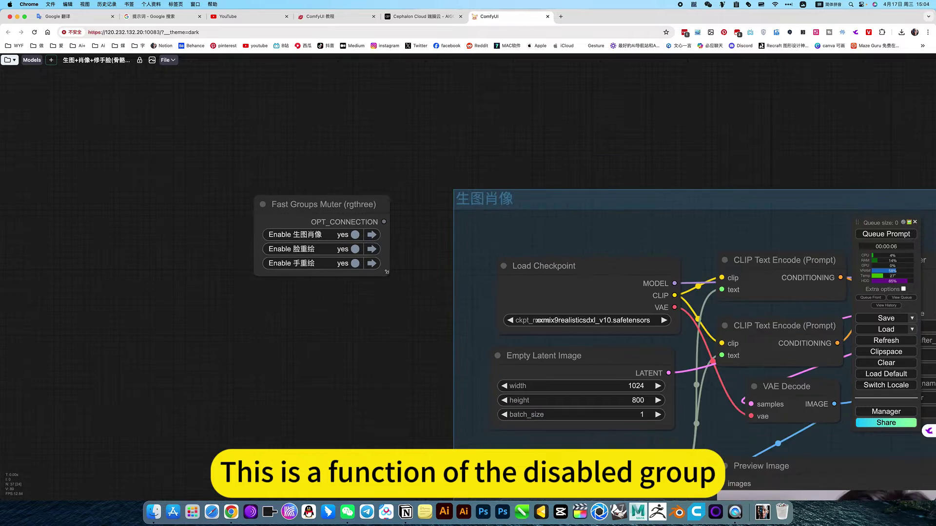
pyautogui.scroll(5, 355, 255)
pyautogui.click(358, 248)
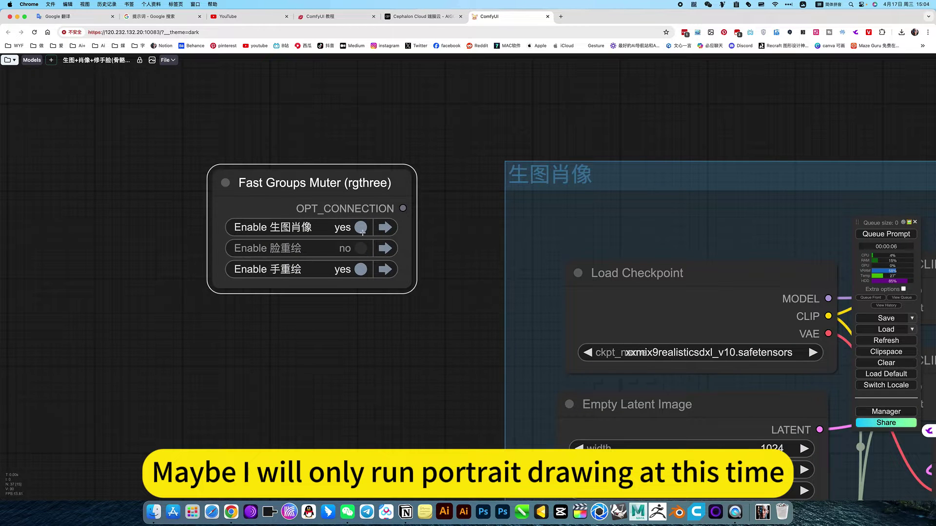
pyautogui.click(361, 229)
pyautogui.scroll(-5, 477, 364)
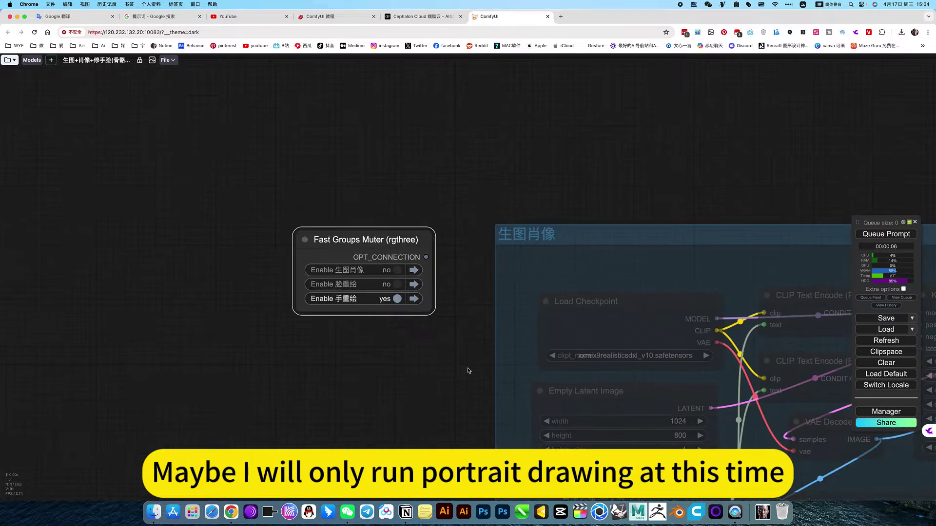
# Re-enable the 生图肖像 group and disable the 手重绘 group in the Fast Groups Muter node.
pyautogui.moveTo(465, 380); pyautogui.dragTo(239, 227)
pyautogui.scroll(-2, 225, 242)
pyautogui.scroll(-2, 224, 241)
pyautogui.scroll(6, 208, 190)
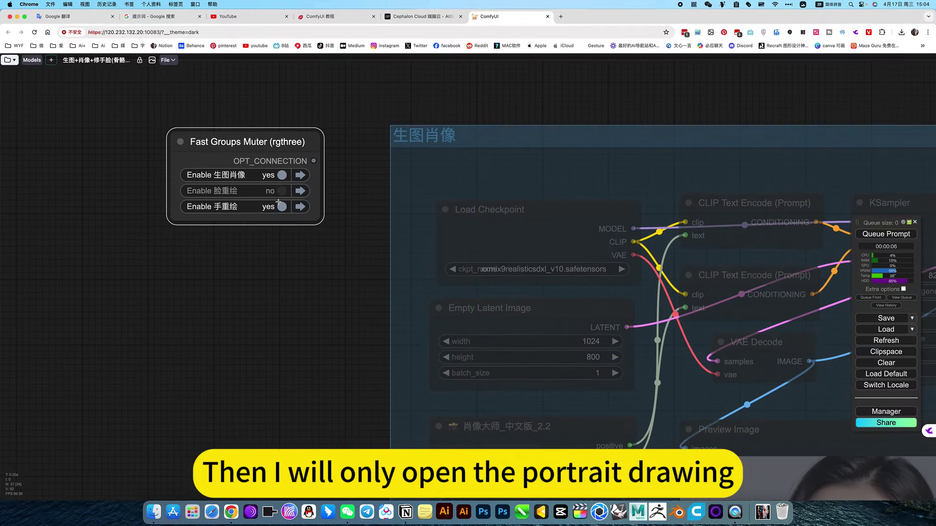
pyautogui.click(282, 206)
# Run the workflow with only the 生图肖像 group enabled and view the new portrait in its Preview Image.
pyautogui.scroll(-6, 333, 272)
pyautogui.scroll(-10, 697, 392)
pyautogui.moveTo(702, 395); pyautogui.dragTo(501, 270)
pyautogui.scroll(10, 471, 261)
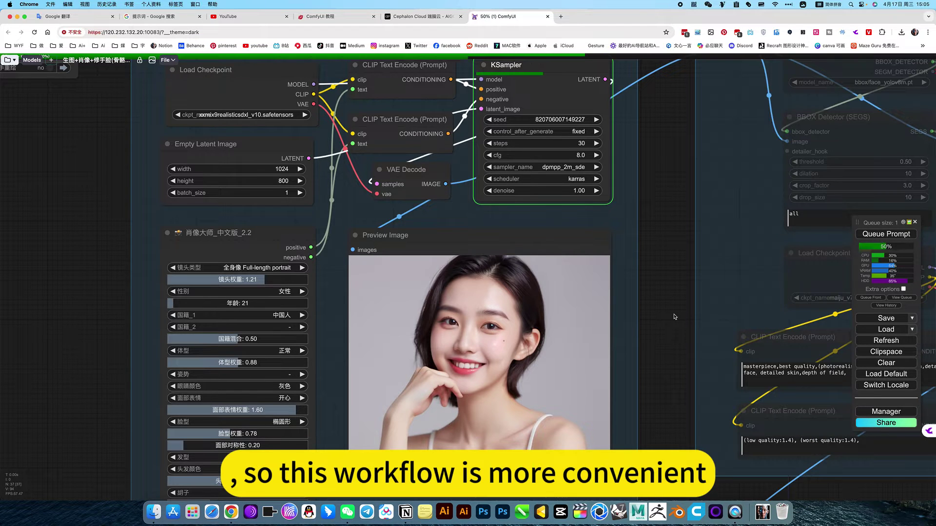
pyautogui.scroll(-3, 674, 317)
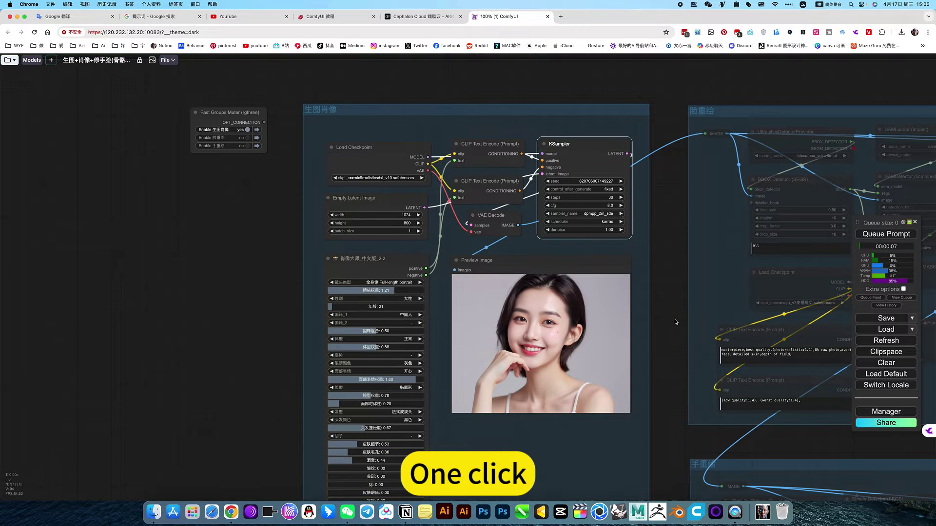
pyautogui.moveTo(676, 321); pyautogui.dragTo(659, 310)
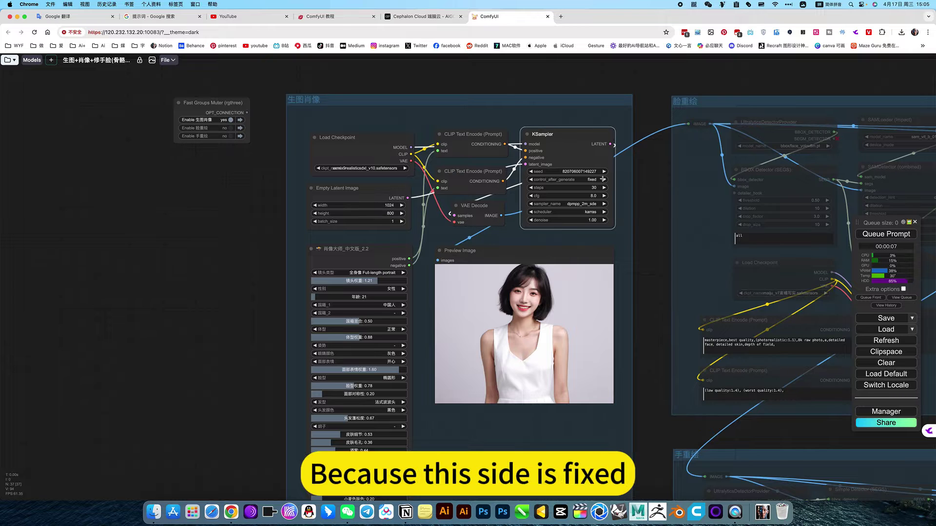
# Set the KSampler's control_after_generate option to randomize in the 生图肖像 group.
pyautogui.scroll(5, 602, 180)
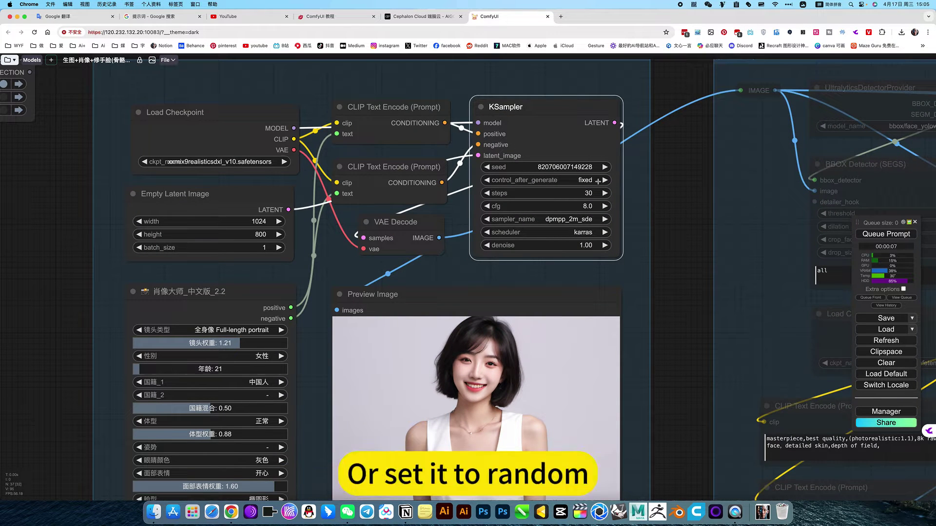
pyautogui.click(579, 180)
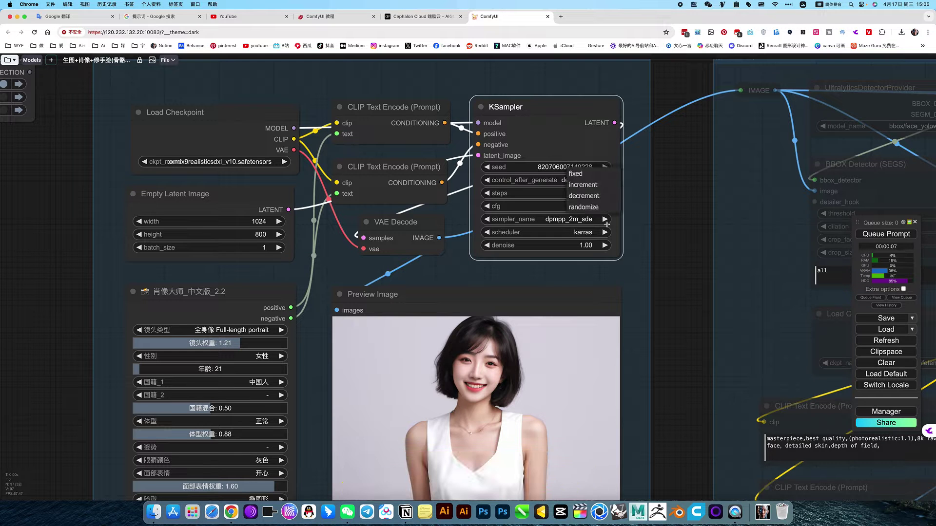
pyautogui.click(585, 210)
pyautogui.click(584, 279)
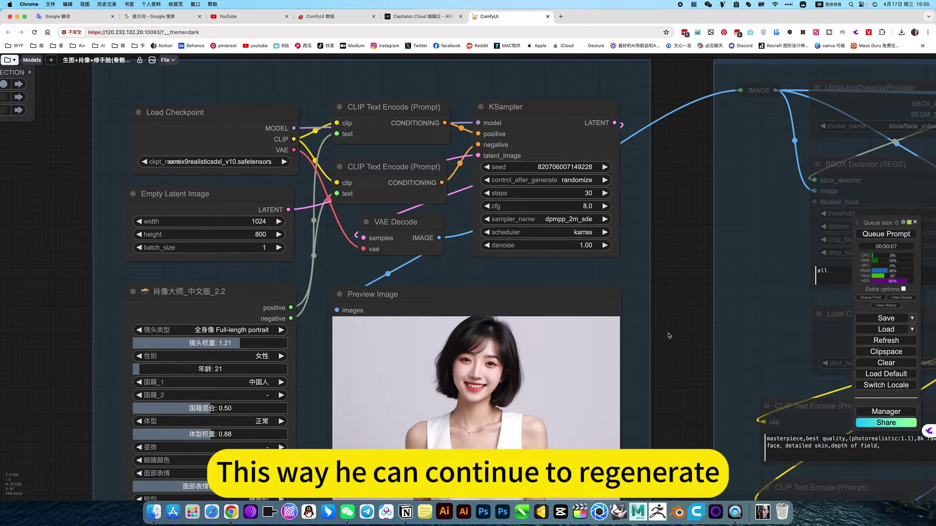
pyautogui.moveTo(672, 322); pyautogui.dragTo(654, 239)
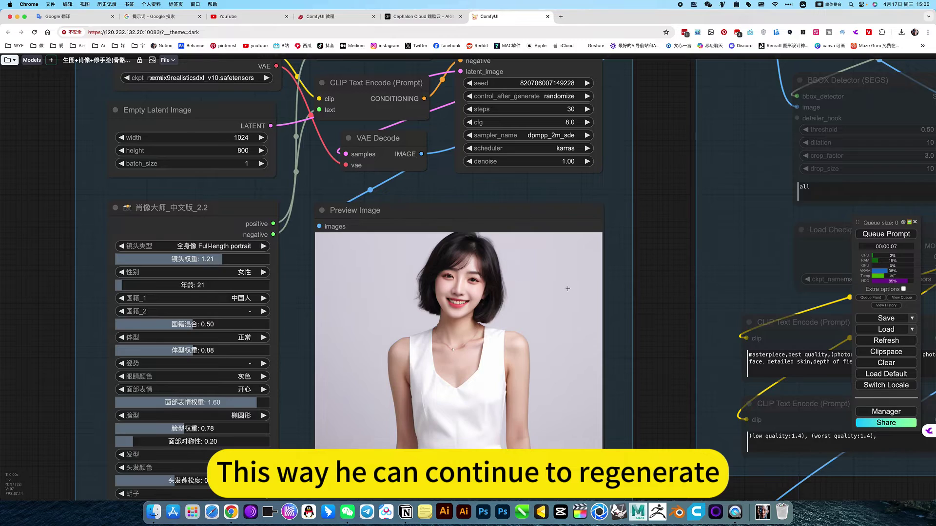
# Open the saved workflow 生图+肖像+修手脸(深度图版) from the workspace's workflow list.
pyautogui.scroll(-5, 567, 288)
pyautogui.moveTo(642, 306); pyautogui.dragTo(451, 288)
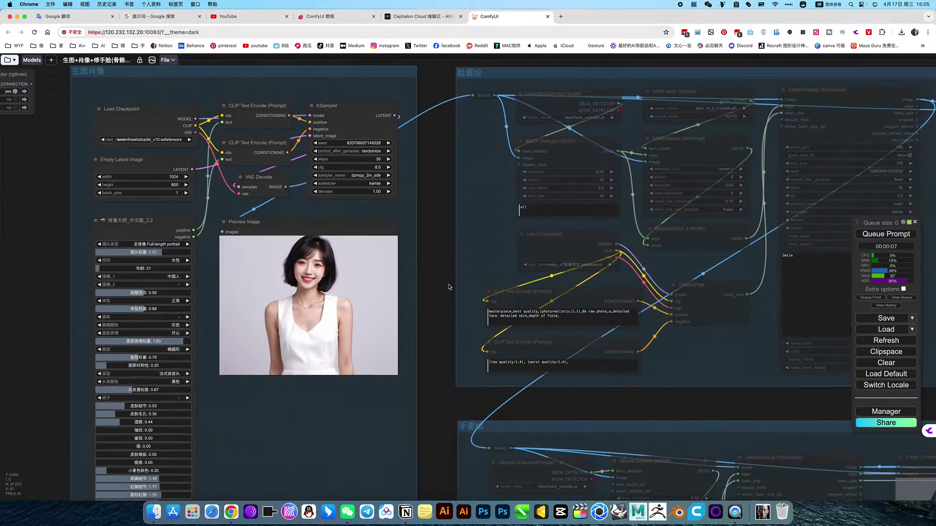
pyautogui.scroll(-4, 451, 287)
pyautogui.moveTo(639, 358); pyautogui.dragTo(458, 243)
pyautogui.moveTo(390, 257); pyautogui.dragTo(468, 254)
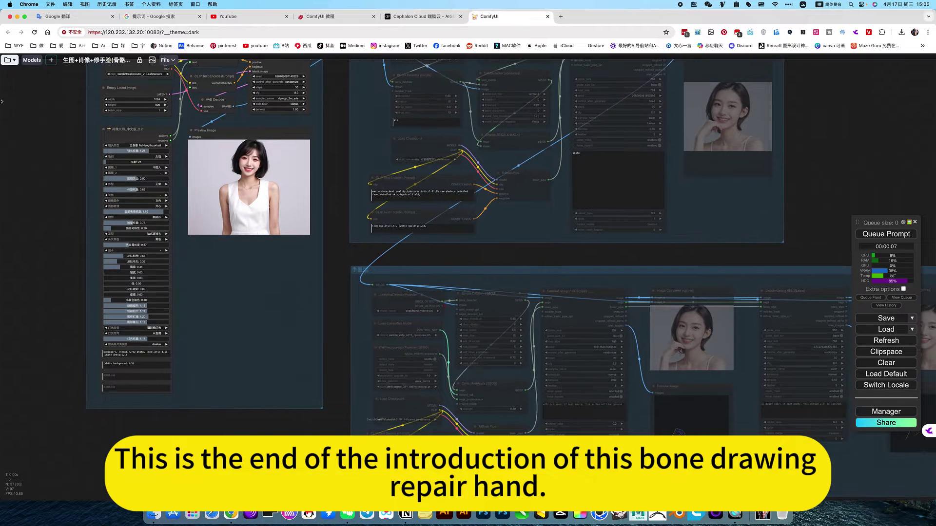
pyautogui.click(8, 60)
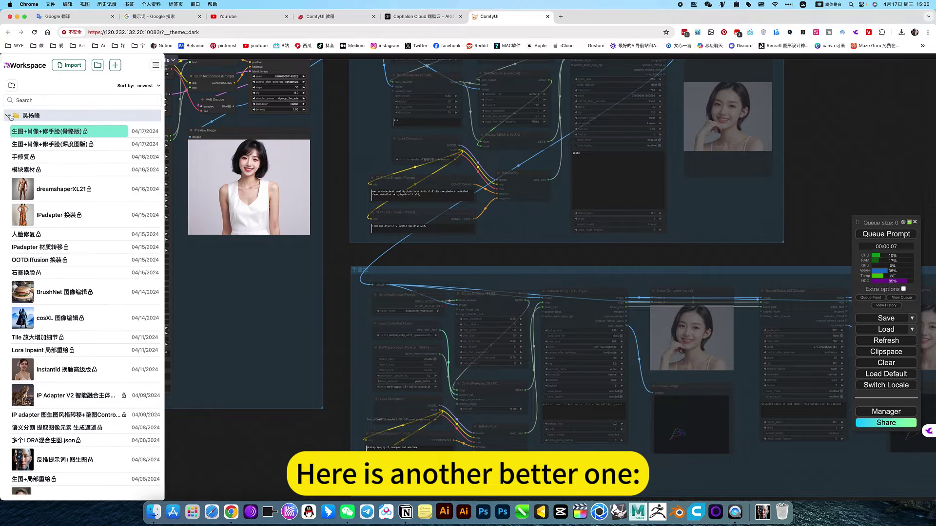
pyautogui.click(35, 144)
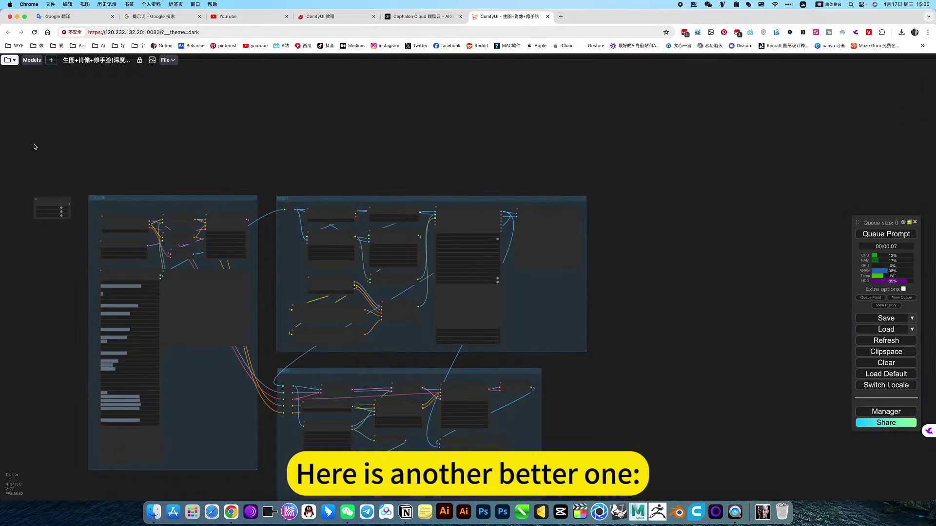
# Select control_sd15_inpaint_depth_hand_fp16.safetensors as the model of the Load ControlNet Model node in the 手重绘 group.
pyautogui.scroll(6, 428, 210)
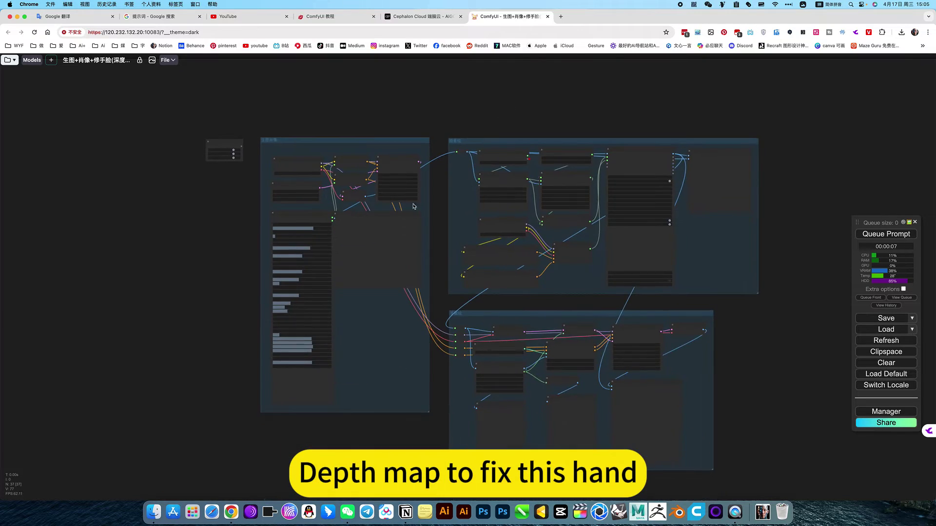
pyautogui.scroll(3, 429, 263)
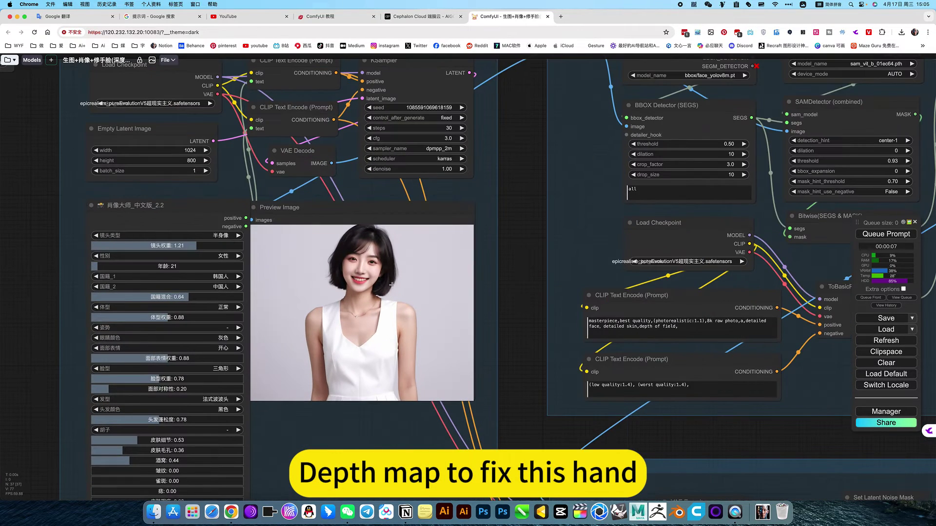
pyautogui.scroll(-3, 470, 264)
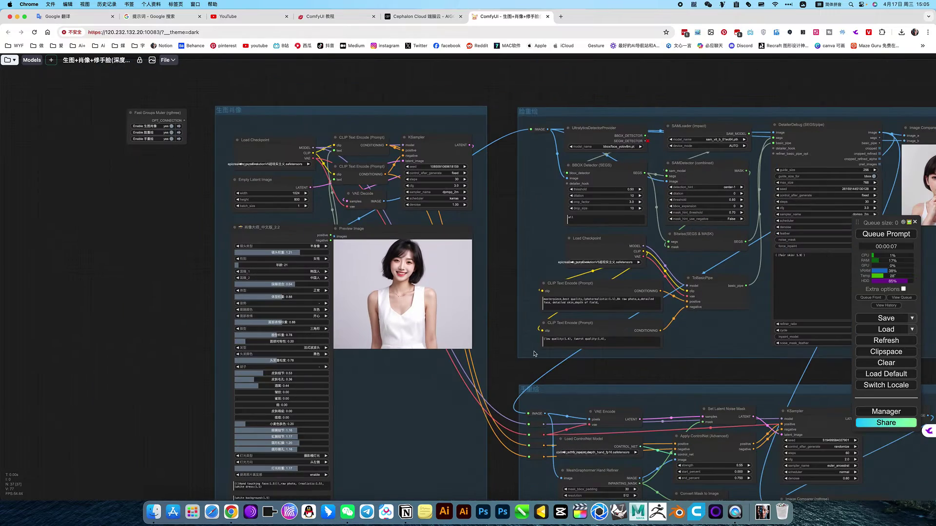
pyautogui.moveTo(501, 359); pyautogui.dragTo(271, 184)
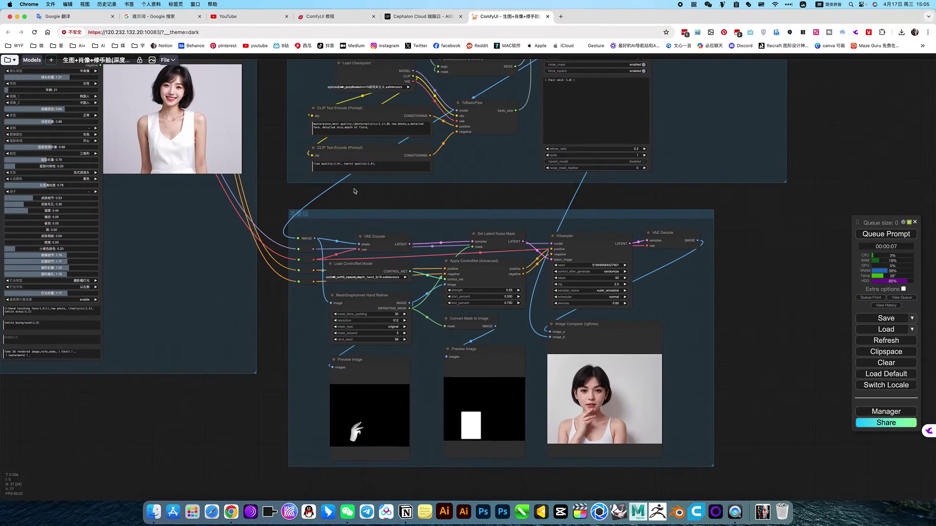
pyautogui.scroll(5, 390, 353)
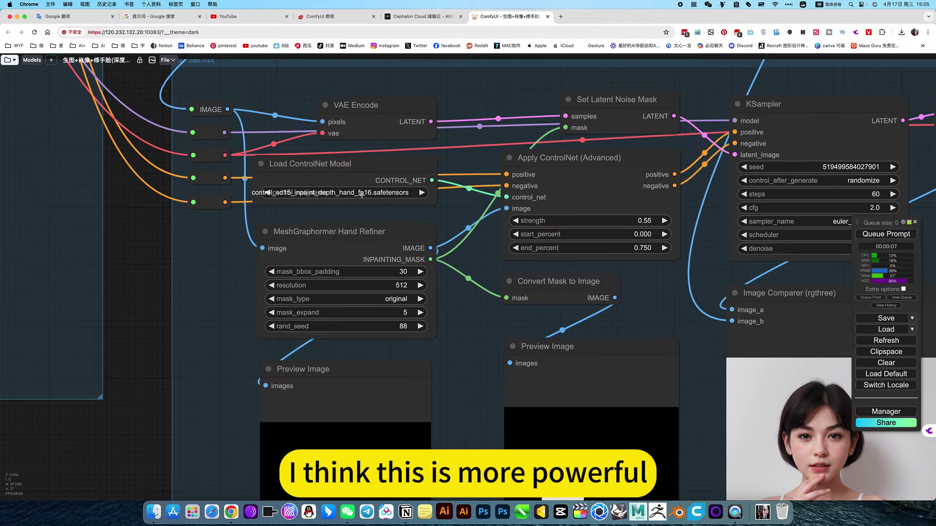
pyautogui.click(361, 194)
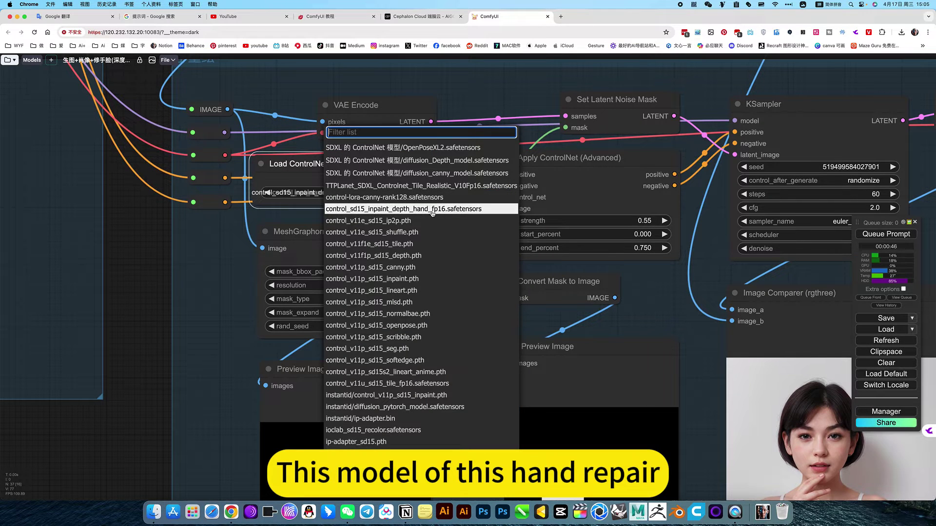
pyautogui.click(432, 210)
# Look over the 手重绘 group's hand depth and mask previews and queue the depth-map workflow.
pyautogui.scroll(-4, 452, 221)
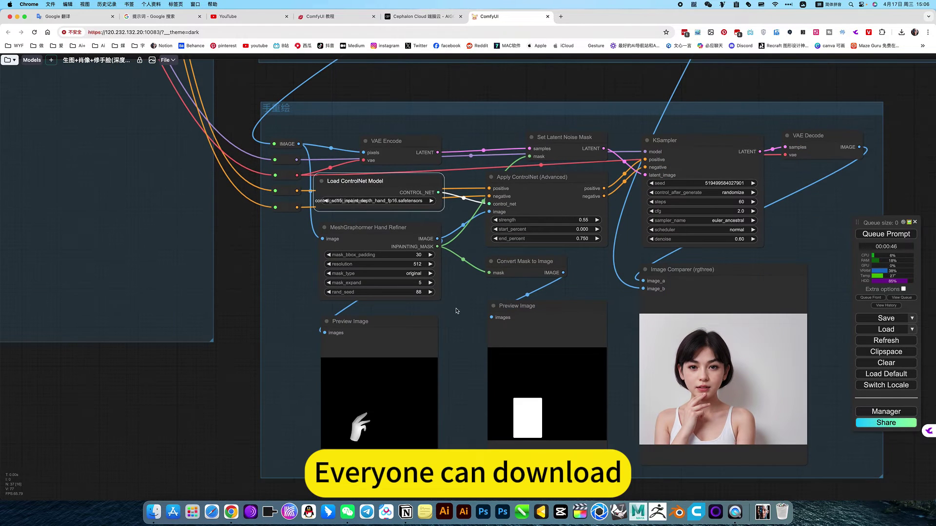
pyautogui.moveTo(457, 311); pyautogui.dragTo(396, 312)
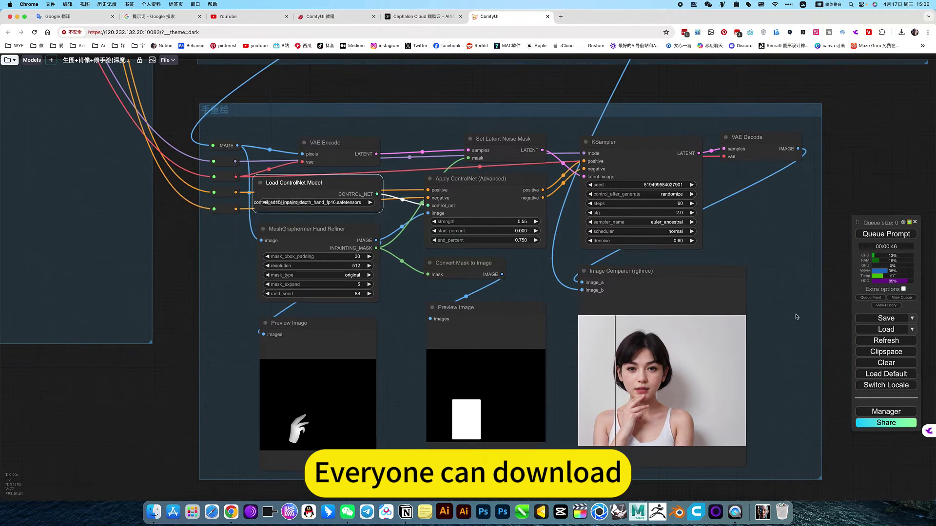
pyautogui.click(892, 236)
# Inspect the MeshGraphormer Hand Refiner node and highlight "fake 3d rendered image" in the negative prompt of the 肖像大师 node.
pyautogui.moveTo(229, 284); pyautogui.dragTo(660, 398)
pyautogui.scroll(4, 454, 234)
pyautogui.scroll(-4, 422, 210)
pyautogui.moveTo(363, 247); pyautogui.dragTo(389, 285)
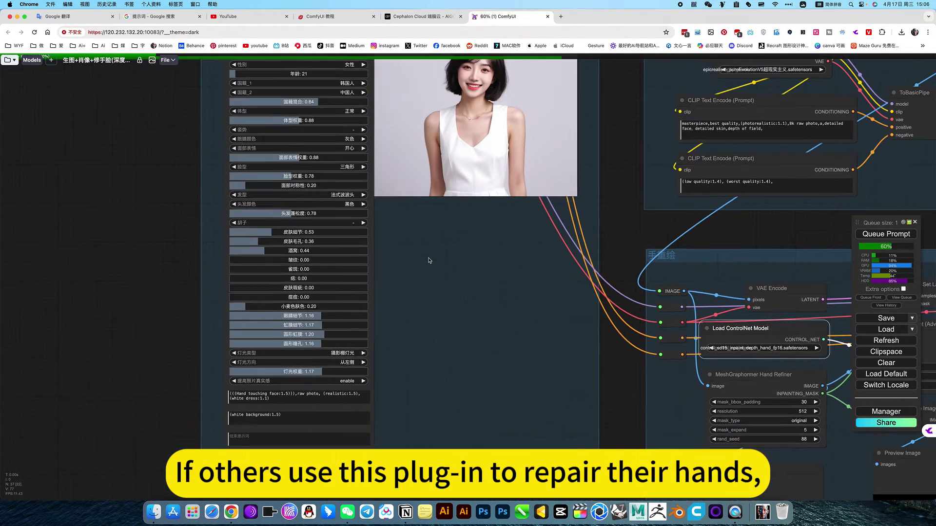
pyautogui.moveTo(467, 385); pyautogui.dragTo(376, 218)
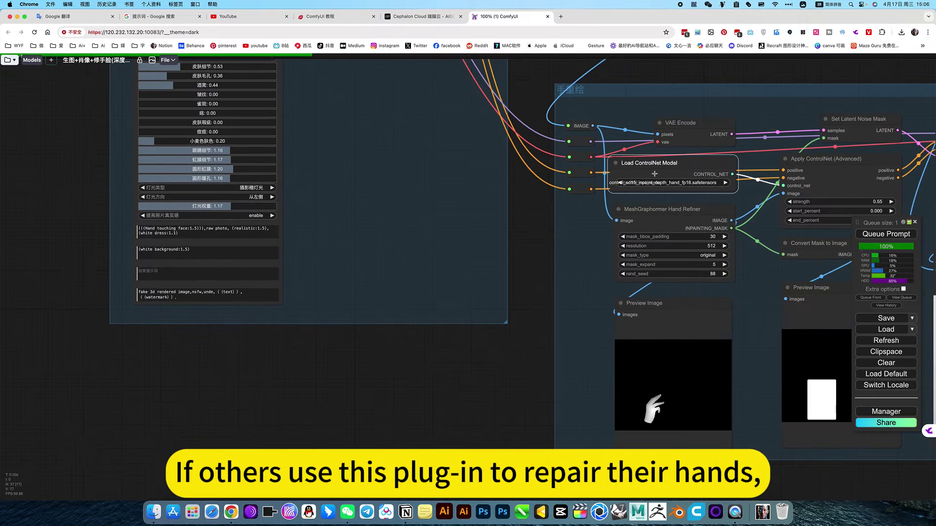
pyautogui.scroll(1, 654, 174)
pyautogui.scroll(4, 654, 174)
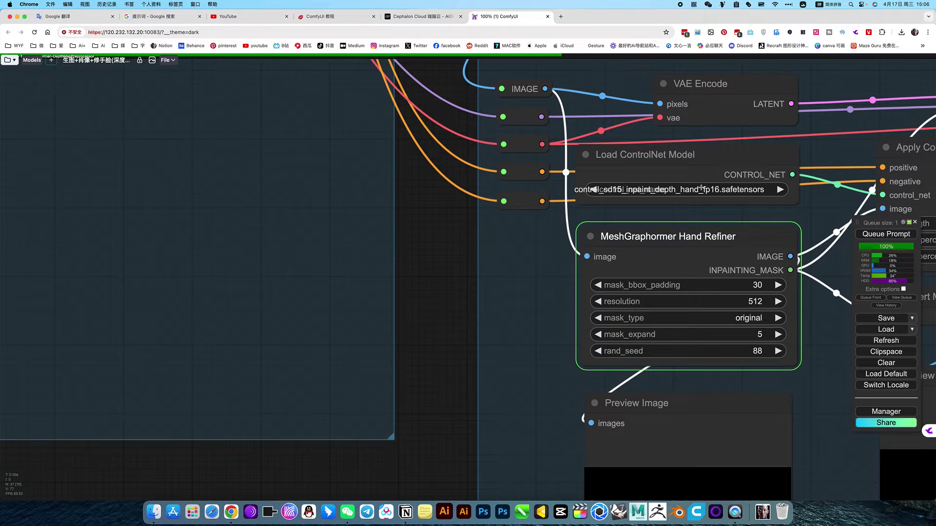
pyautogui.moveTo(442, 282); pyautogui.dragTo(774, 268)
pyautogui.moveTo(382, 349); pyautogui.dragTo(677, 318)
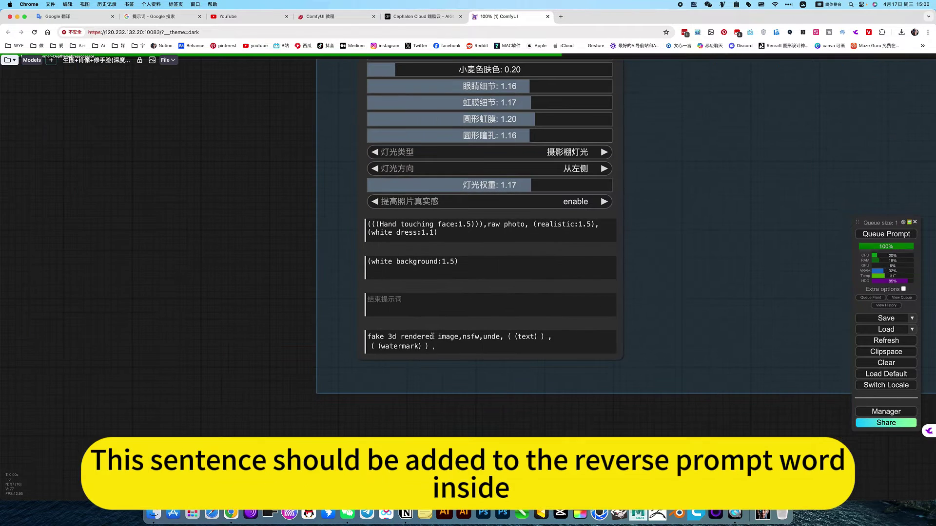
pyautogui.moveTo(458, 337); pyautogui.dragTo(354, 341)
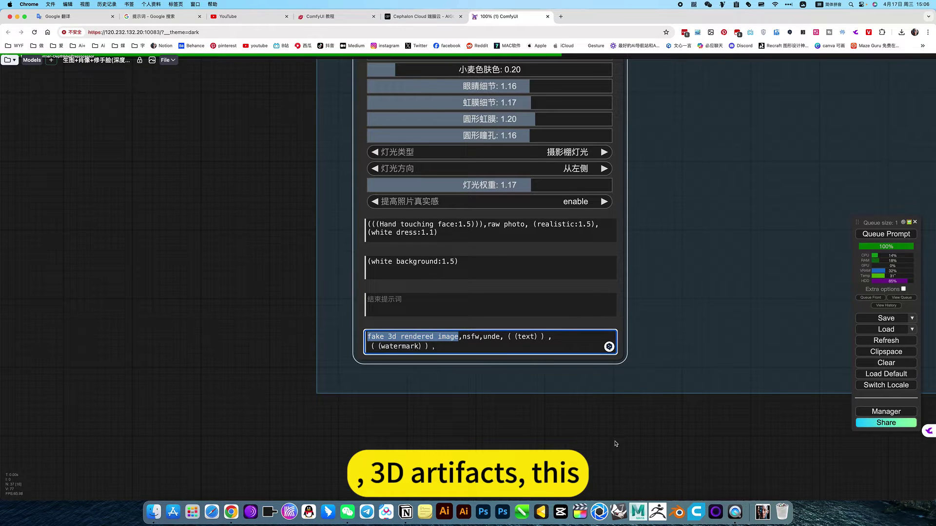
pyautogui.click(573, 426)
# Examine the hand and fingers of the newly generated portrait in the Preview Image node of the 生图肖像 group.
pyautogui.scroll(-5, 661, 436)
pyautogui.moveTo(751, 325); pyautogui.dragTo(439, 407)
pyautogui.moveTo(442, 248); pyautogui.dragTo(424, 389)
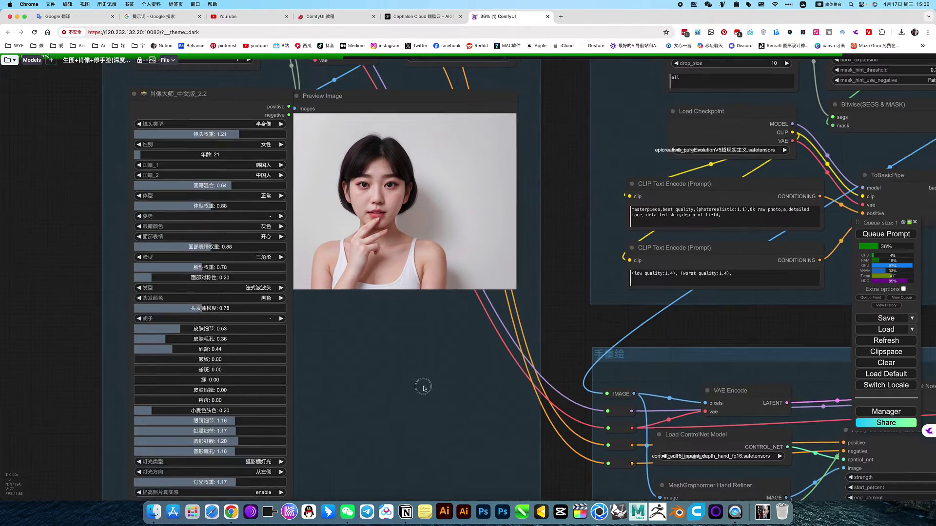
pyautogui.moveTo(566, 210); pyautogui.dragTo(634, 307)
pyautogui.scroll(5, 448, 325)
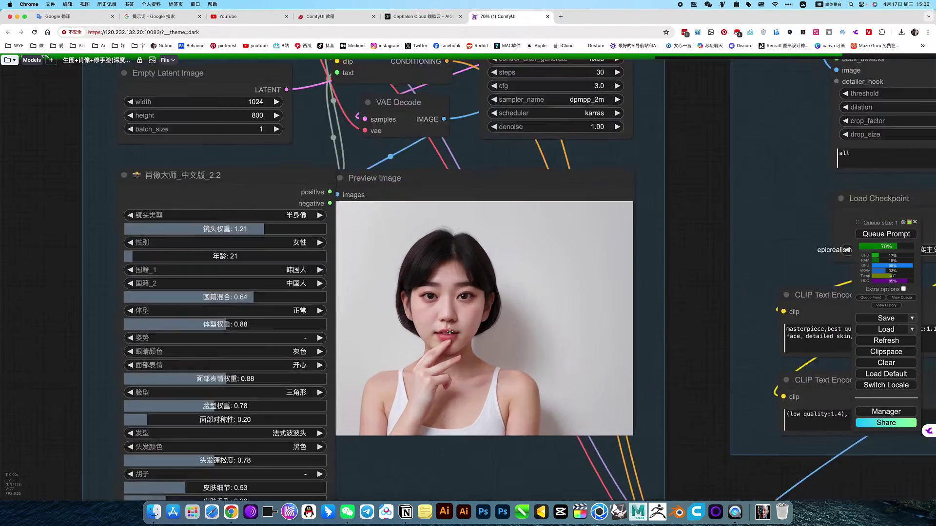
pyautogui.scroll(6, 447, 428)
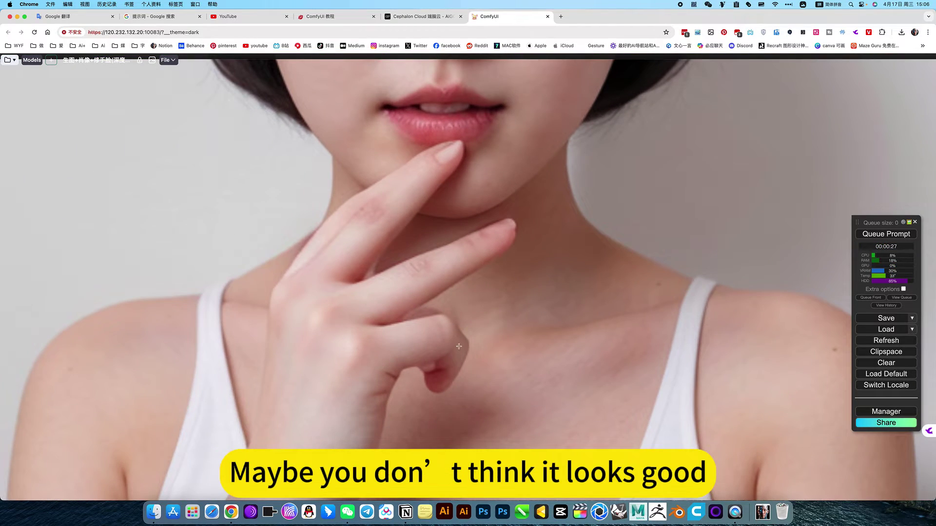
pyautogui.scroll(-8, 459, 346)
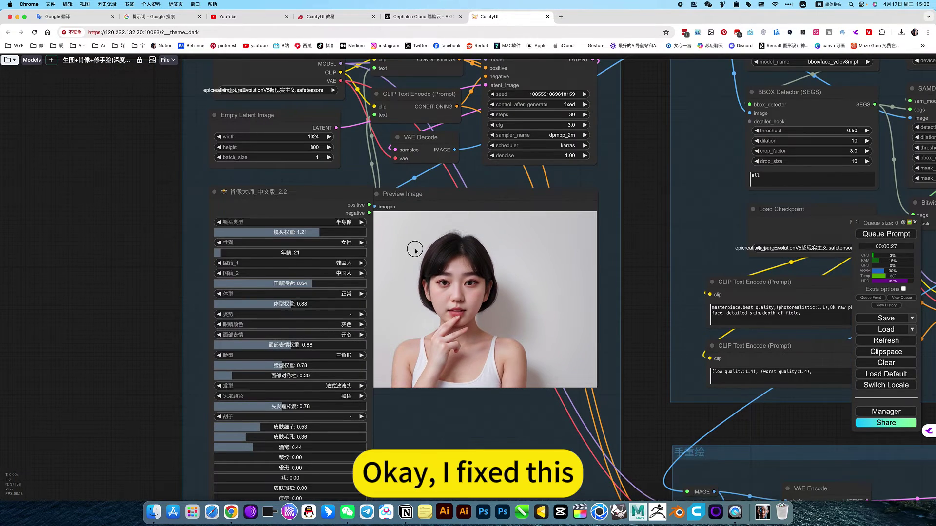
# Review the 脸重绘 group and view the checkpoints available in its Load Checkpoint node without changing the model.
pyautogui.hscroll(10, 486, 329)
pyautogui.hscroll(10, 537, 324)
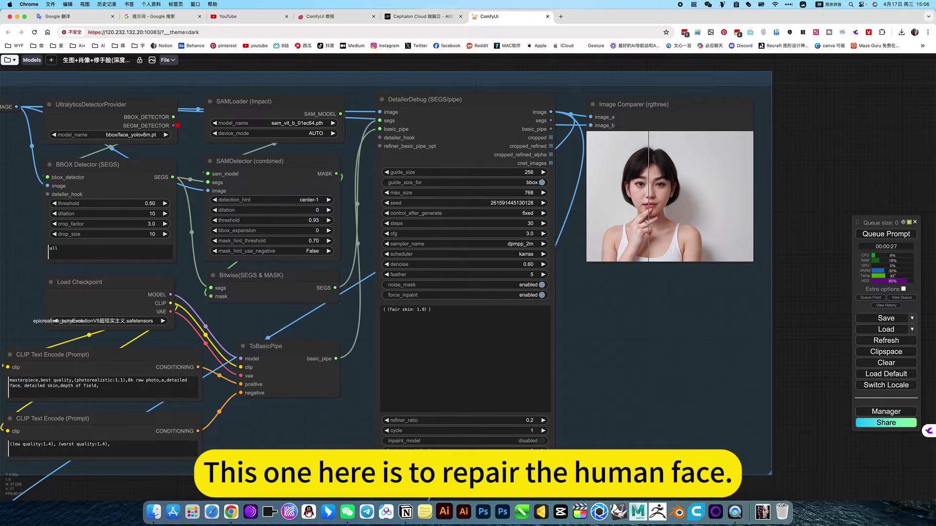
pyautogui.hscroll(-7, 526, 391)
pyautogui.moveTo(432, 408); pyautogui.dragTo(788, 400)
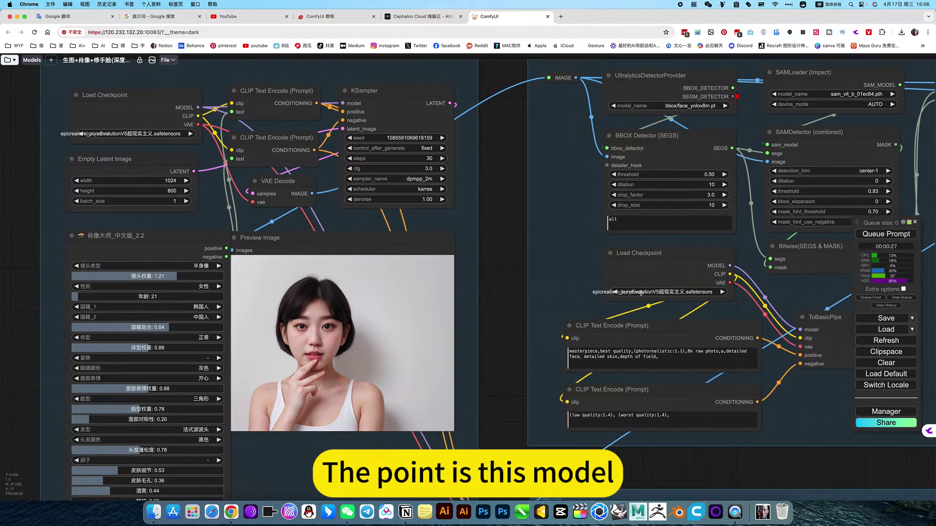
pyautogui.click(642, 292)
pyautogui.click(509, 273)
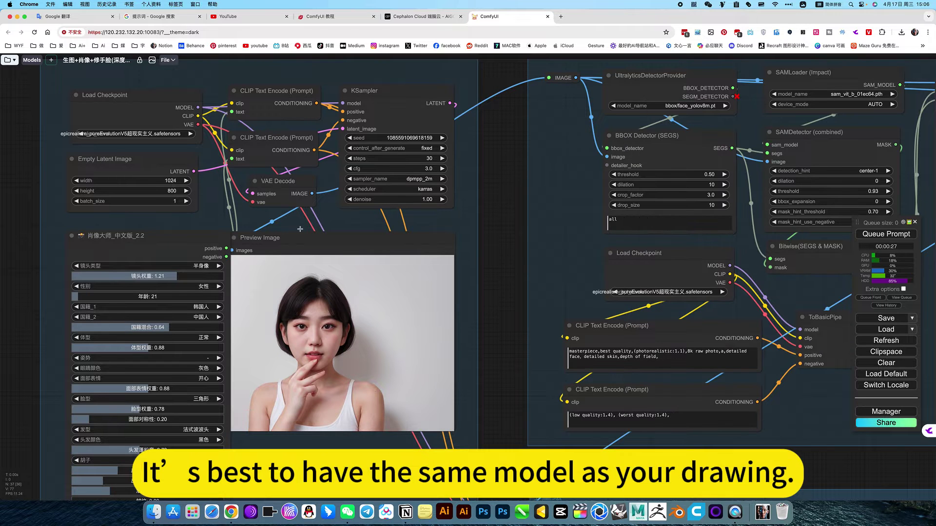
pyautogui.moveTo(492, 240); pyautogui.dragTo(524, 236)
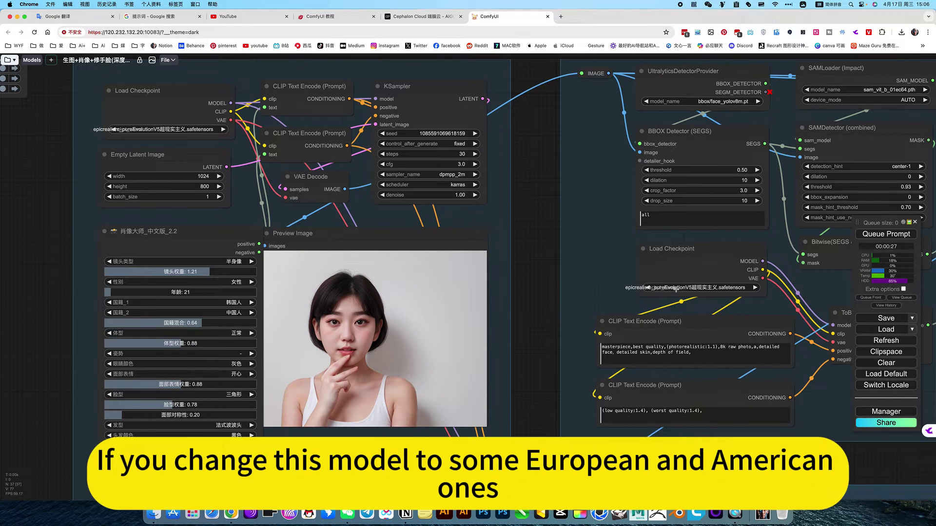
pyautogui.click(665, 289)
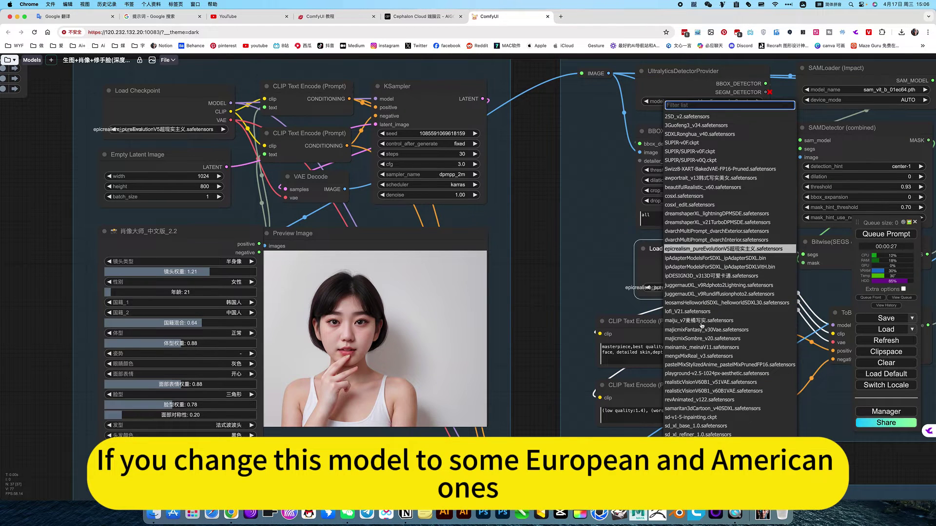
pyautogui.click(574, 298)
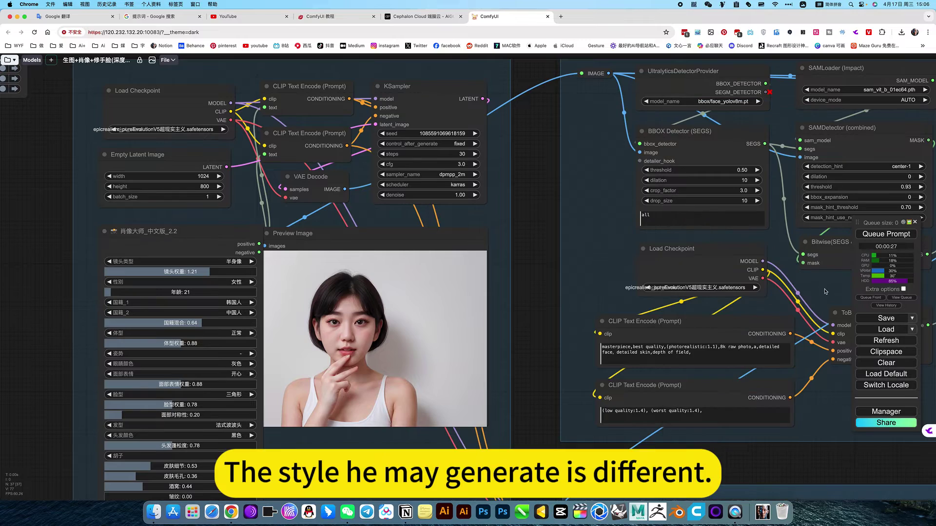
# Compare the original and repaired face up close in the Image Comparer node of the 脸重绘 group.
pyautogui.moveTo(825, 291); pyautogui.dragTo(430, 312)
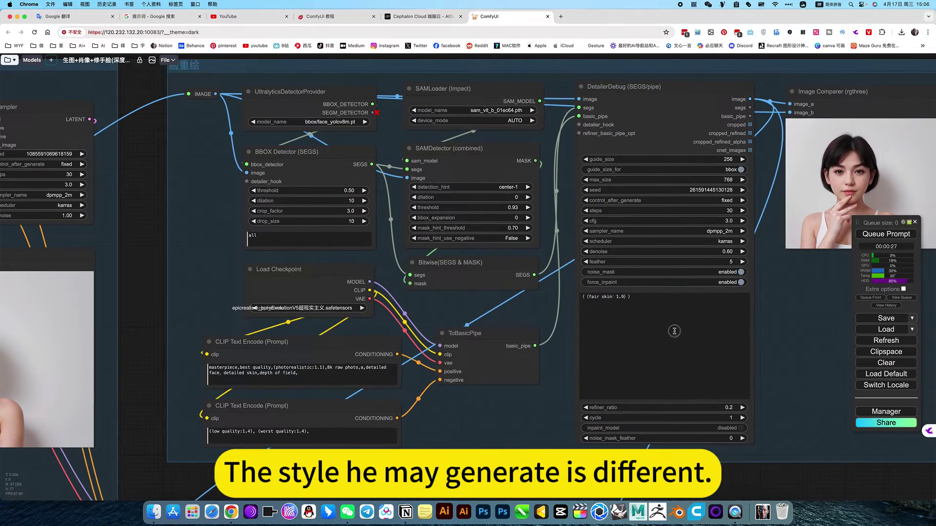
pyautogui.moveTo(804, 287); pyautogui.dragTo(439, 353)
pyautogui.scroll(11, 512, 258)
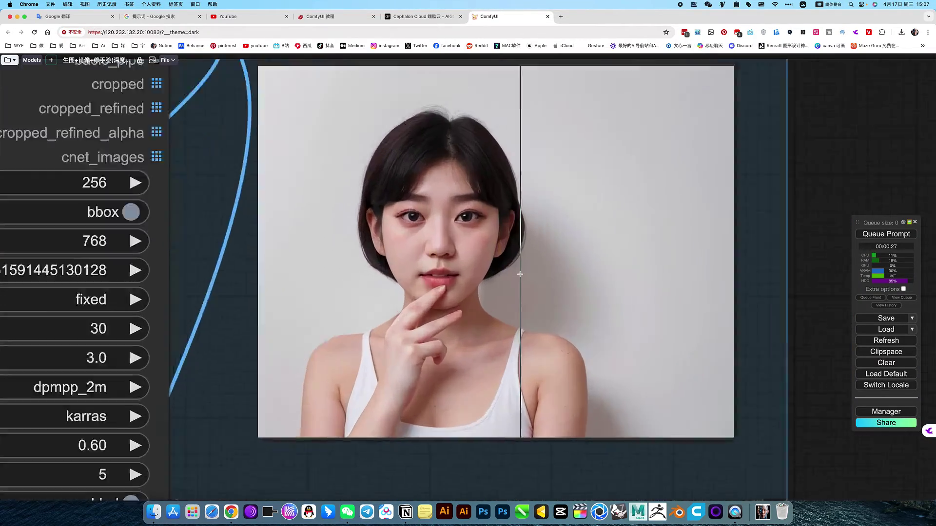
pyautogui.scroll(4, 520, 275)
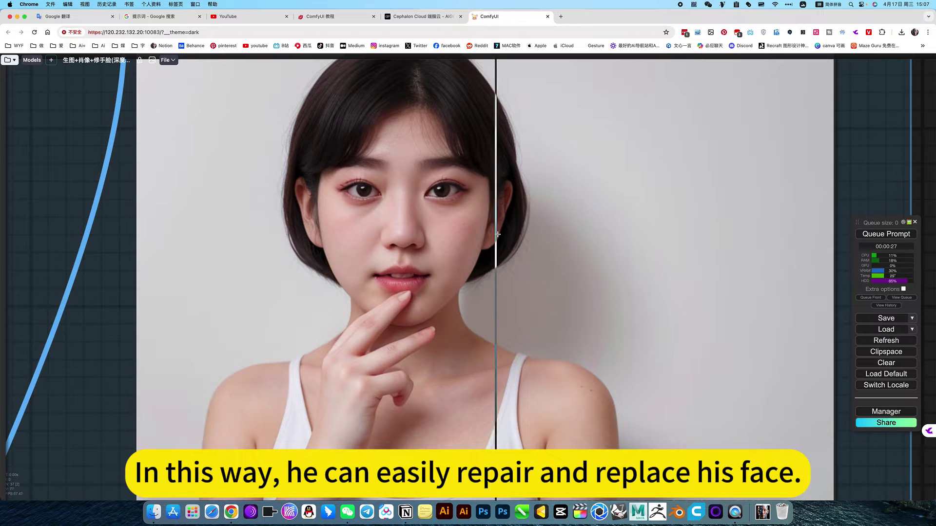
pyautogui.scroll(-10, 468, 254)
# Delete the "((fair skin: 1.9))" prompt from the DetailerDebug (SEGS/pipe) node and rerun the workflow.
pyautogui.moveTo(346, 371); pyautogui.dragTo(470, 301)
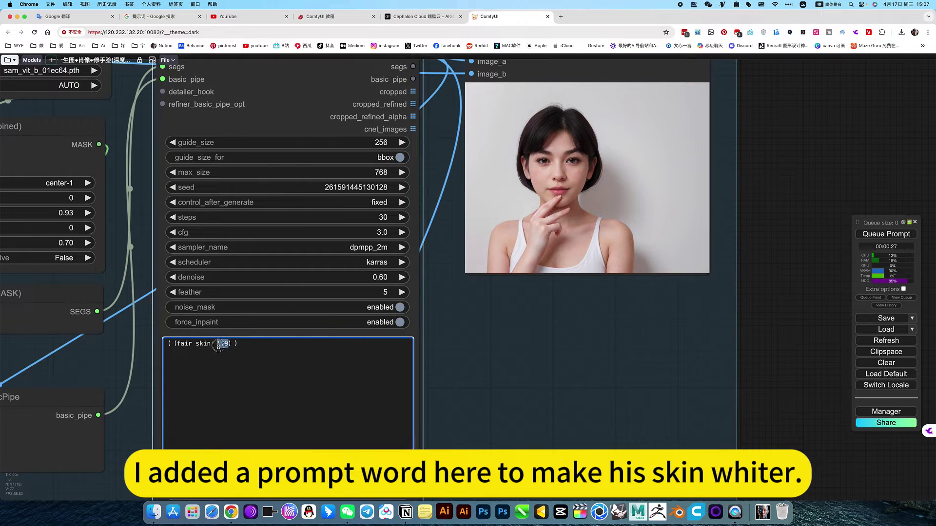
pyautogui.moveTo(229, 344); pyautogui.dragTo(218, 345)
pyautogui.press('super+a')
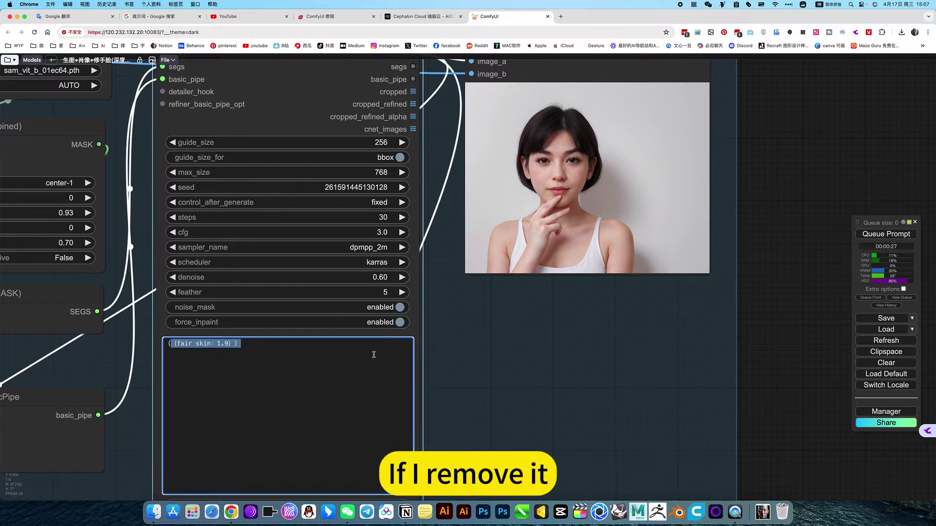
pyautogui.press('BackSpace')
pyautogui.click(883, 234)
# Examine the skin tone of the face regenerated without the fair skin prompt in the face Image Comparer.
pyautogui.scroll(3, 575, 385)
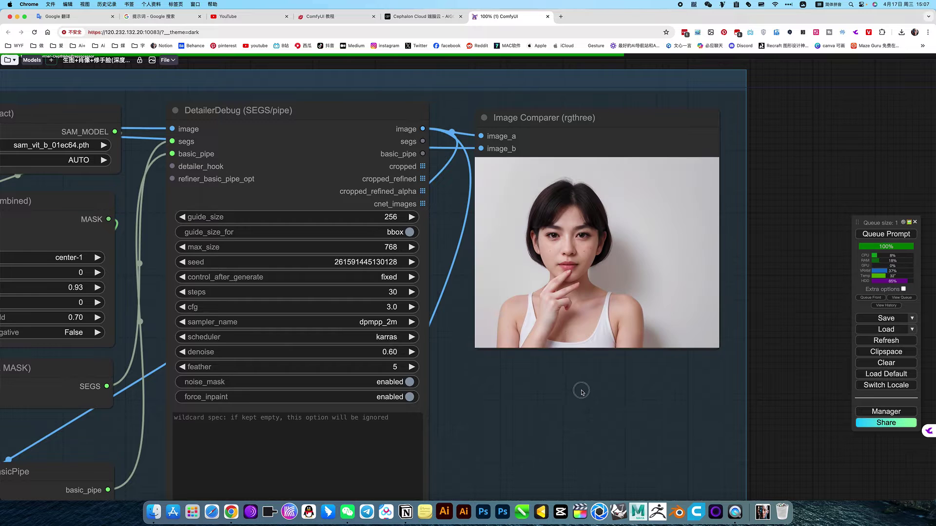
pyautogui.scroll(1, 581, 392)
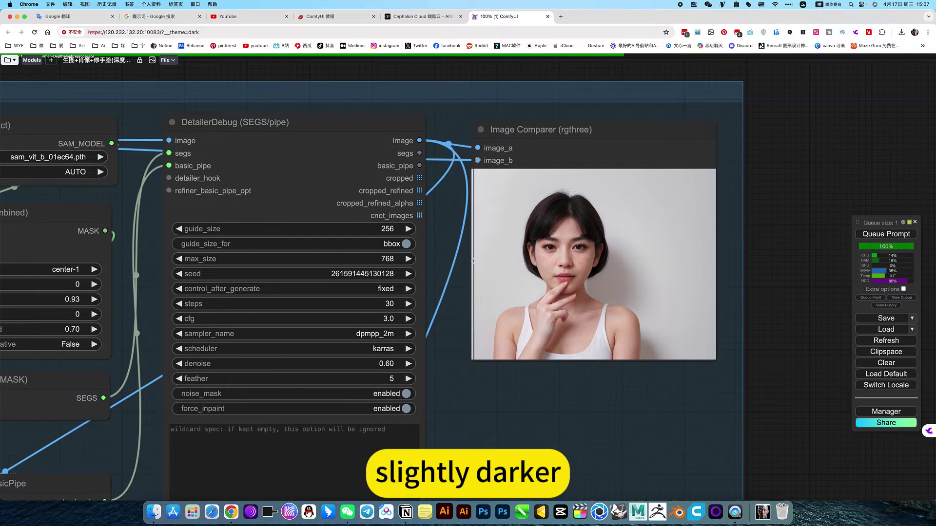
pyautogui.scroll(6, 629, 278)
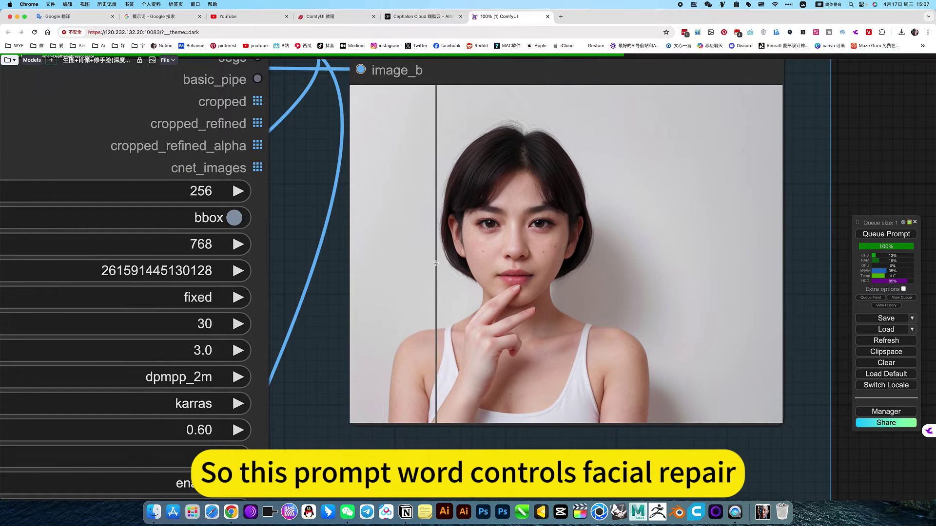
# View the detection models available in the 脸重绘 group's UltralyticsDetectorProvider node without changing the face model.
pyautogui.scroll(-6, 490, 290)
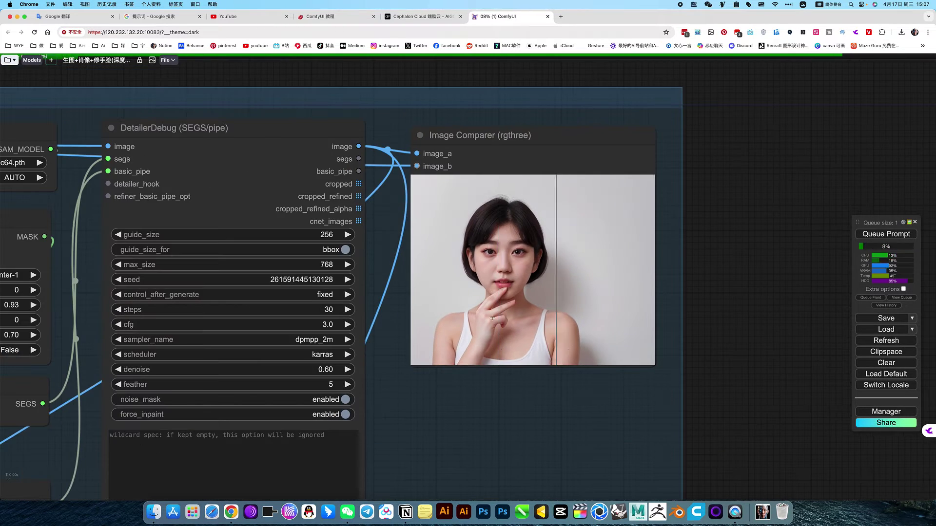
pyautogui.moveTo(443, 403); pyautogui.dragTo(815, 397)
pyautogui.hscroll(-10, 201, 196)
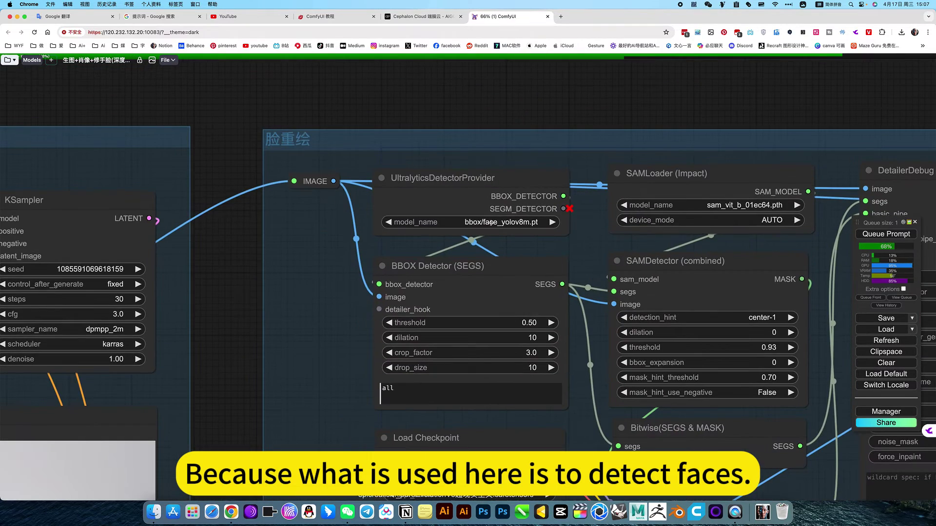
pyautogui.scroll(10, 491, 222)
pyautogui.click(490, 221)
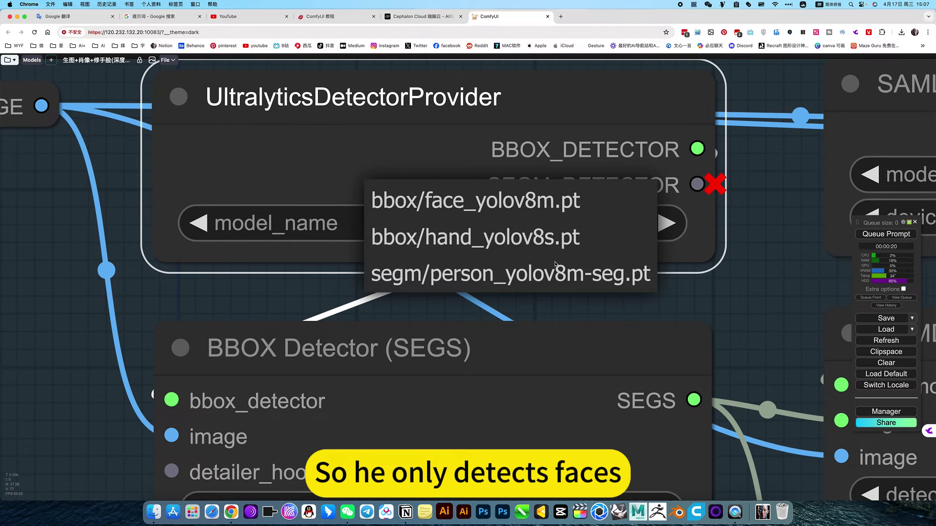
pyautogui.scroll(-10, 774, 335)
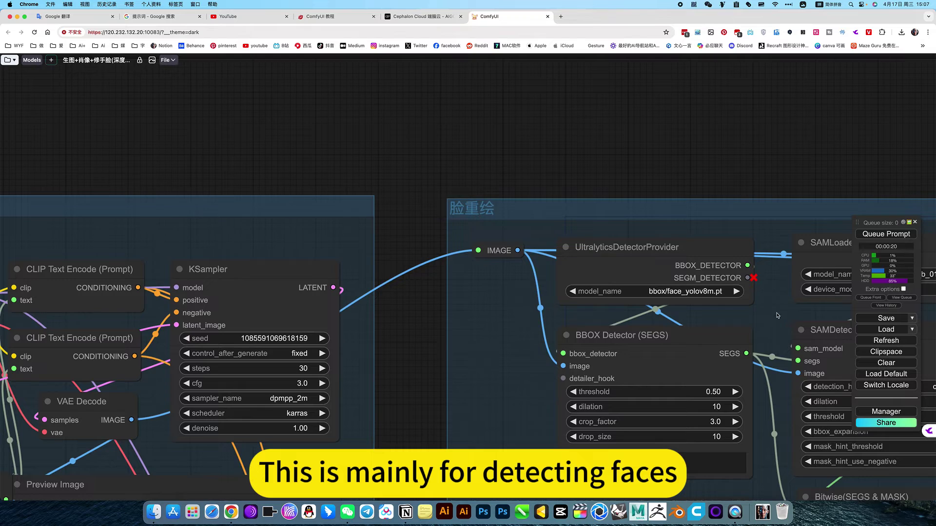
# Trace the repaired face image from the 脸重绘 group into the VAE Encode and MeshGraphormer Hand Refiner nodes of the 手重绘 group.
pyautogui.moveTo(777, 315); pyautogui.dragTo(431, 172)
pyautogui.scroll(-4, 476, 287)
pyautogui.moveTo(830, 443); pyautogui.dragTo(673, 273)
pyautogui.hscroll(-5, 558, 320)
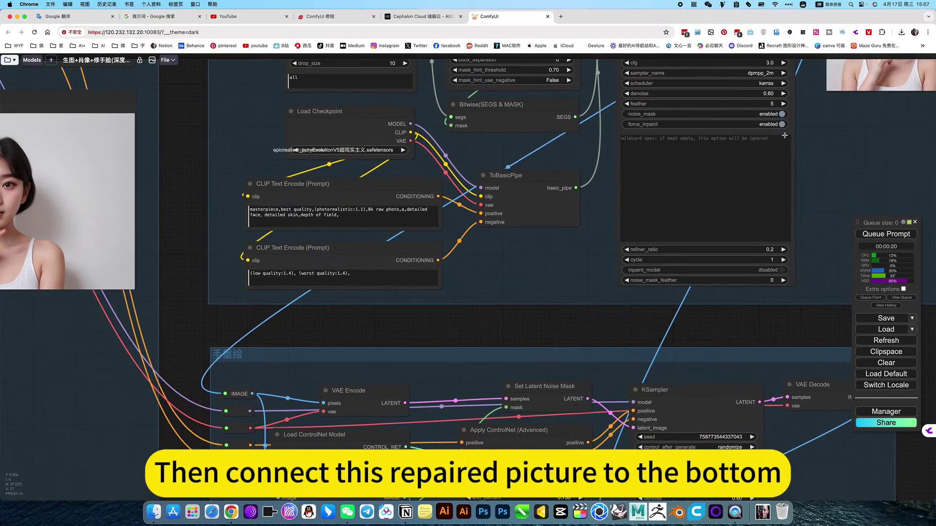
pyautogui.scroll(-4, 793, 197)
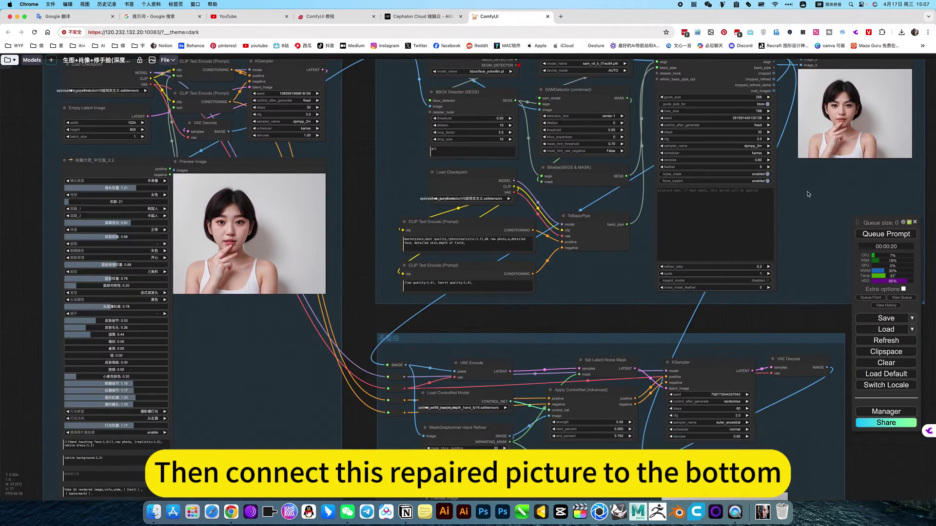
pyautogui.scroll(2, 808, 194)
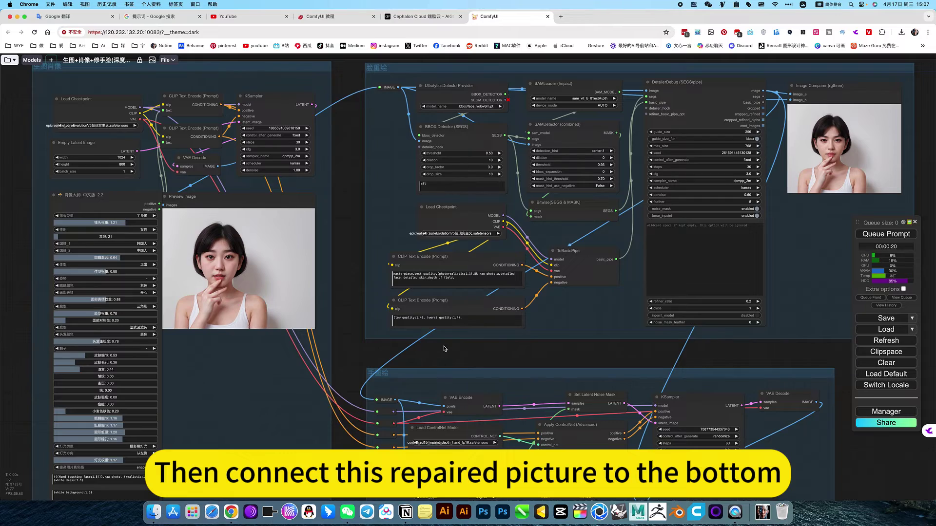
pyautogui.scroll(-2, 444, 348)
pyautogui.scroll(5, 414, 372)
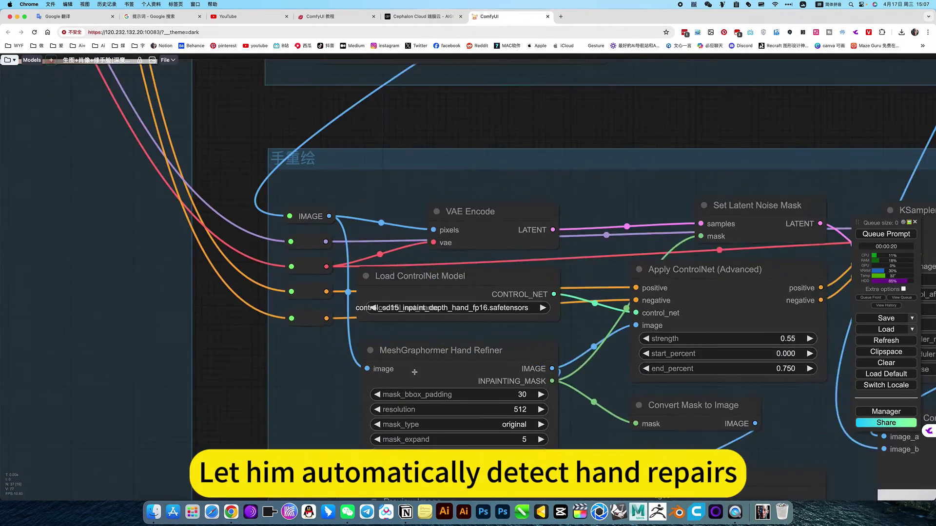
pyautogui.scroll(4, 414, 372)
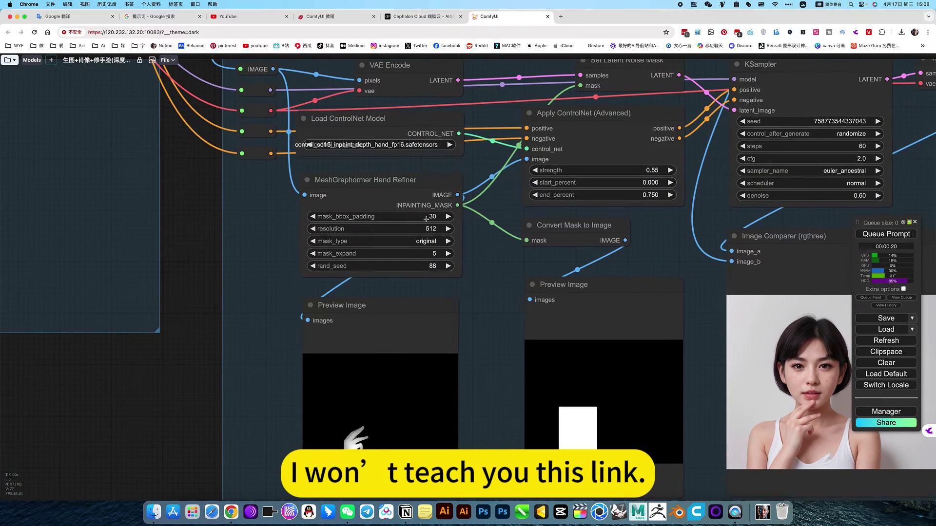
# Examine the Load ControlNet Model node and the MeshGraphormer Hand Refiner node with its depth and mask previews in the 手重绘 group.
pyautogui.moveTo(475, 254); pyautogui.dragTo(473, 312)
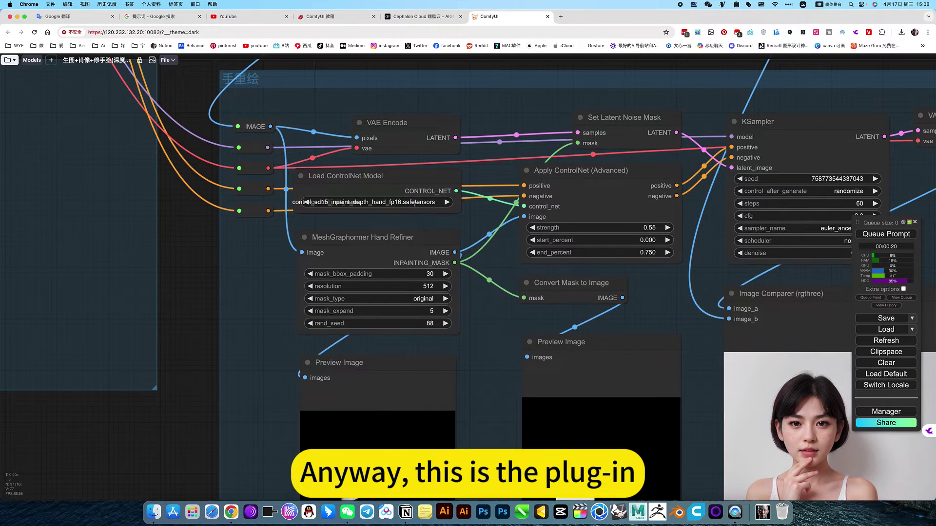
pyautogui.click(414, 203)
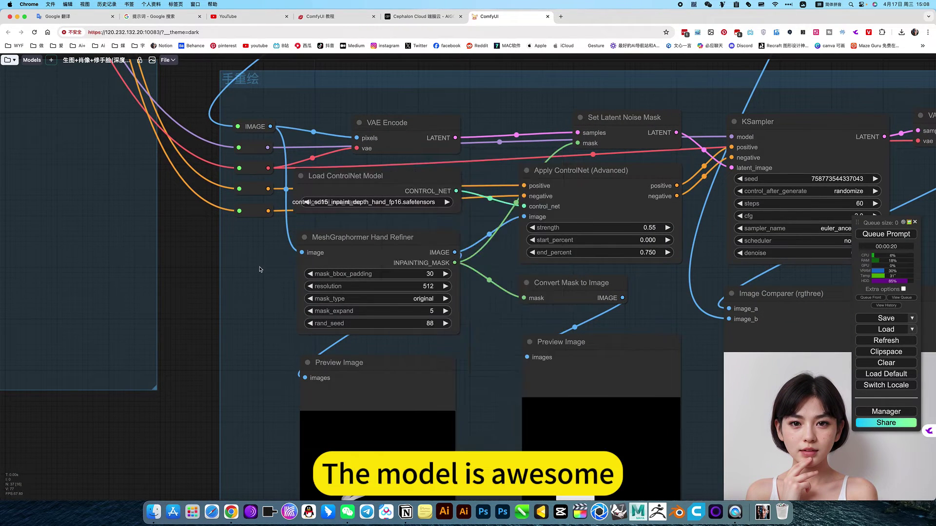
pyautogui.scroll(10, 359, 247)
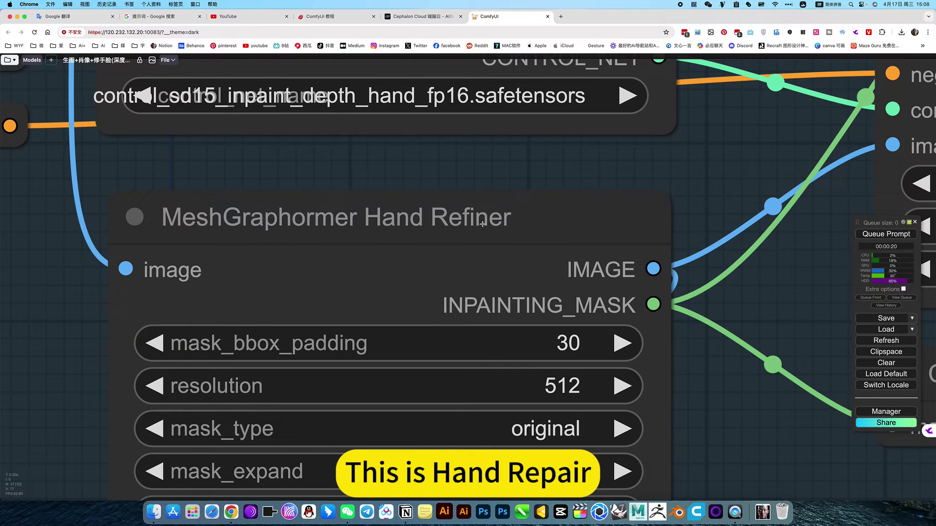
pyautogui.scroll(-4, 716, 412)
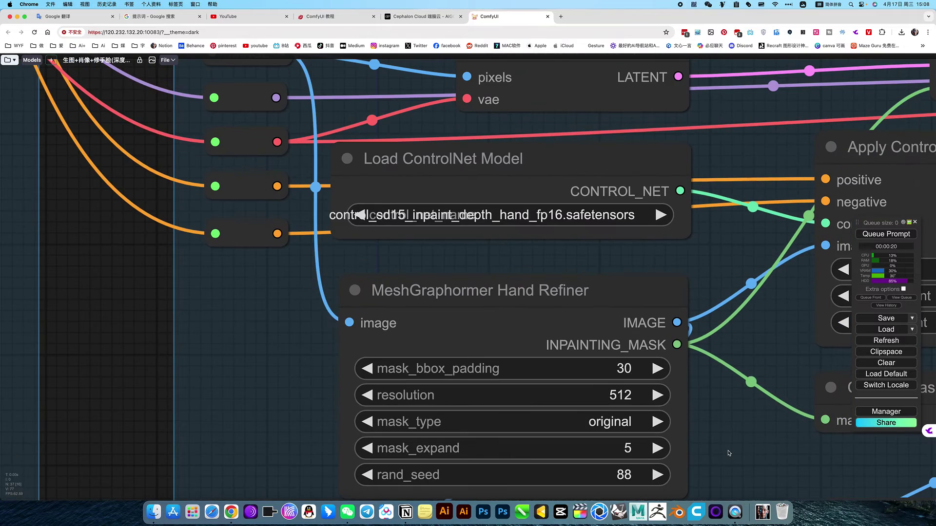
pyautogui.moveTo(729, 452); pyautogui.dragTo(653, 275)
pyautogui.scroll(-4, 650, 300)
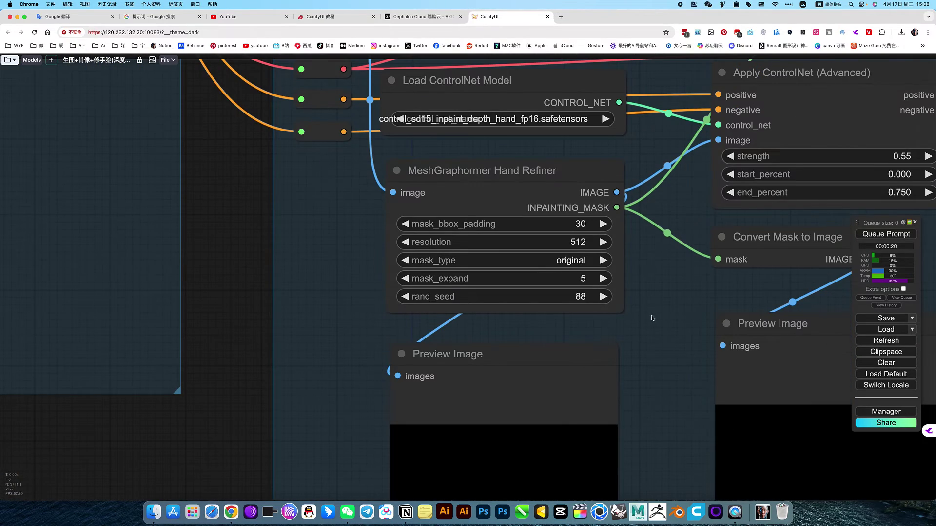
pyautogui.moveTo(650, 315); pyautogui.dragTo(587, 231)
pyautogui.scroll(-4, 593, 268)
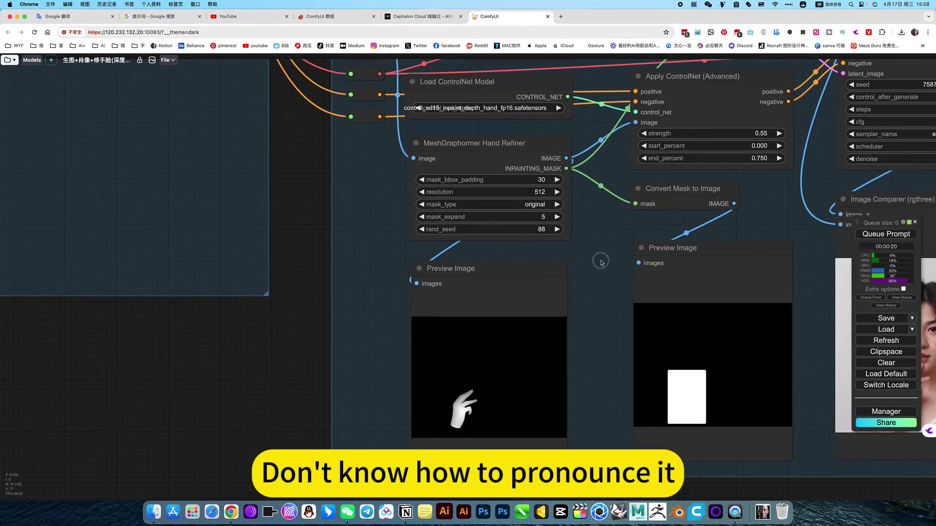
pyautogui.moveTo(599, 263); pyautogui.dragTo(586, 275)
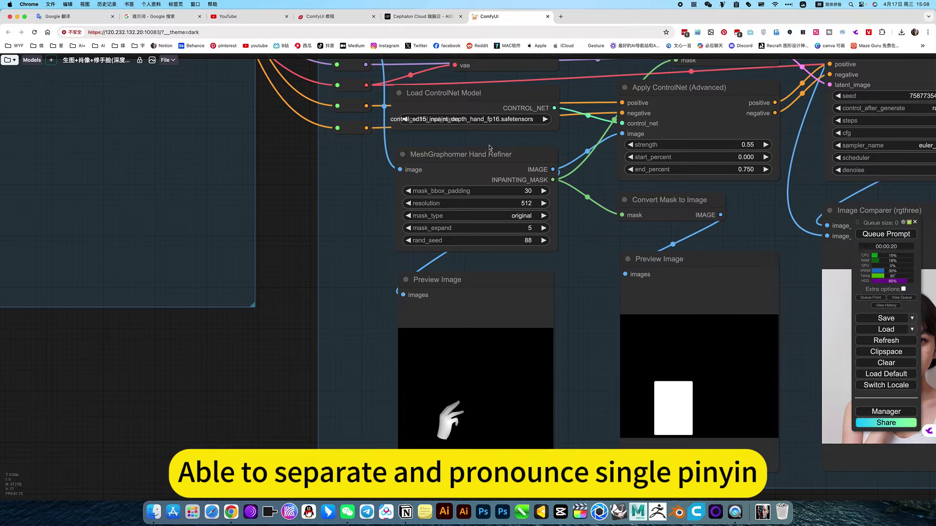
pyautogui.scroll(10, 498, 155)
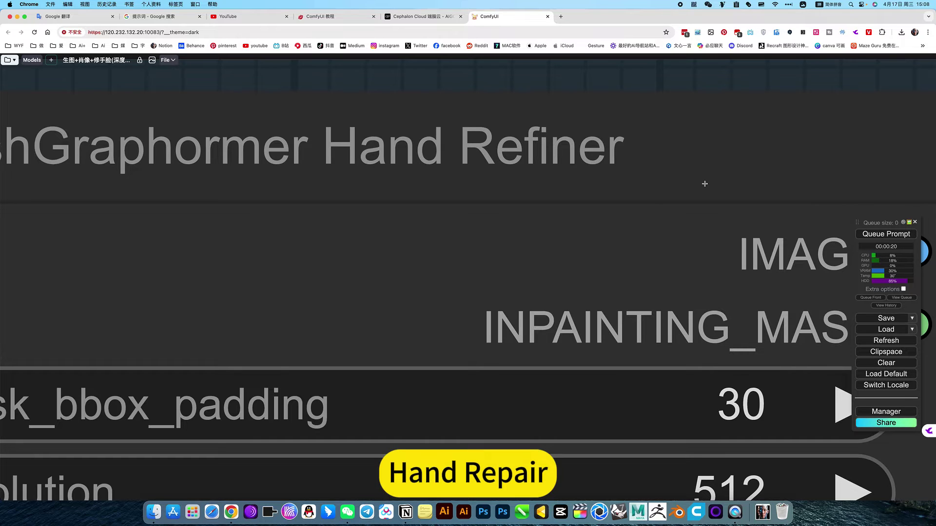
pyautogui.scroll(-10, 537, 305)
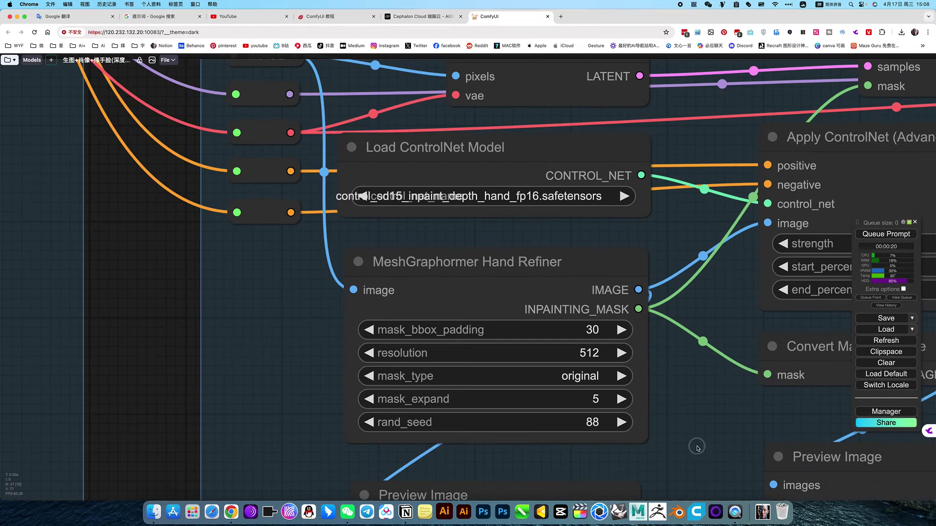
pyautogui.moveTo(696, 445); pyautogui.dragTo(604, 281)
pyautogui.scroll(-10, 605, 281)
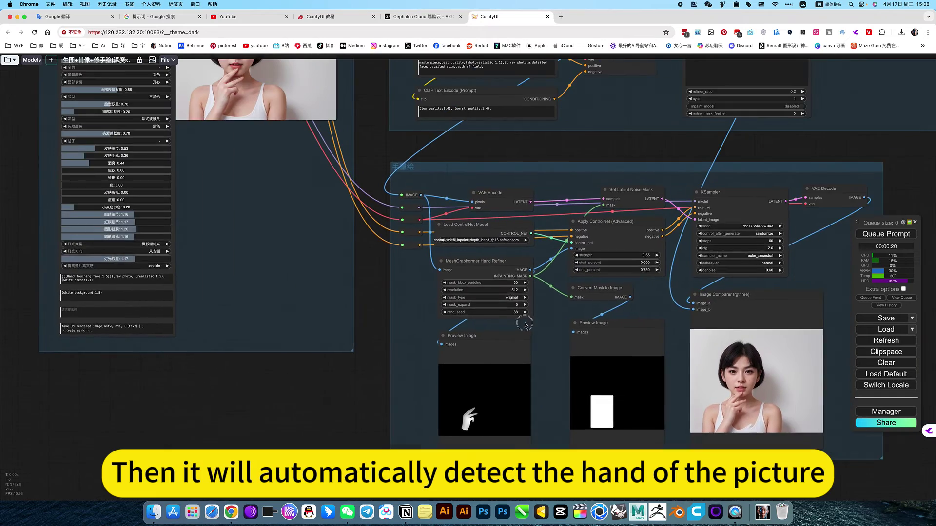
# View the mask_type options of the MeshGraphormer Hand Refiner node against the mask preview without changing the selection.
pyautogui.scroll(5, 515, 330)
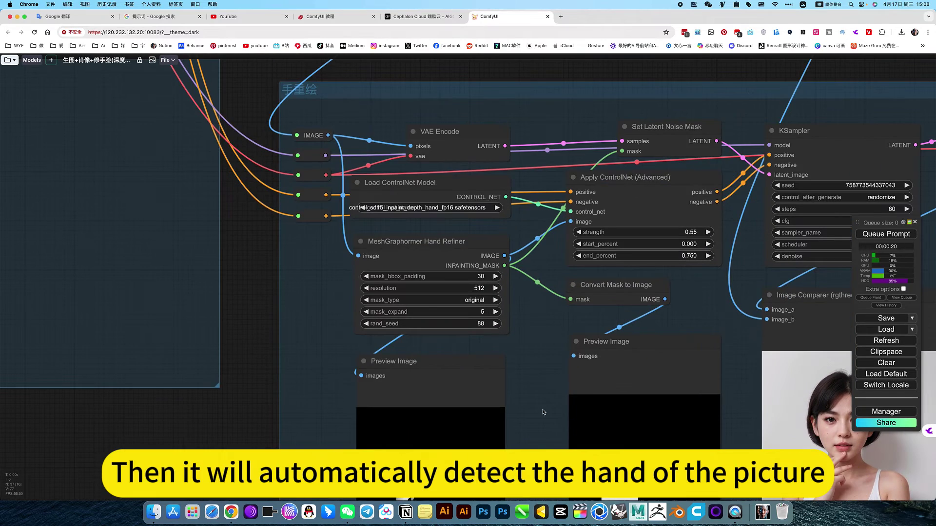
pyautogui.moveTo(527, 400); pyautogui.dragTo(470, 315)
pyautogui.click(428, 215)
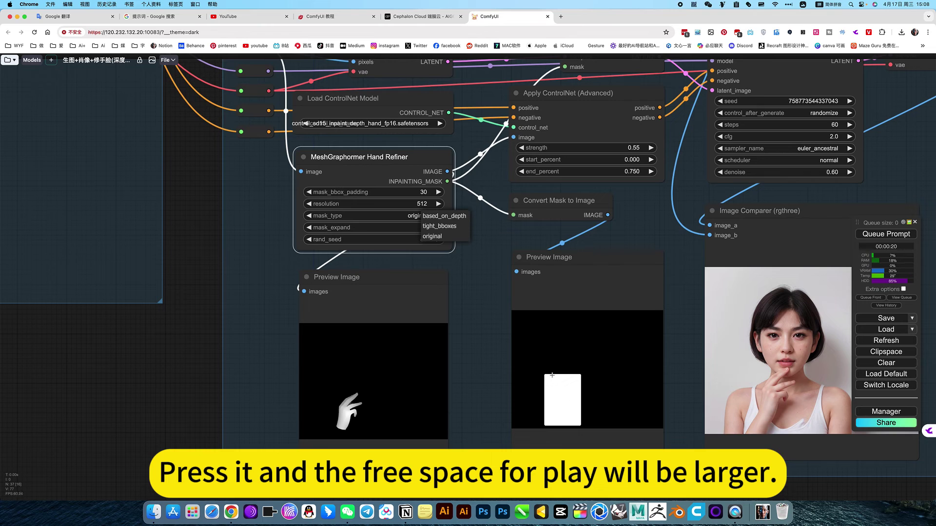
pyautogui.click(490, 374)
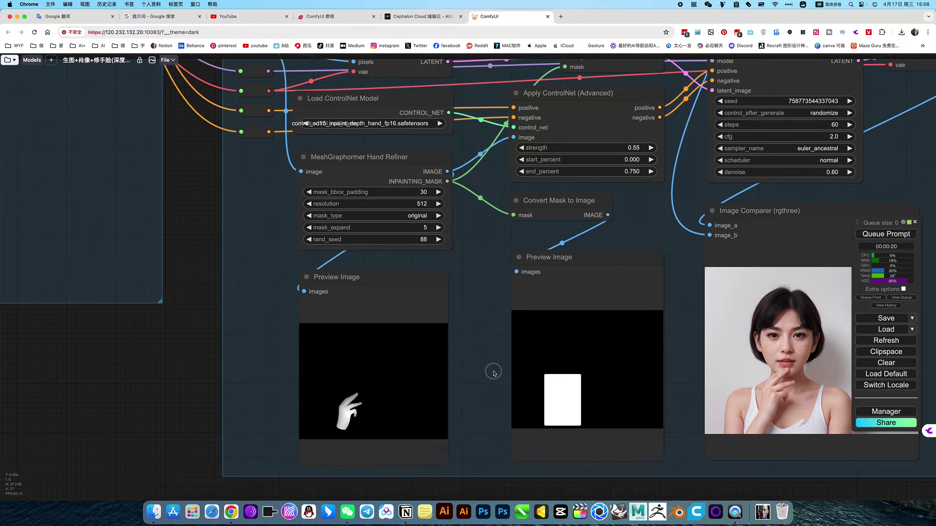
pyautogui.moveTo(491, 373); pyautogui.dragTo(451, 381)
pyautogui.click(383, 226)
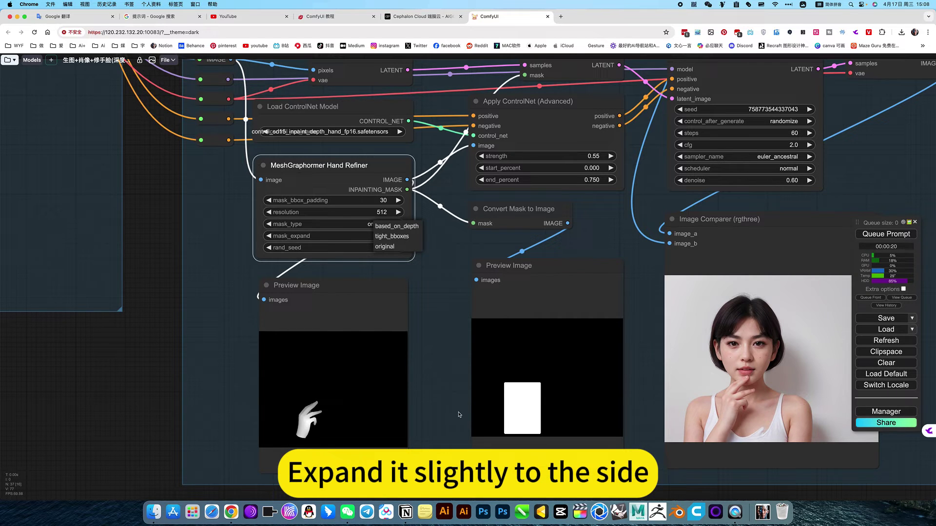
pyautogui.click(434, 417)
pyautogui.moveTo(435, 413); pyautogui.dragTo(332, 435)
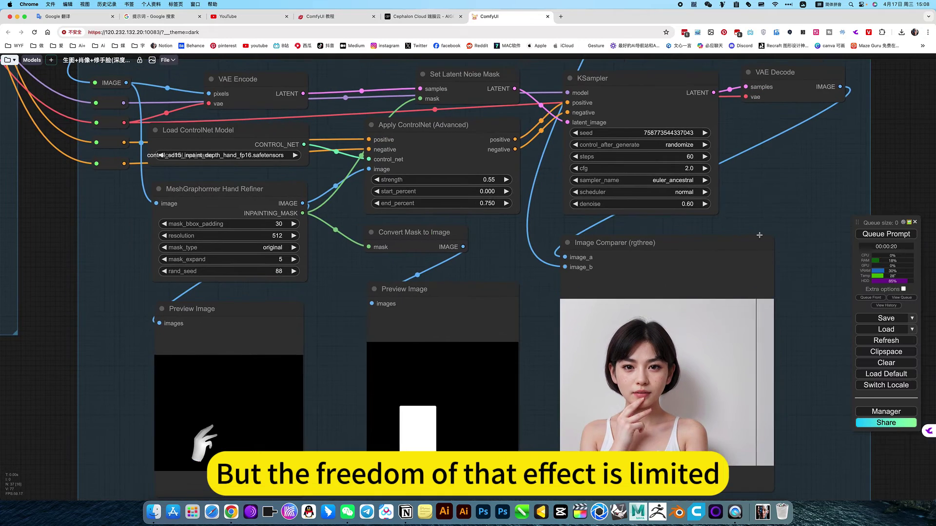
# Review the strength, start_percent and end_percent settings of Apply ControlNet (Advanced) and the neighbouring KSampler settings in the 手重绘 group.
pyautogui.moveTo(762, 211); pyautogui.dragTo(704, 204)
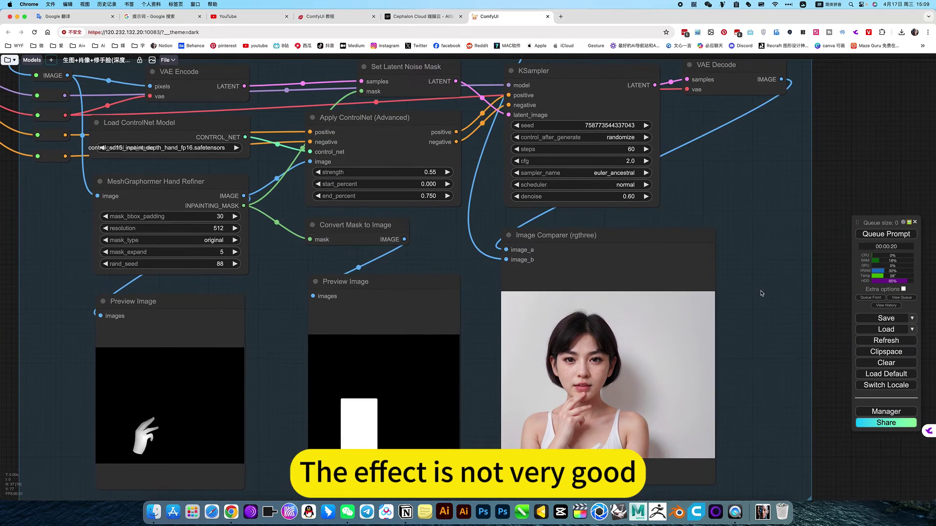
pyautogui.moveTo(755, 302); pyautogui.dragTo(747, 385)
pyautogui.scroll(5, 405, 253)
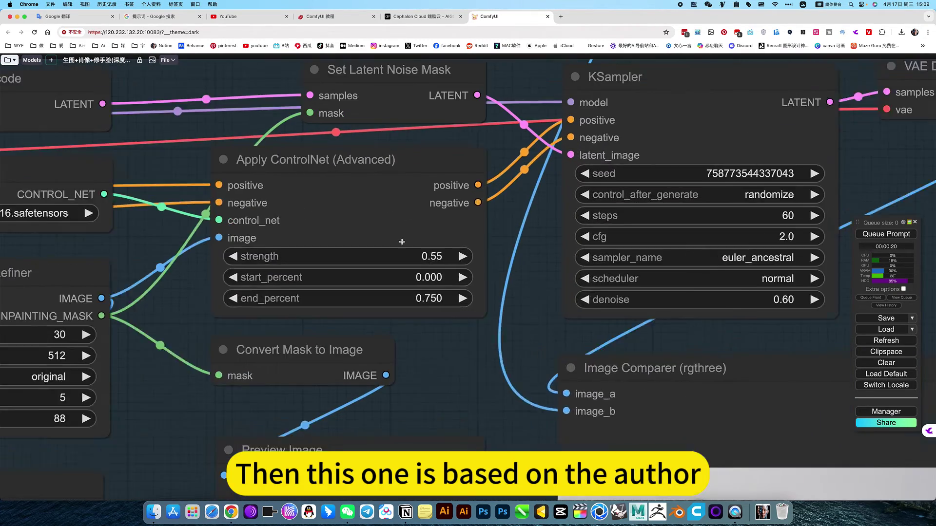
pyautogui.click(369, 204)
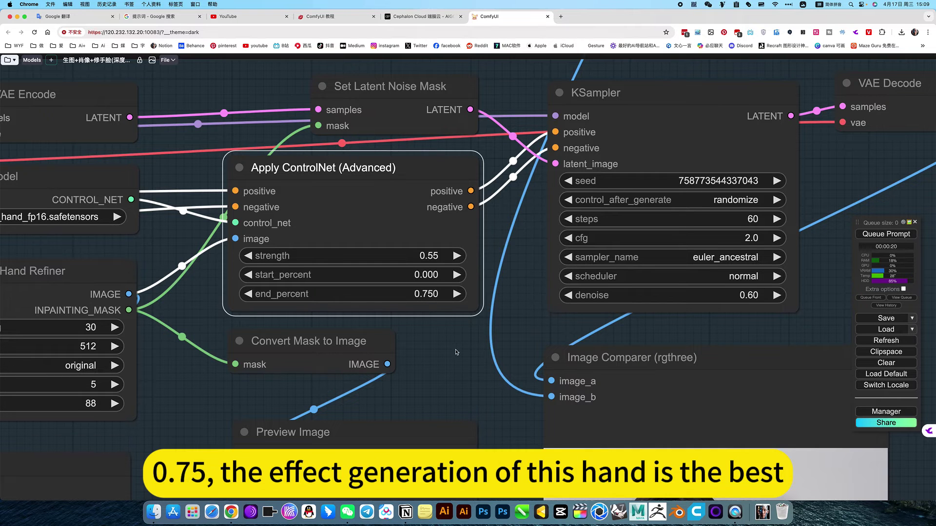
pyautogui.moveTo(455, 351); pyautogui.dragTo(389, 219)
pyautogui.scroll(-1, 395, 269)
pyautogui.scroll(-4, 395, 269)
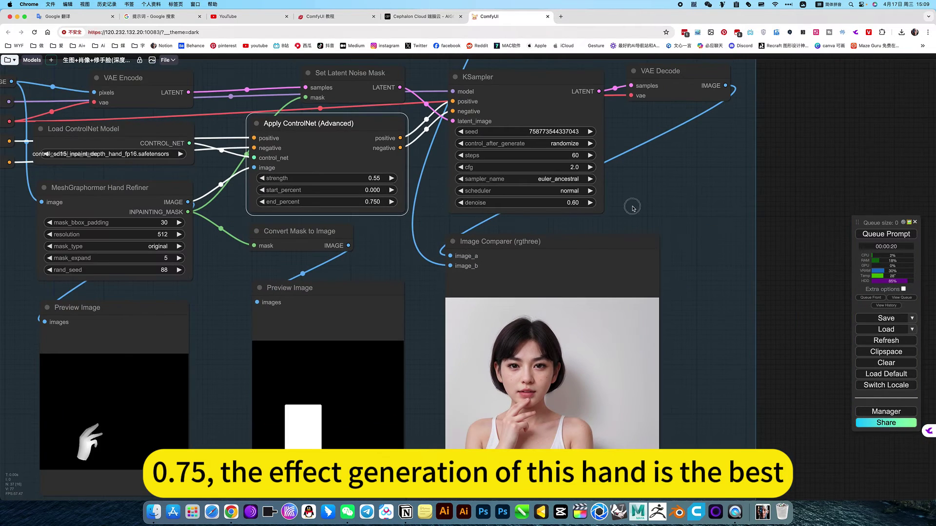
pyautogui.moveTo(632, 209); pyautogui.dragTo(609, 223)
pyautogui.scroll(3, 609, 222)
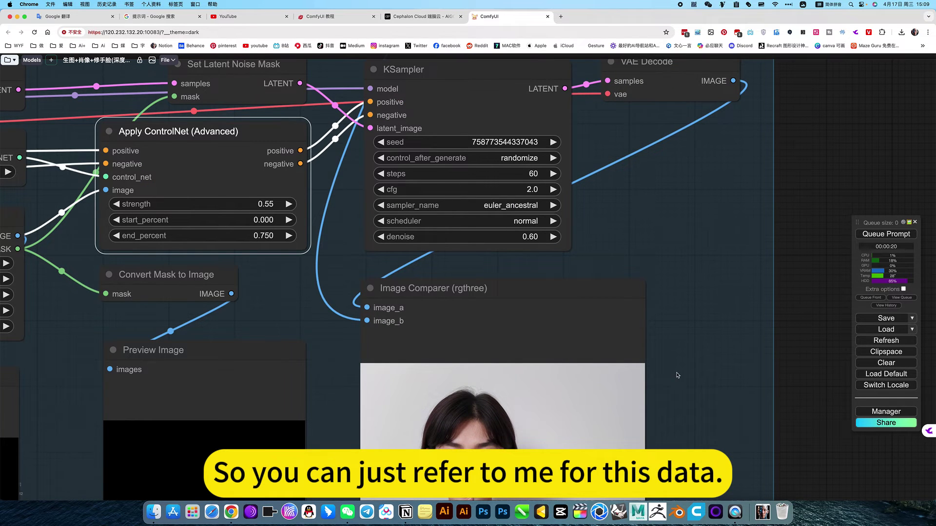
# Compare the original and repaired fingers up close in the Image Comparer node of the 手重绘 group.
pyautogui.moveTo(683, 407); pyautogui.dragTo(685, 197)
pyautogui.scroll(8, 653, 268)
pyautogui.moveTo(674, 309); pyautogui.dragTo(785, 268)
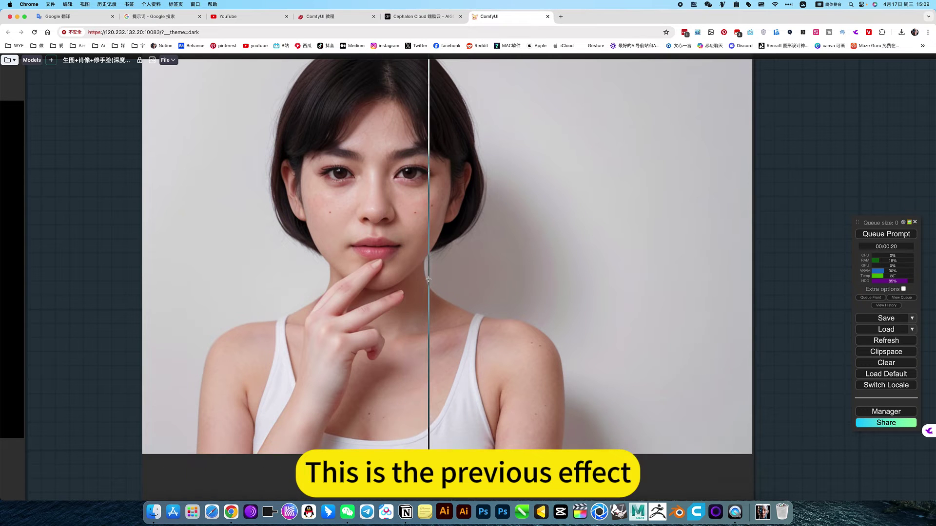
pyautogui.scroll(5, 428, 279)
pyautogui.scroll(1, 428, 279)
pyautogui.scroll(-6, 428, 279)
pyautogui.scroll(8, 428, 280)
pyautogui.scroll(-6, 428, 279)
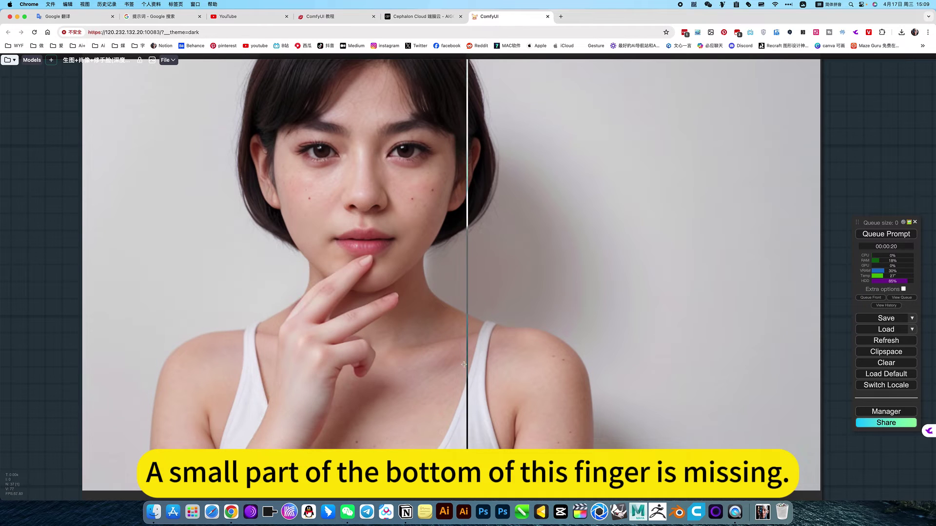
pyautogui.scroll(-10, 780, 335)
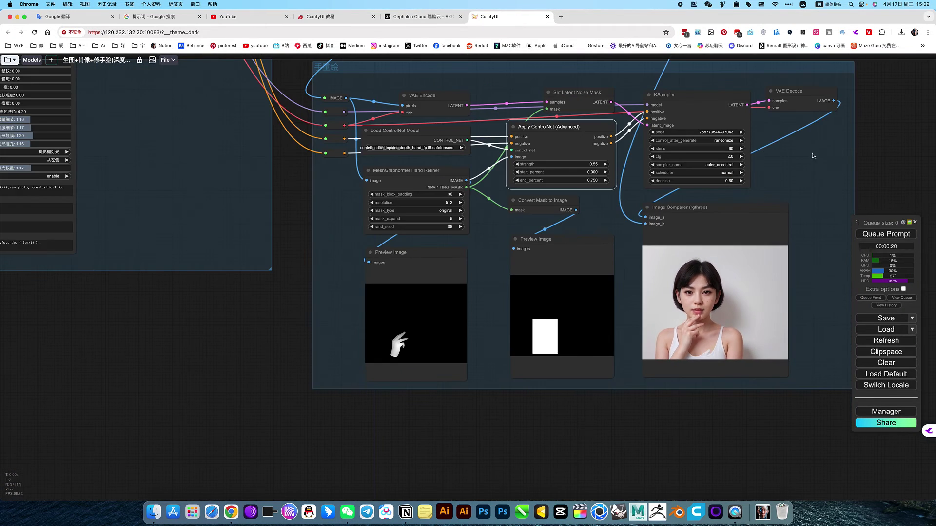
# Check that the seed in the face repair group above the 手重绘 group has control_after_generate set to fixed.
pyautogui.moveTo(809, 154); pyautogui.dragTo(739, 305)
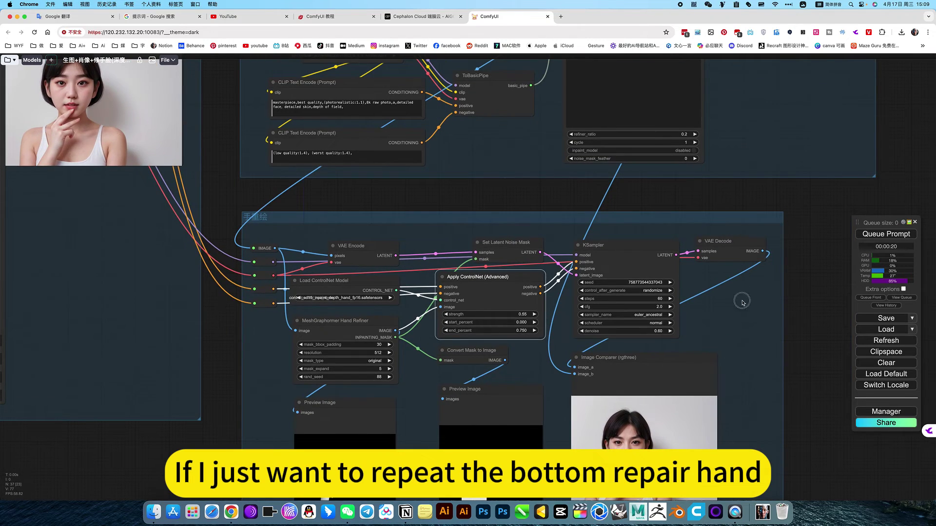
pyautogui.moveTo(722, 226); pyautogui.dragTo(676, 348)
pyautogui.moveTo(700, 271); pyautogui.dragTo(693, 318)
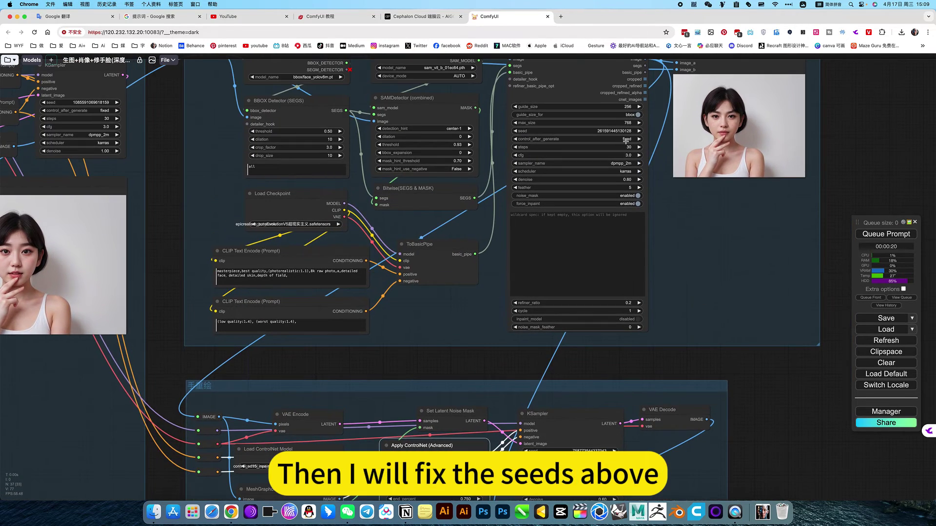
pyautogui.scroll(5, 626, 140)
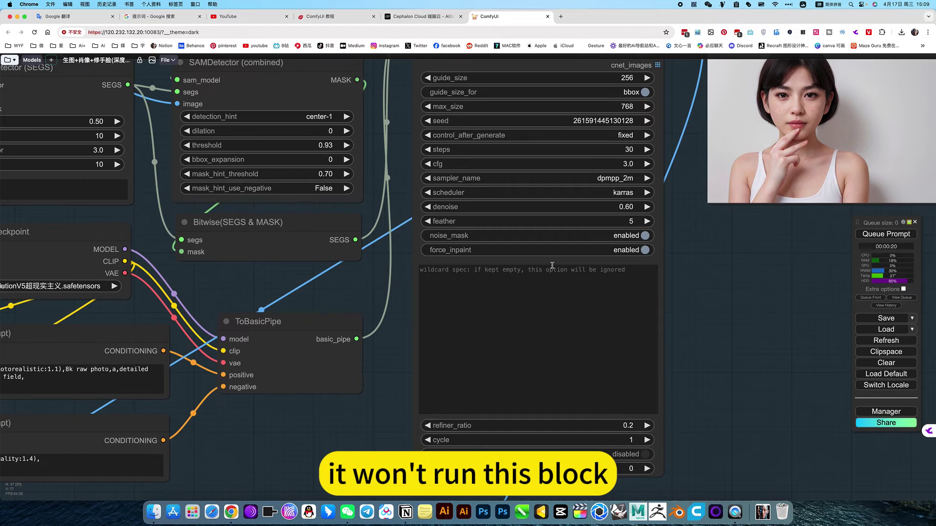
pyautogui.scroll(-7, 728, 372)
pyautogui.moveTo(702, 390); pyautogui.dragTo(663, 193)
pyautogui.scroll(1, 574, 373)
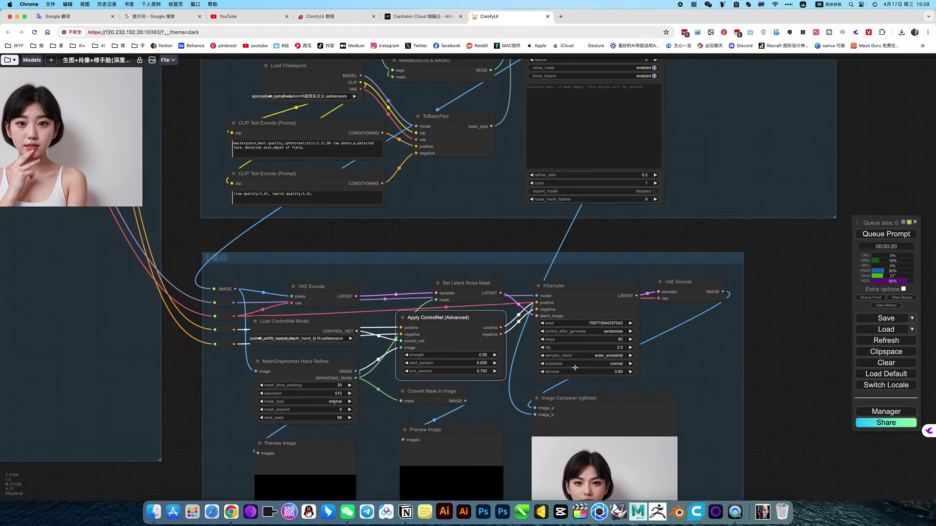
# Queue the workflow to rerun the hand repair, following the KSampler in the 手重绘 group until the new image is generated.
pyautogui.moveTo(708, 386); pyautogui.dragTo(713, 274)
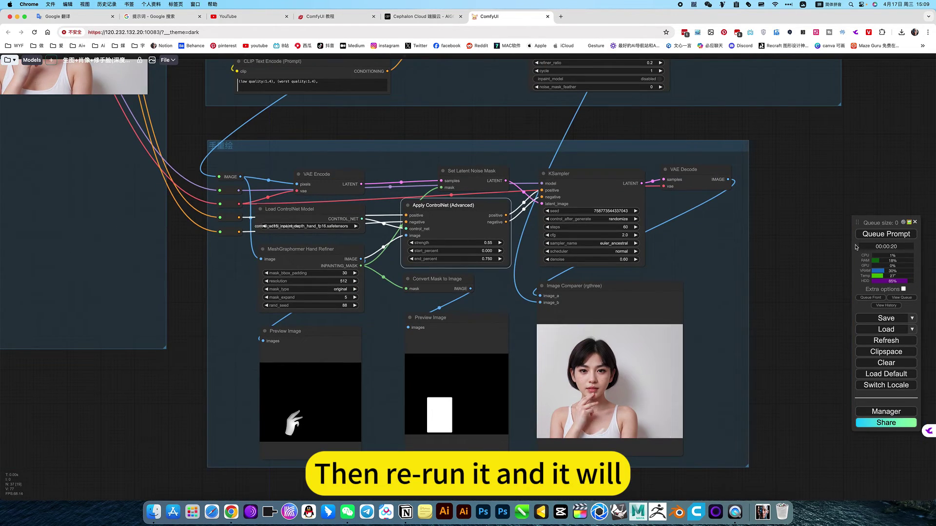
pyautogui.click(884, 235)
pyautogui.scroll(3, 697, 286)
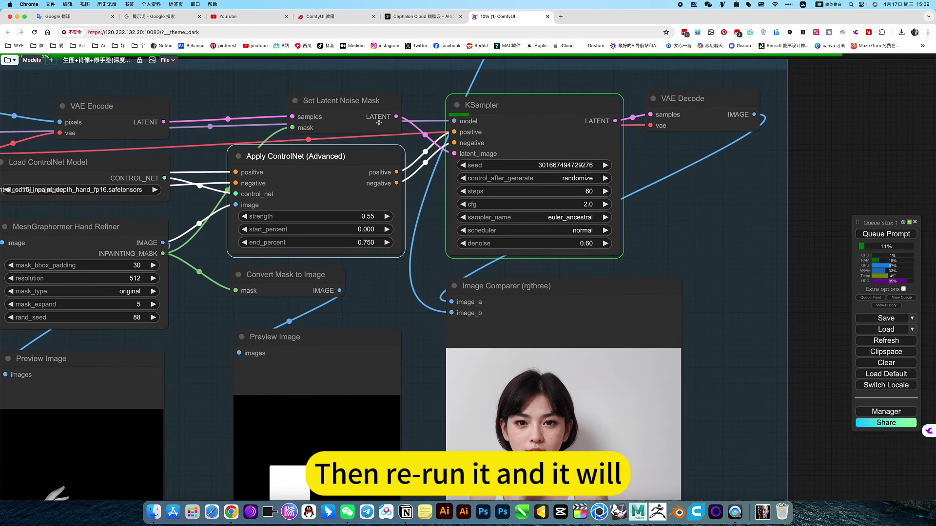
pyautogui.click(583, 178)
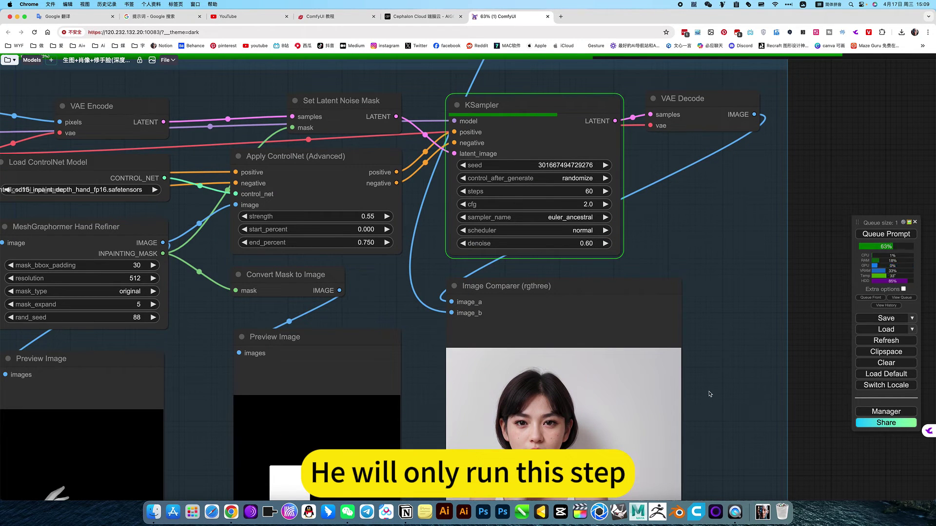
pyautogui.moveTo(717, 392); pyautogui.dragTo(735, 285)
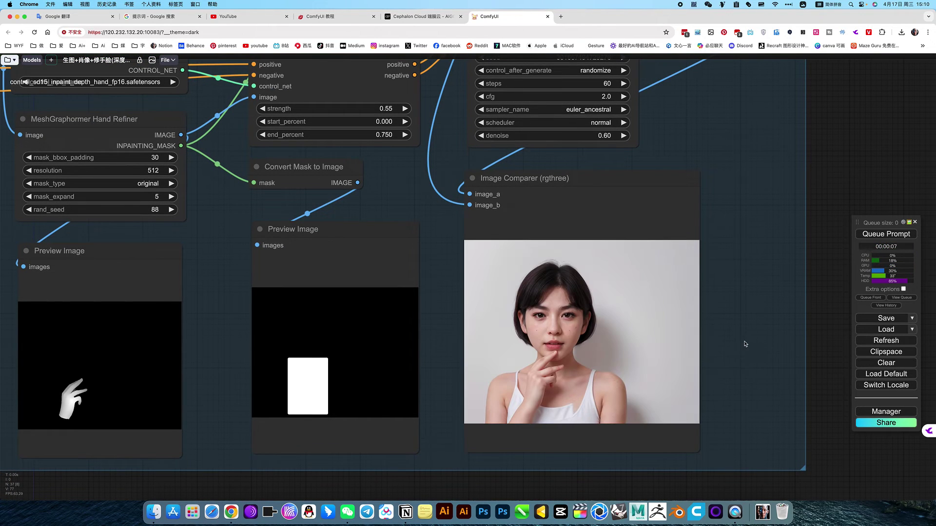
# Examine the rerun hand repair result in the Image Comparer against the hand depth and mask previews.
pyautogui.moveTo(744, 353); pyautogui.dragTo(775, 316)
pyautogui.scroll(5, 756, 312)
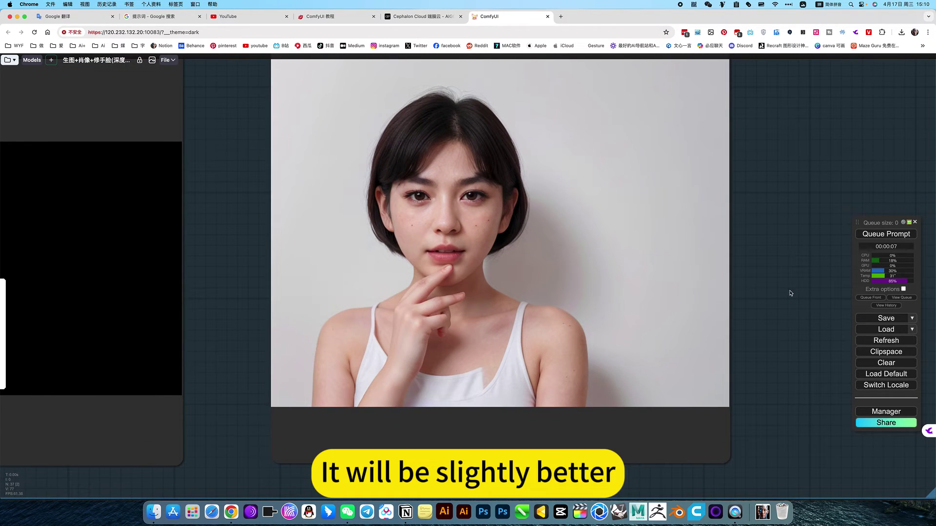
pyautogui.scroll(-6, 739, 303)
pyautogui.moveTo(223, 329); pyautogui.dragTo(161, 383)
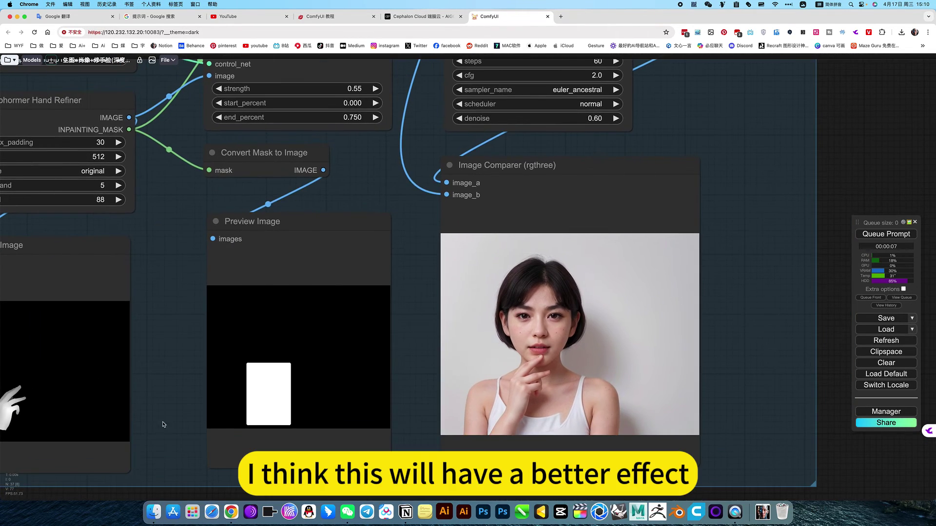
pyautogui.moveTo(157, 334); pyautogui.dragTo(277, 384)
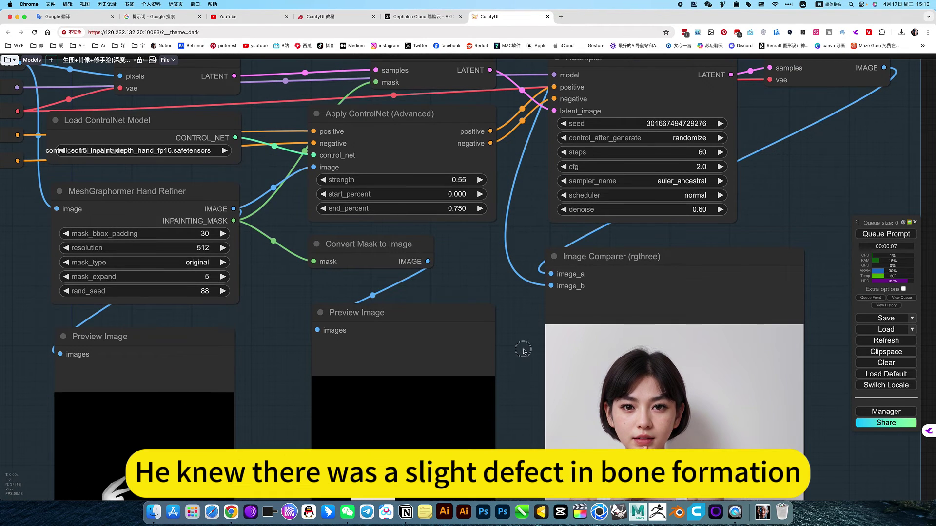
pyautogui.moveTo(530, 393); pyautogui.dragTo(418, 297)
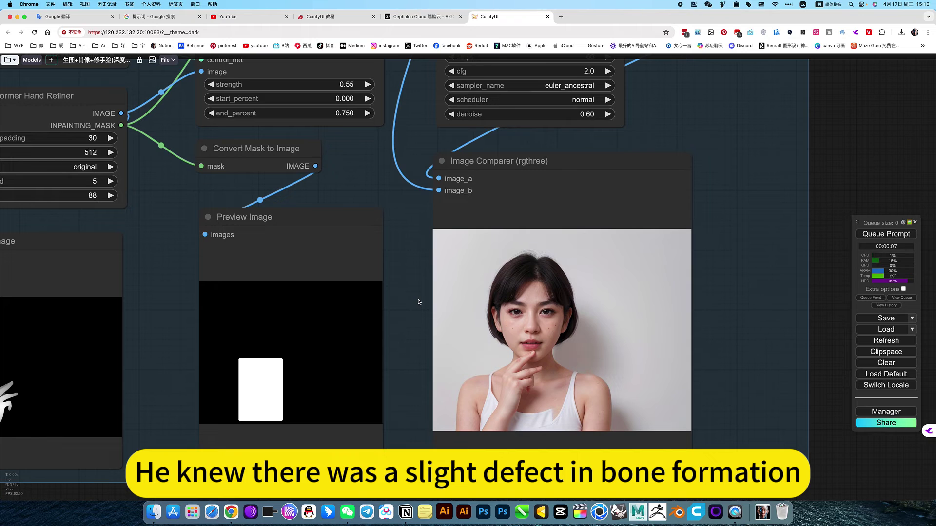
pyautogui.moveTo(411, 303); pyautogui.dragTo(542, 284)
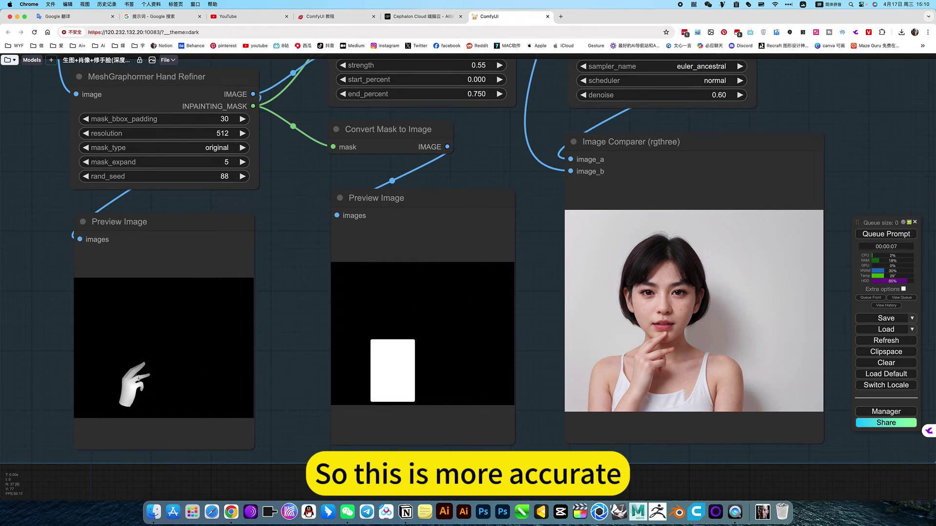
pyautogui.moveTo(561, 357); pyautogui.dragTo(363, 348)
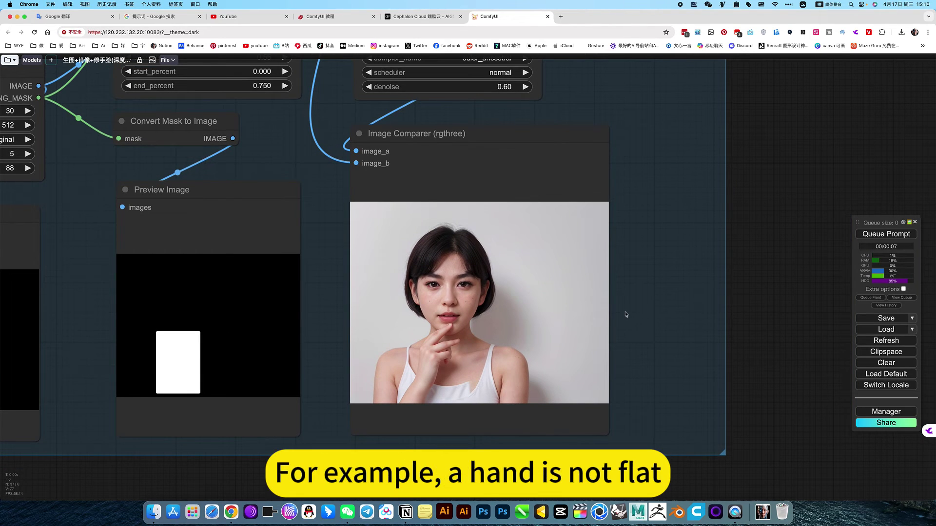
# Run the hand repair once more and compare the original and repaired fingers up close in the Image Comparer.
pyautogui.click(862, 239)
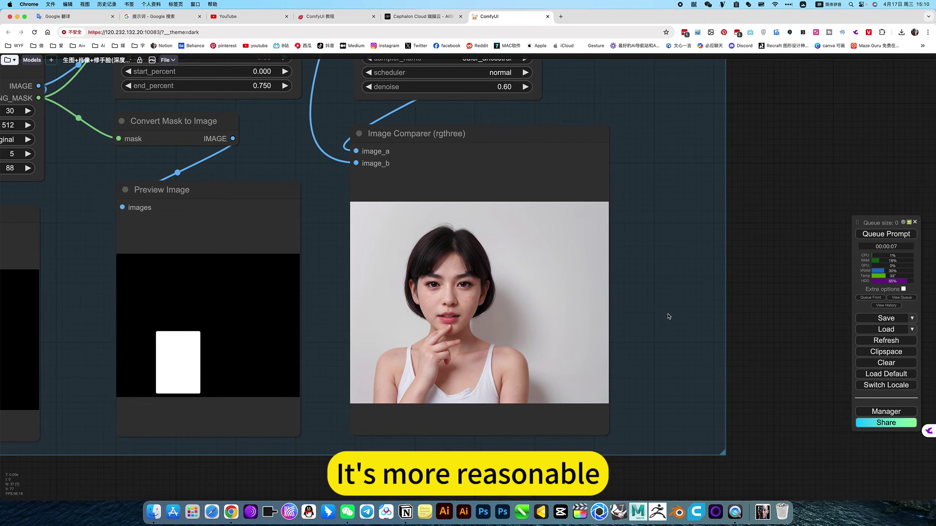
pyautogui.moveTo(669, 317); pyautogui.dragTo(736, 293)
pyautogui.scroll(6, 546, 369)
pyautogui.scroll(5, 546, 369)
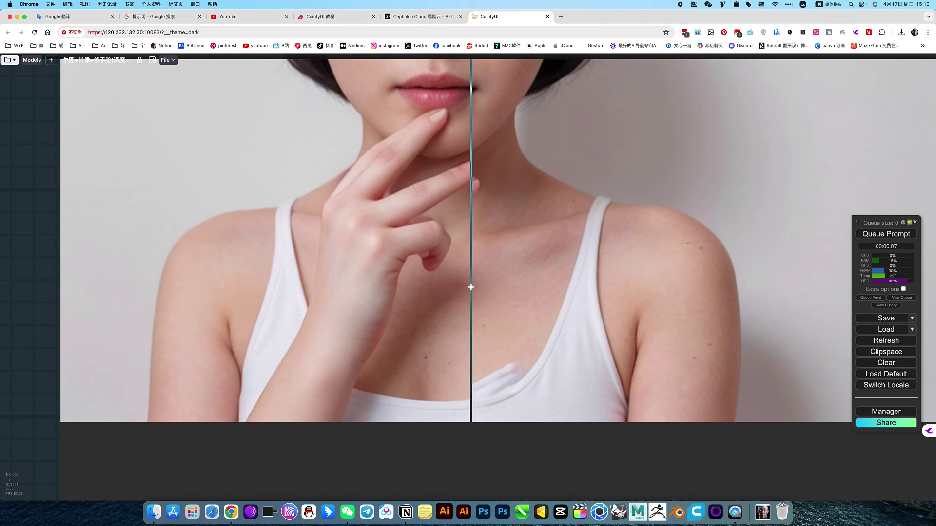
pyautogui.scroll(-5, 465, 324)
pyautogui.scroll(-7, 463, 326)
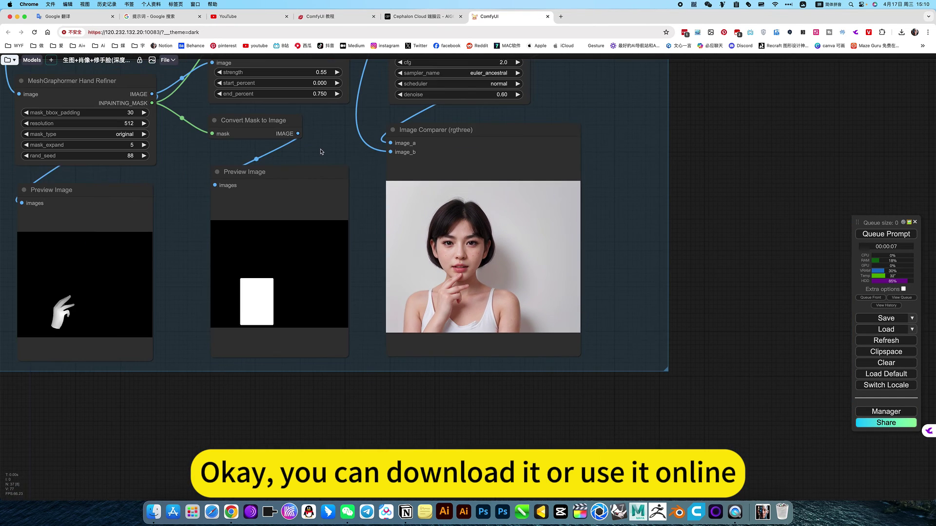
# Browse the saved workflows in the workspace folder list and return to the current workflow's canvas.
pyautogui.moveTo(333, 147); pyautogui.dragTo(539, 328)
pyautogui.scroll(-5, 513, 287)
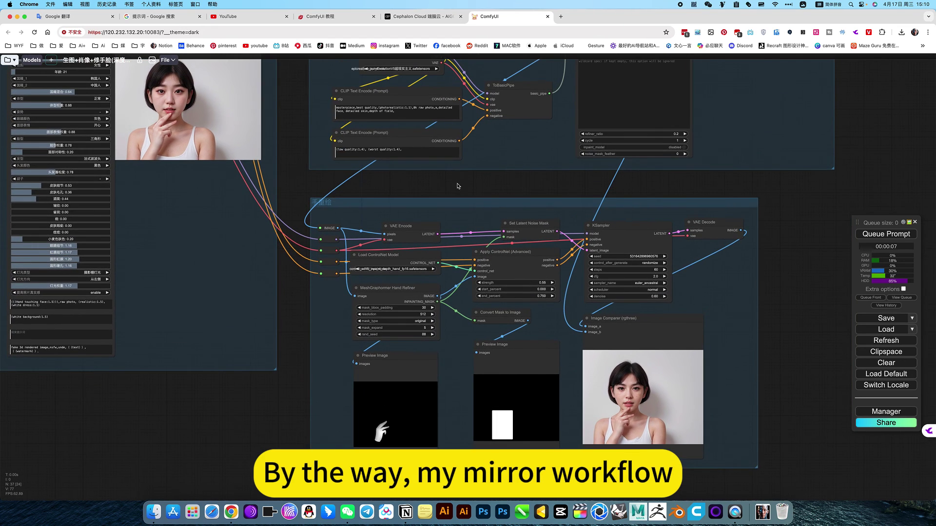
pyautogui.moveTo(458, 185); pyautogui.dragTo(481, 203)
pyautogui.click(7, 60)
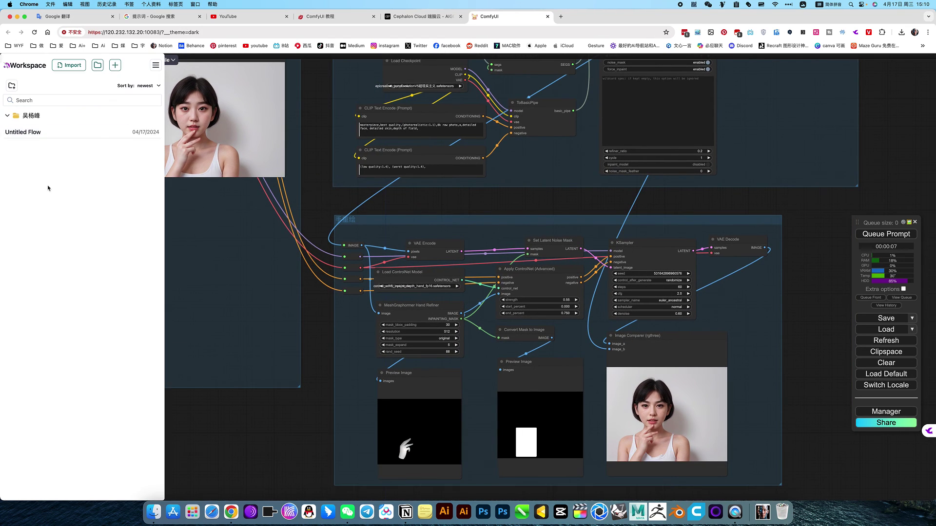
pyautogui.scroll(-10, 61, 325)
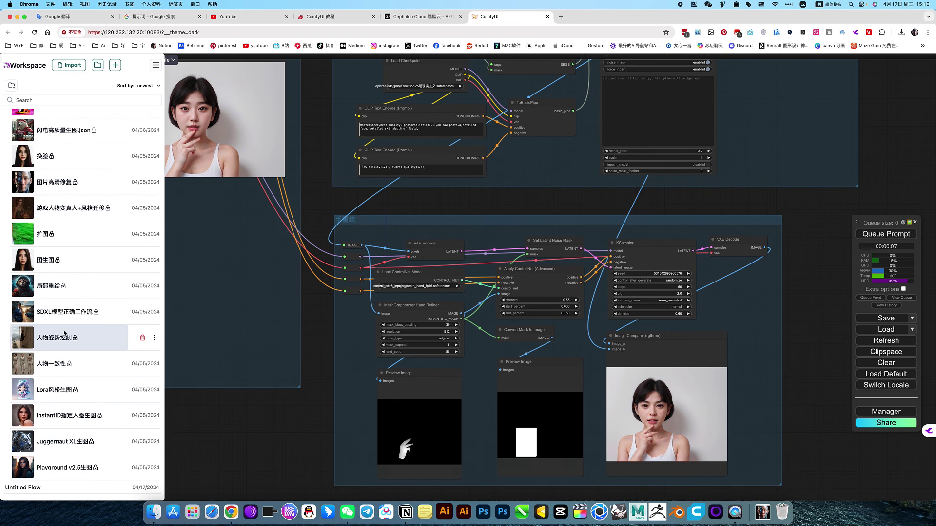
pyautogui.scroll(10, 64, 332)
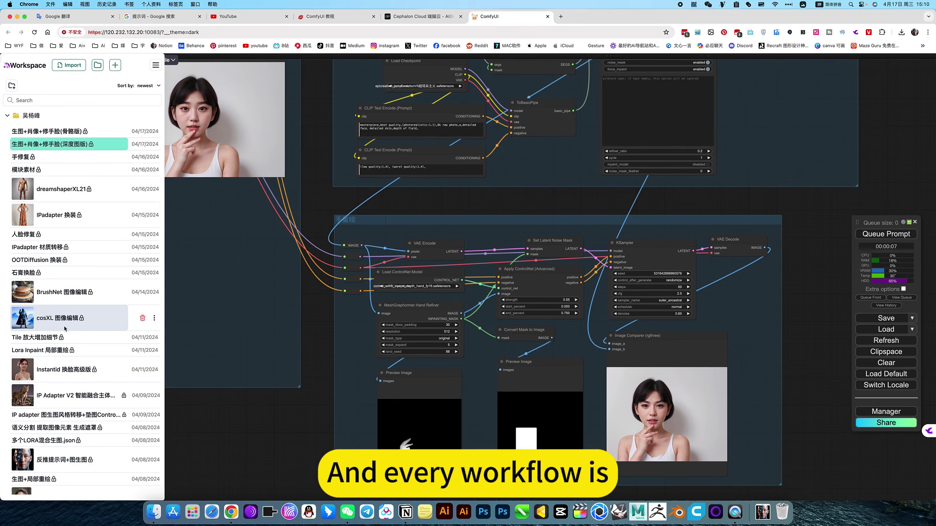
pyautogui.click(321, 300)
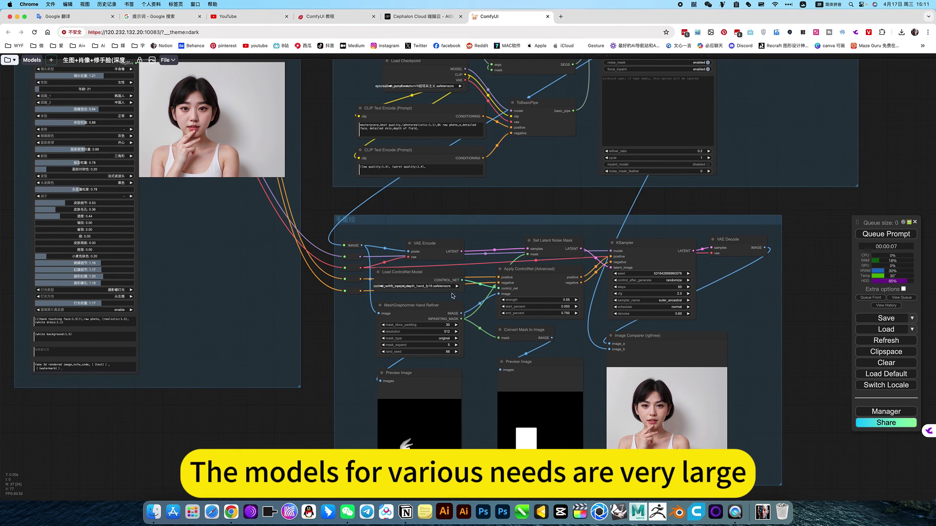
pyautogui.moveTo(798, 320); pyautogui.dragTo(781, 321)
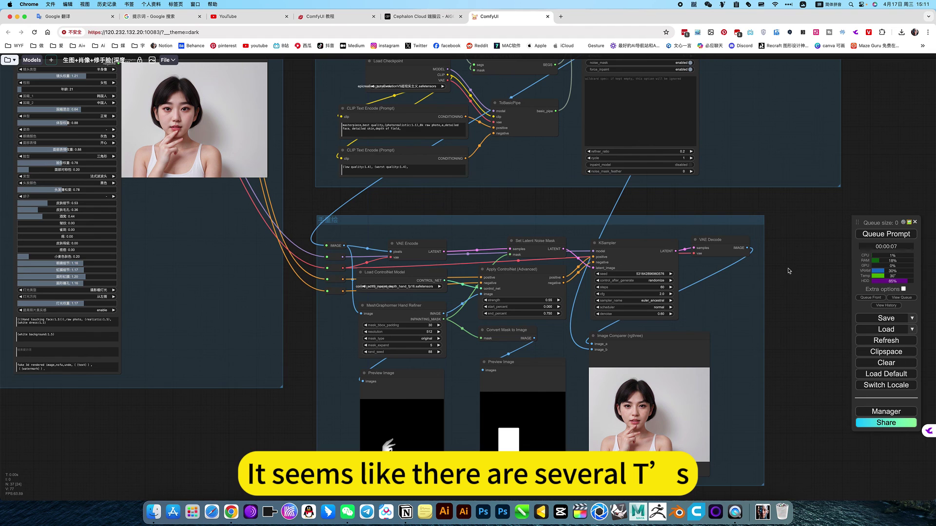
pyautogui.scroll(-4, 788, 271)
pyautogui.scroll(4, 788, 271)
pyautogui.scroll(-4, 788, 269)
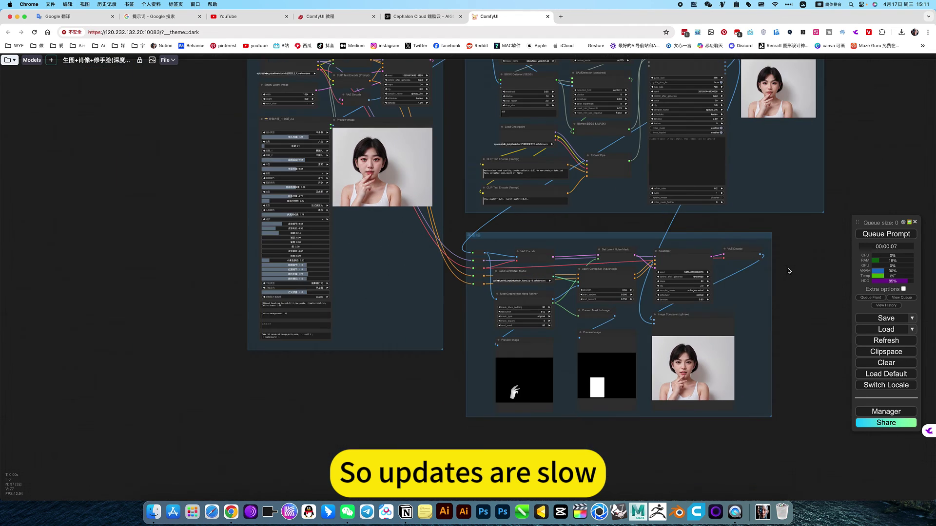
pyautogui.scroll(1, 765, 317)
pyautogui.moveTo(767, 321); pyautogui.dragTo(758, 300)
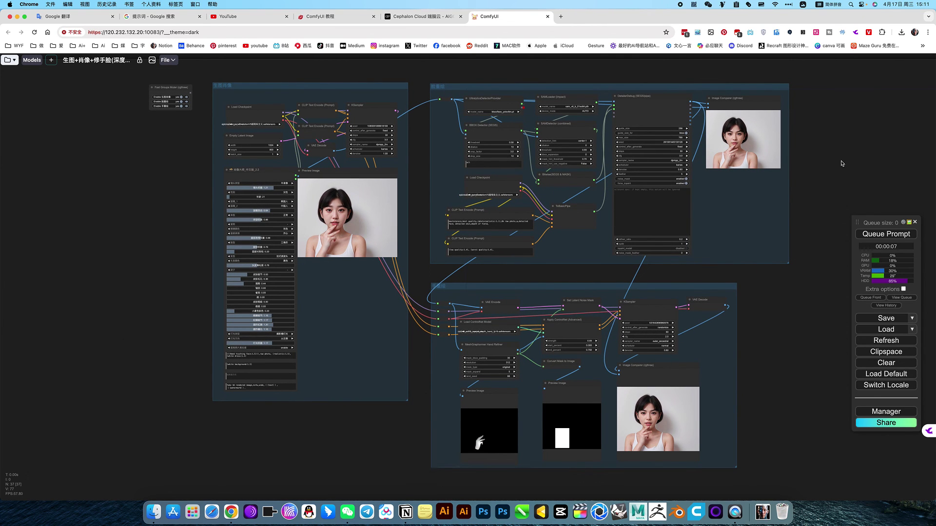
pyautogui.moveTo(840, 161); pyautogui.dragTo(781, 164)
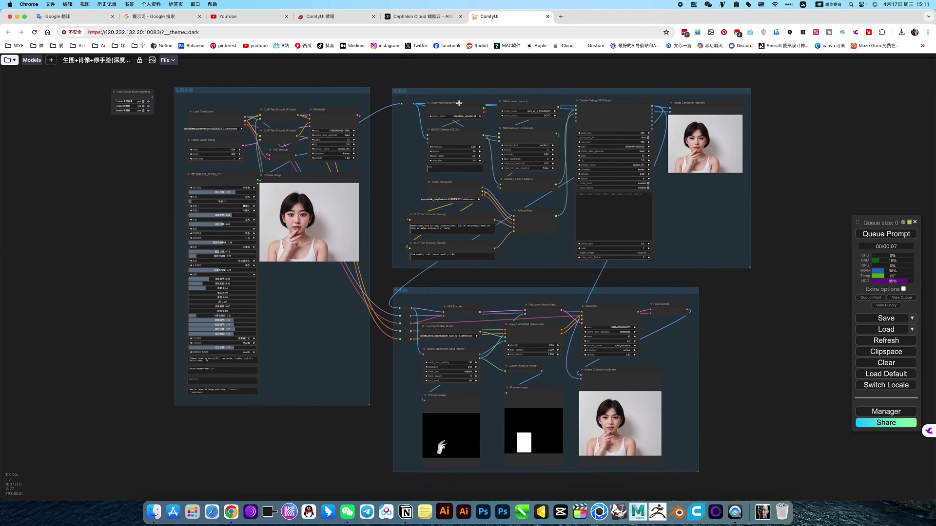